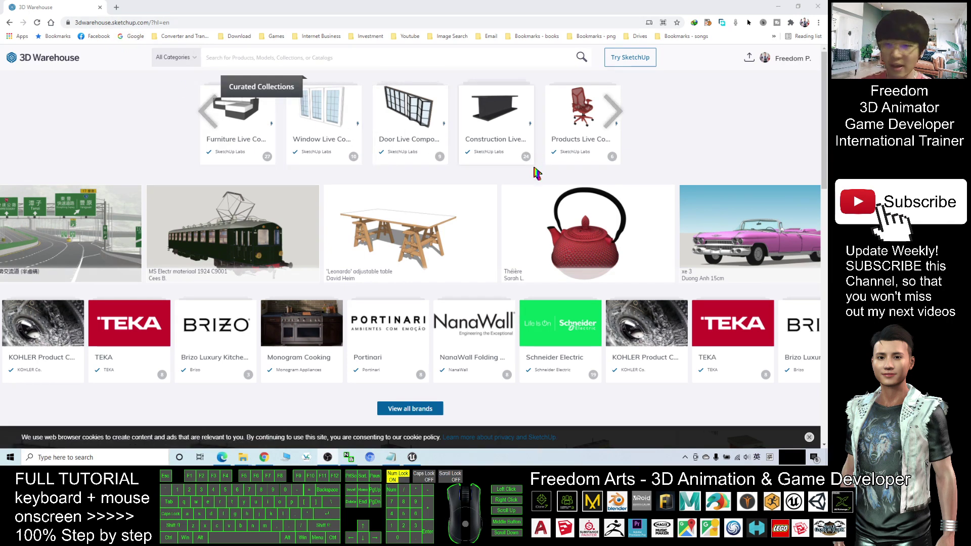
Step: Bring up the Unreal editor, then minimize it to return to 3D Warehouse
left_click(412, 457)
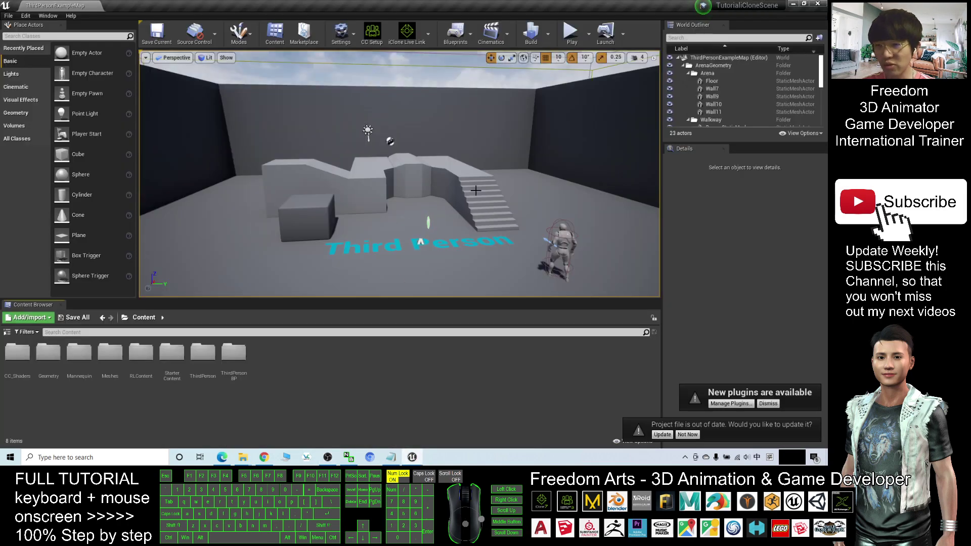
left_click(793, 4)
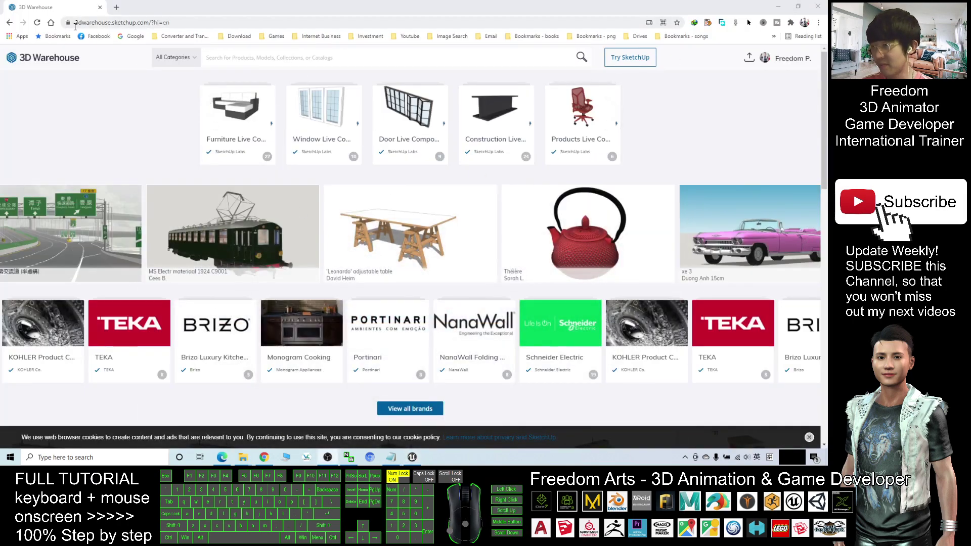
Step: Open notes.txt, select the 3D Warehouse URL line, and bring the browser back in front
left_click(397, 457)
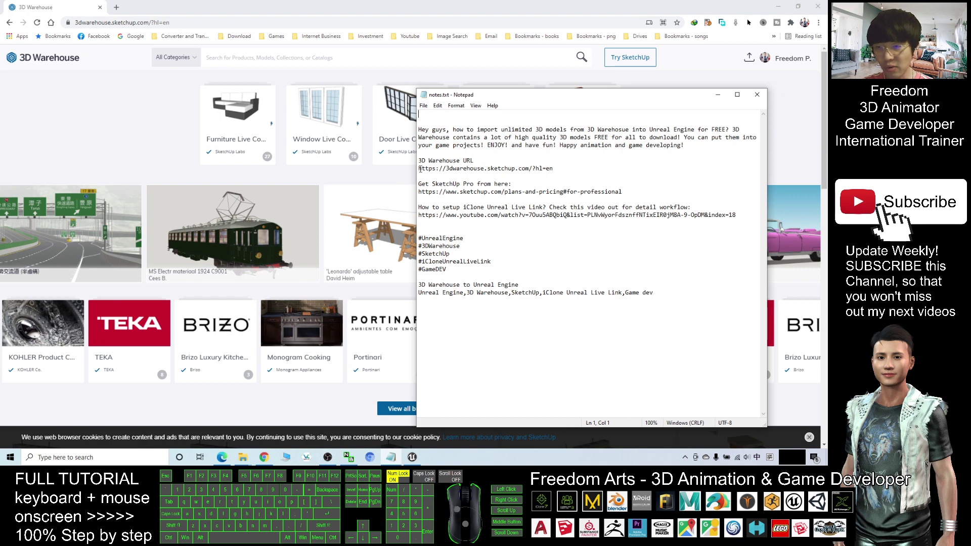
left_click_drag(420, 169, 554, 169)
left_click(560, 169)
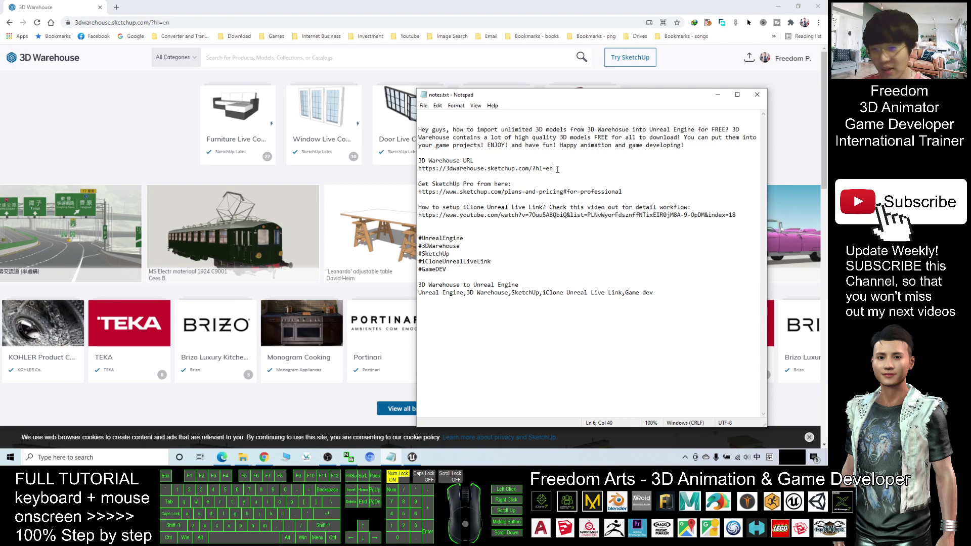
left_click_drag(557, 168, 419, 169)
left_click(329, 129)
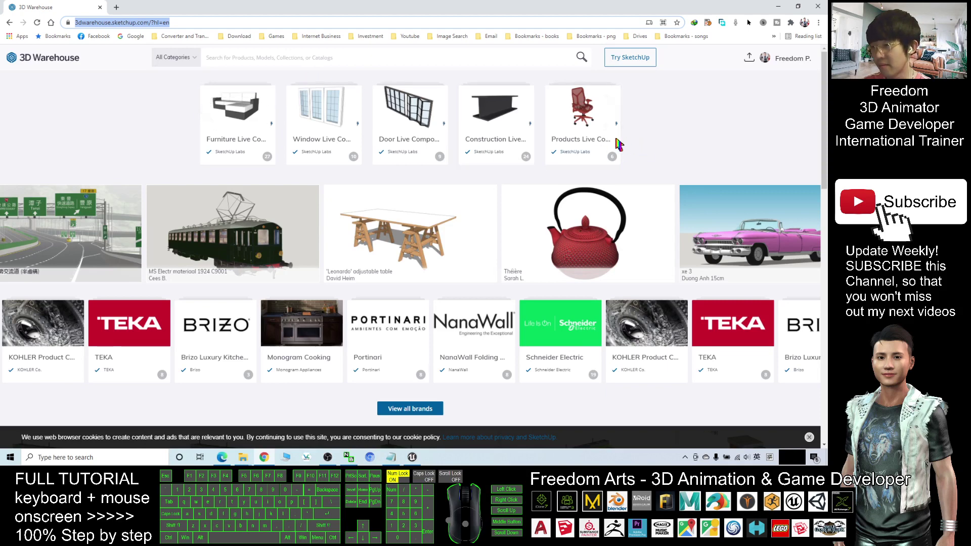
Step: Search 3D Warehouse for 'chair' and scroll through the results
left_click(307, 60)
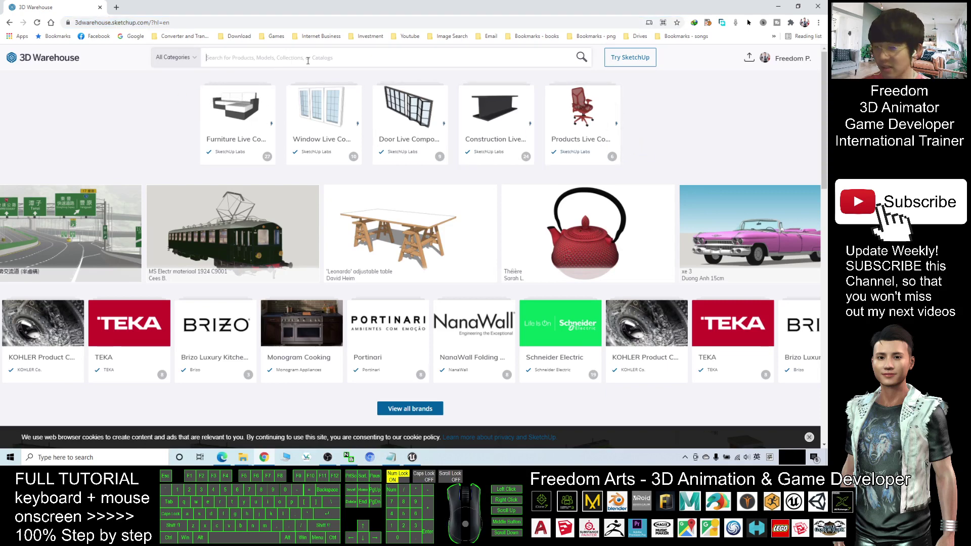
type("chair")
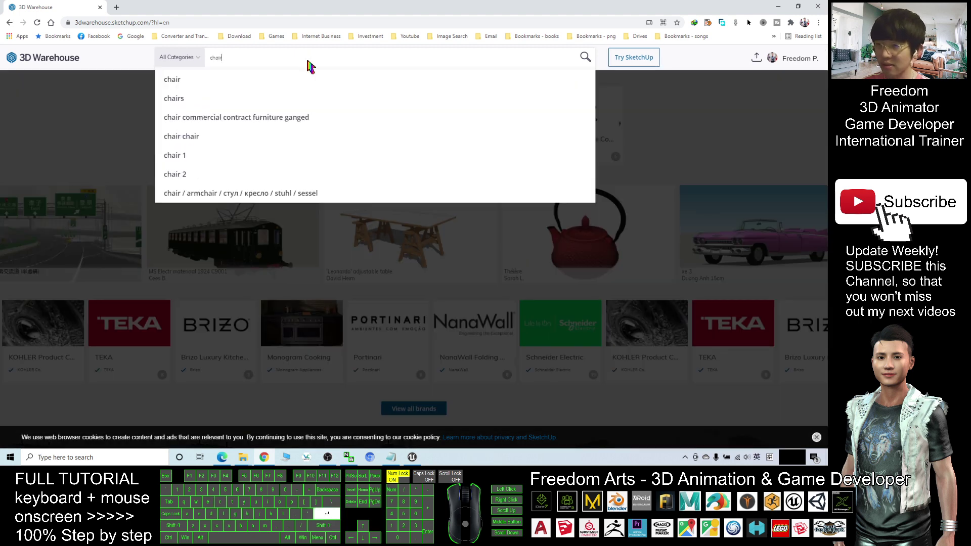
key("Return")
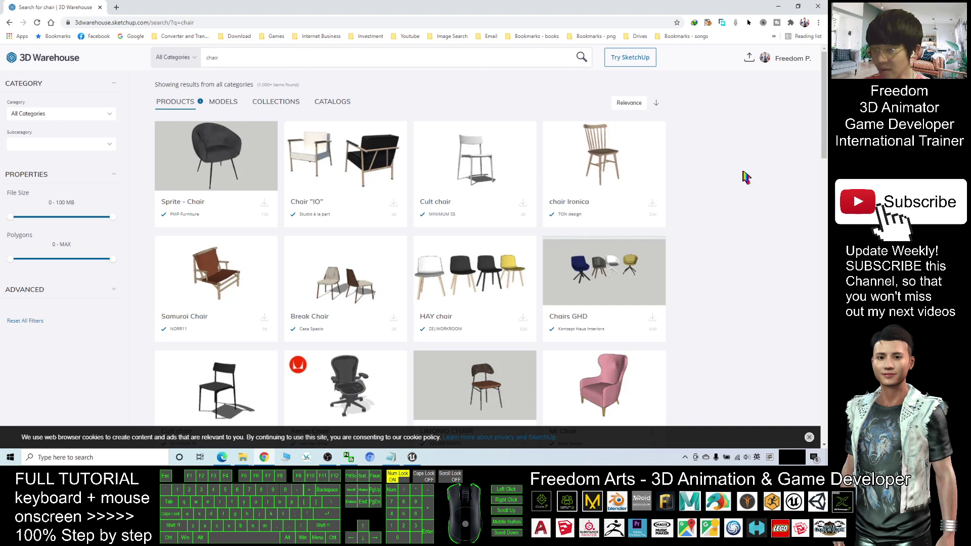
scroll(556, 184, "down", 6)
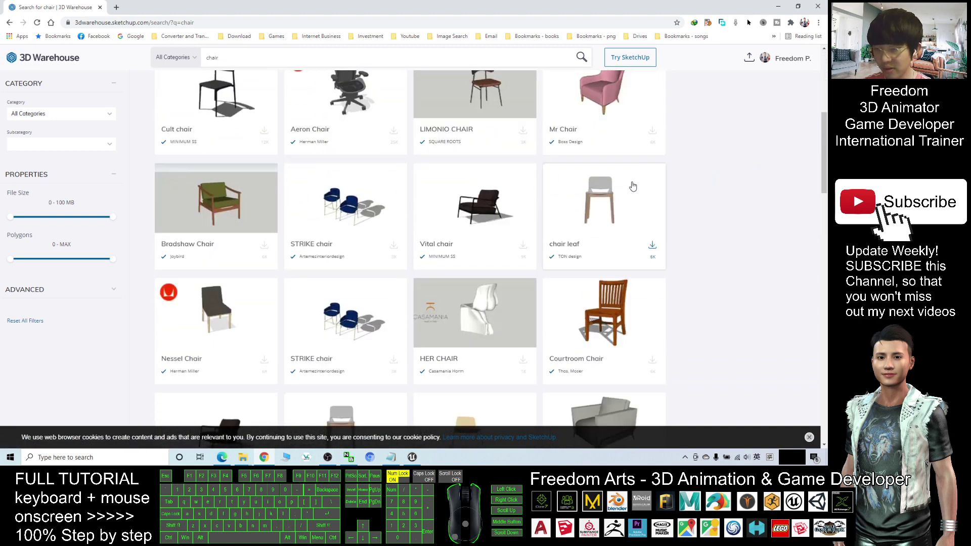
scroll(718, 180, "down", 3)
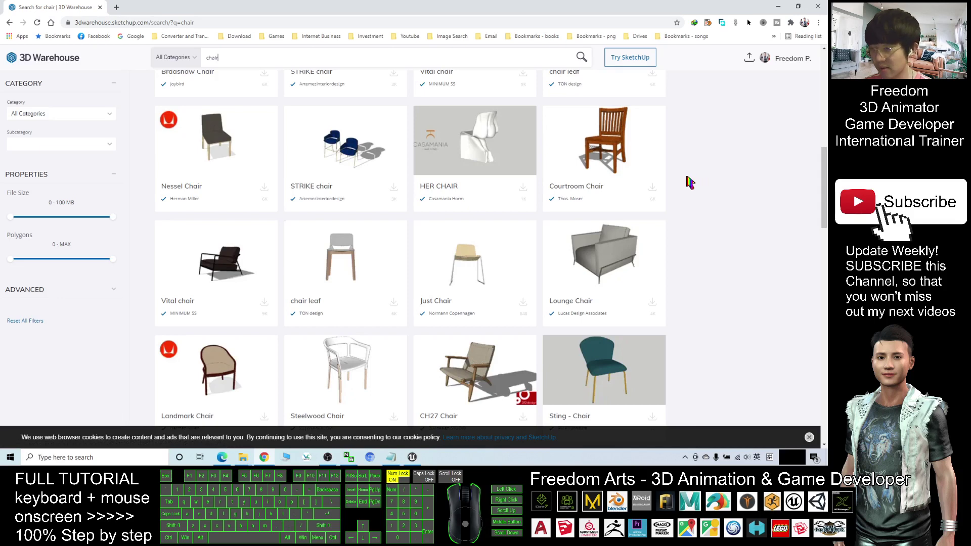
scroll(689, 183, "up", 10)
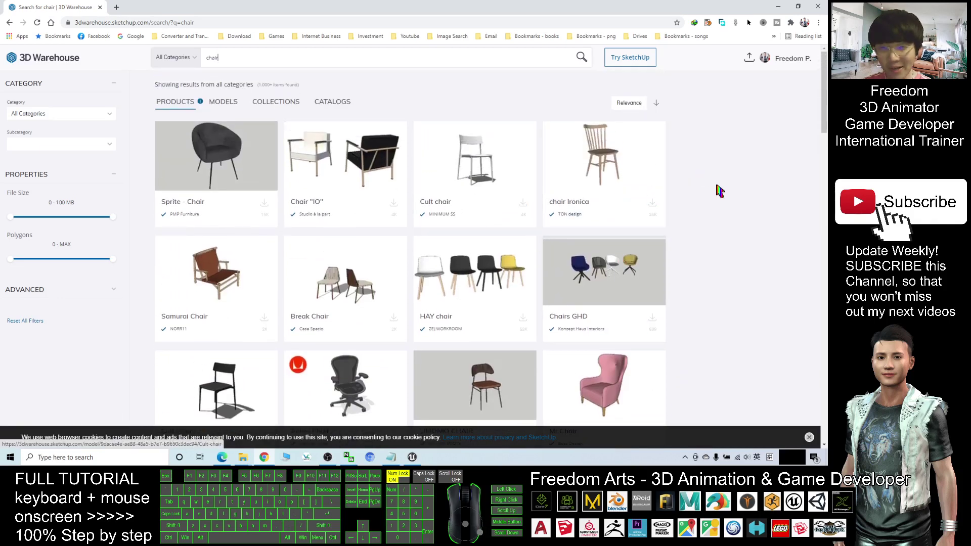
Step: Open the chair Ironica model page and download it as a SketchUp 2018 model
left_click(609, 156)
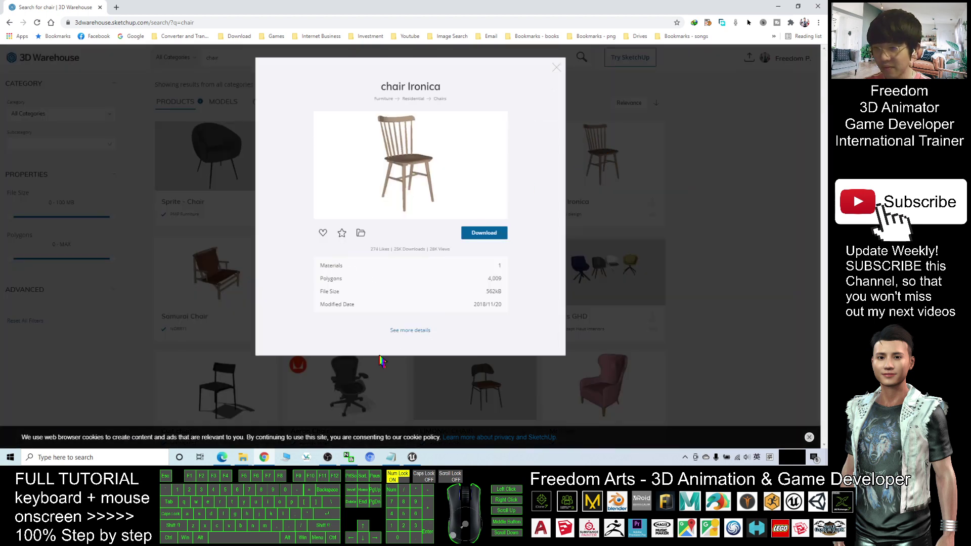
left_click(413, 334)
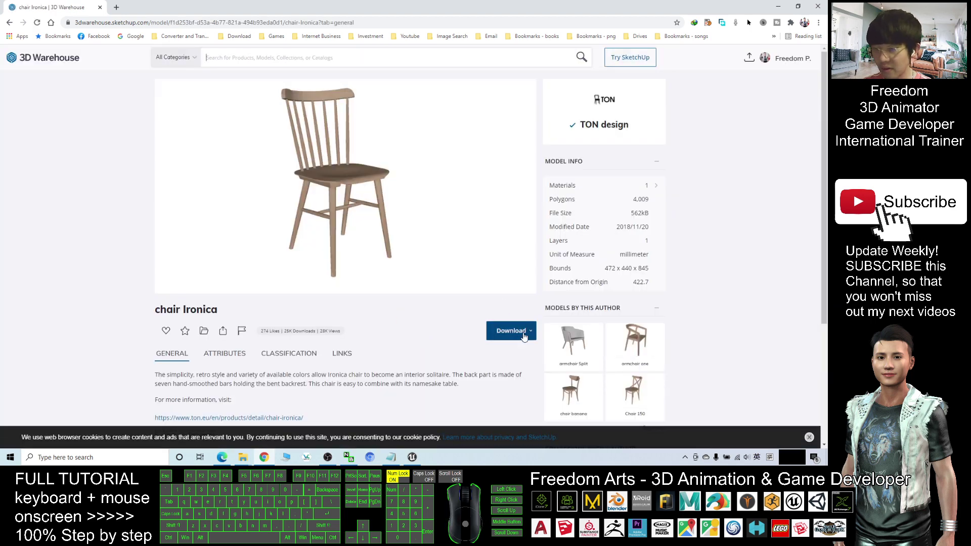
left_click(531, 334)
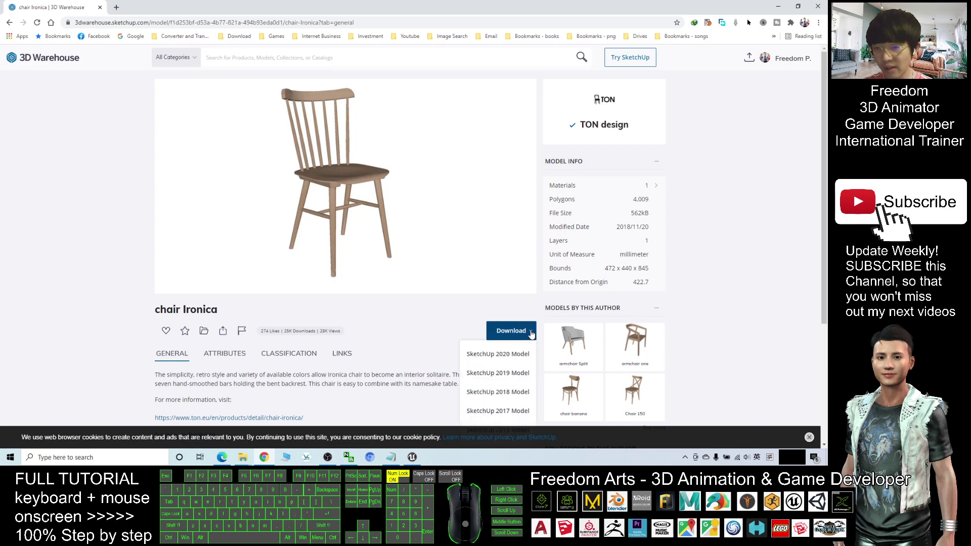
left_click(507, 394)
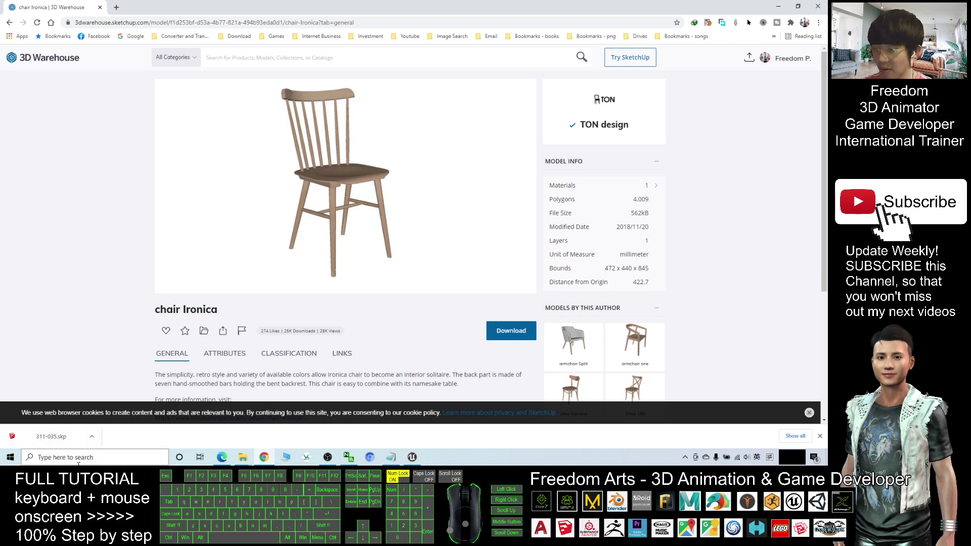
Step: Launch SketchUp 2018 and open the downloaded 311-035.skp chair file
left_click(130, 455)
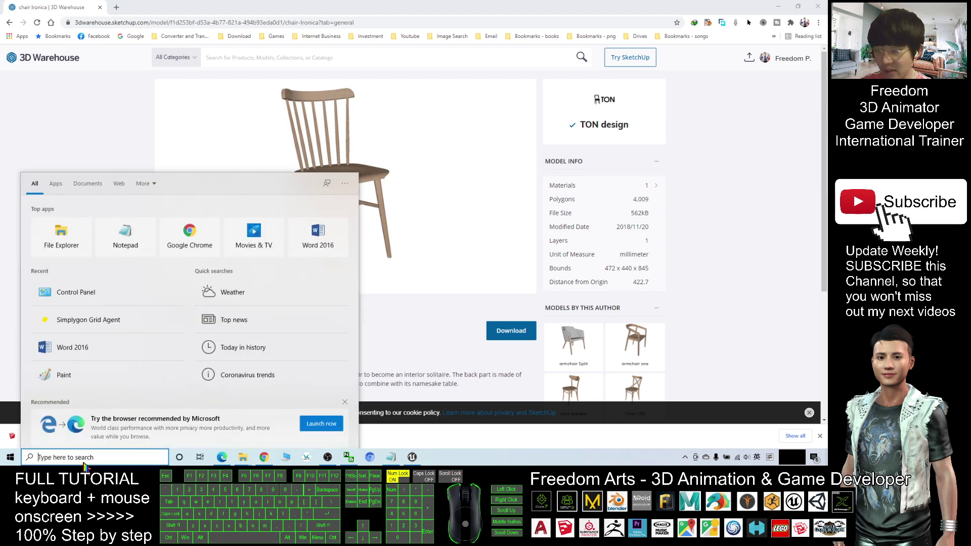
type("sket")
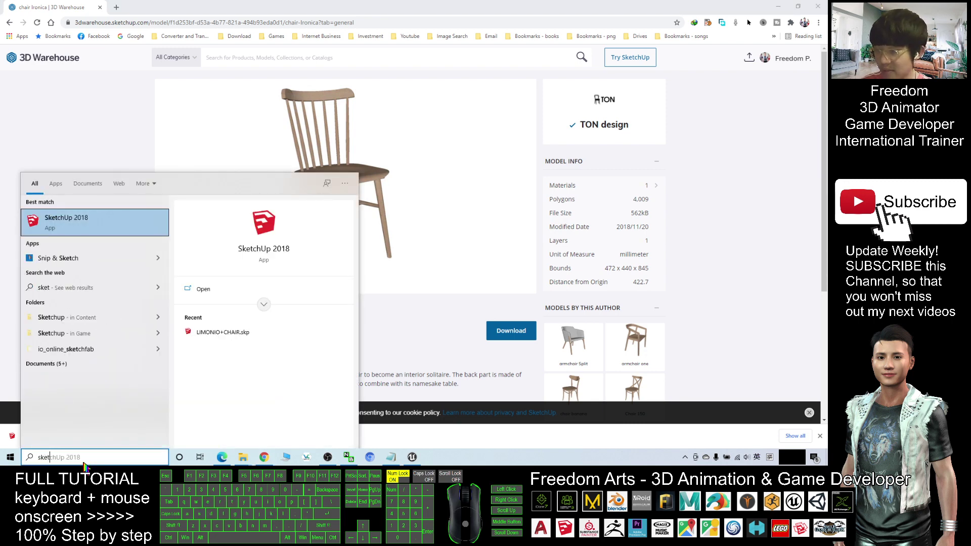
type("chup")
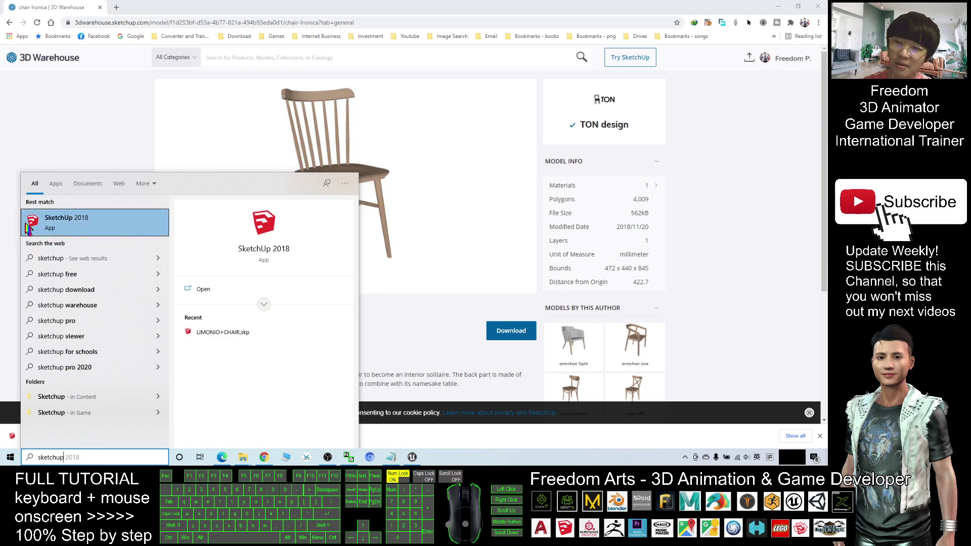
left_click(59, 229)
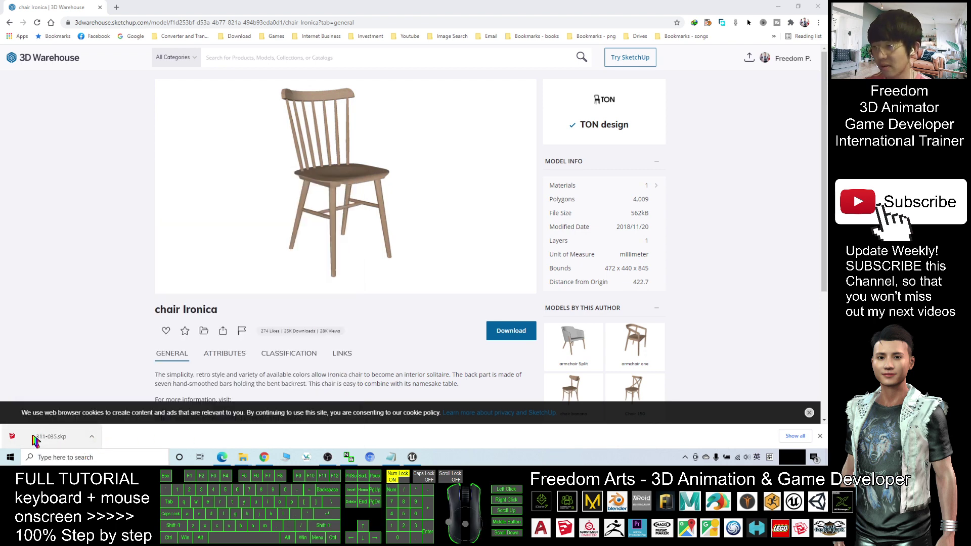
left_click(52, 444)
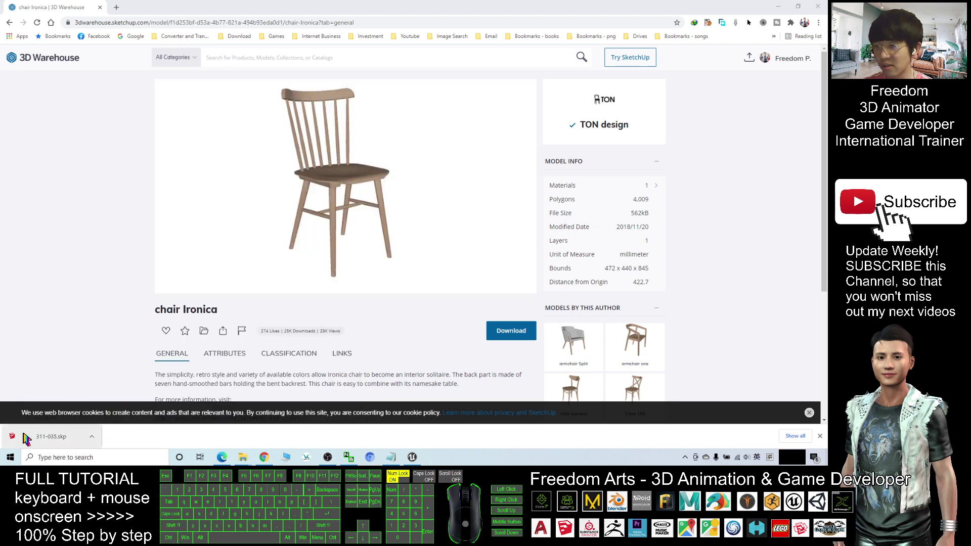
left_click(46, 441)
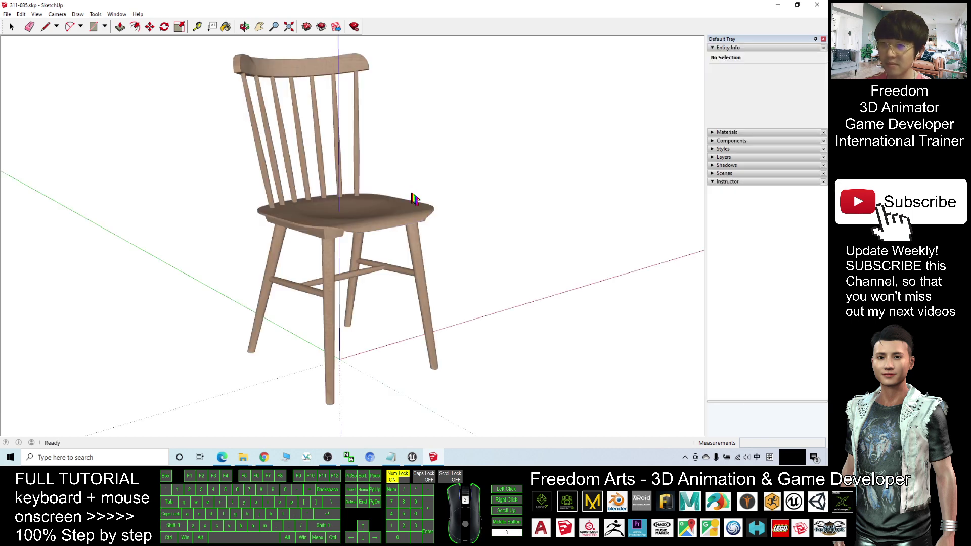
Step: Select the chair, orbit to a front view, and restore SketchUp to a smaller window
left_click(429, 386)
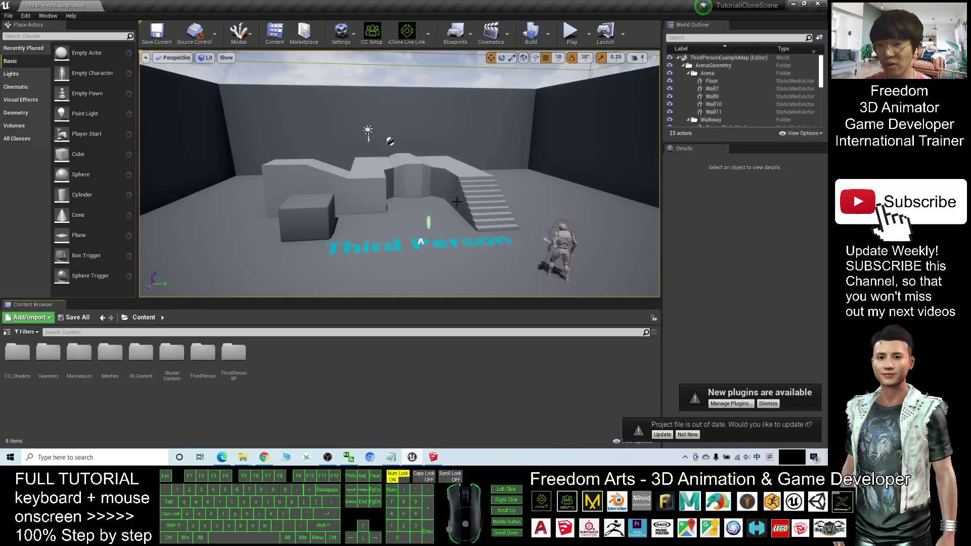
mouse_move(777, 6)
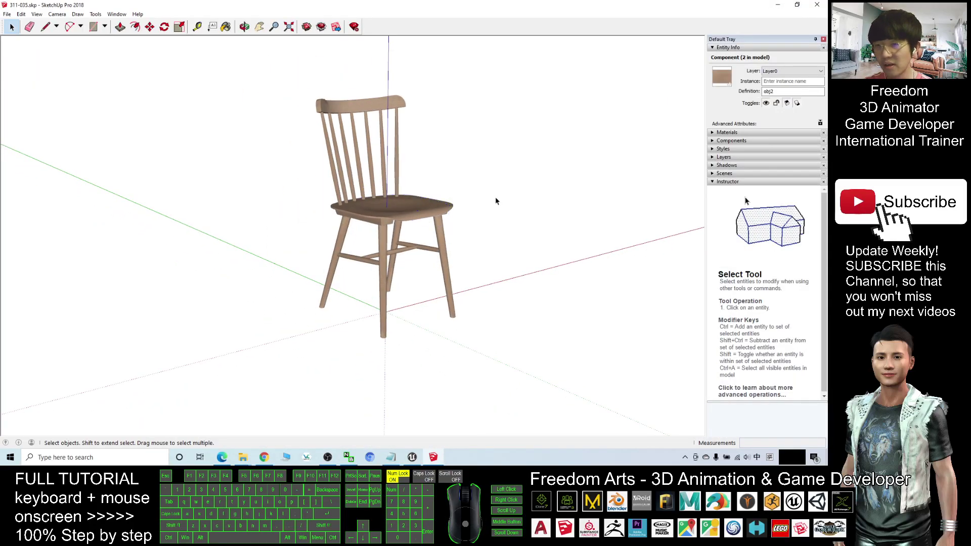
middle_click_drag(496, 202, 400, 151)
mouse_move(428, 6)
left_mouse_down()
mouse_move(575, 91)
mouse_move(547, 59)
left_mouse_up()
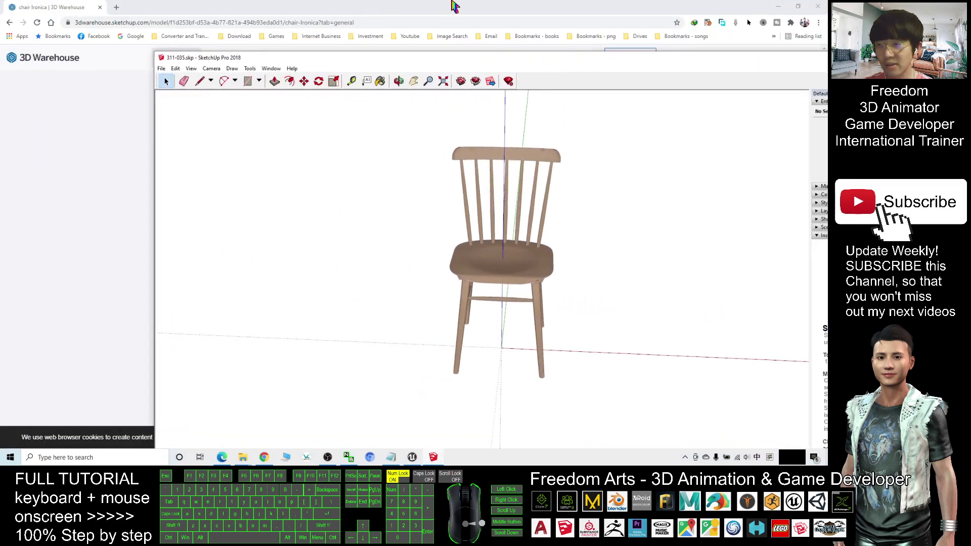
Step: Close the browser, nudge the SketchUp window aside, and empty the Recycle Bin
left_click(818, 12)
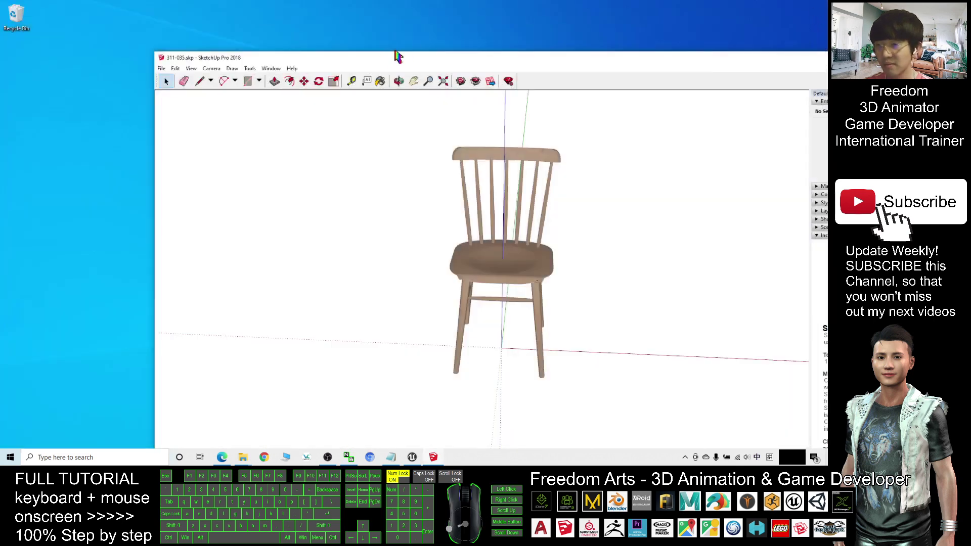
left_click_drag(384, 55, 425, 44)
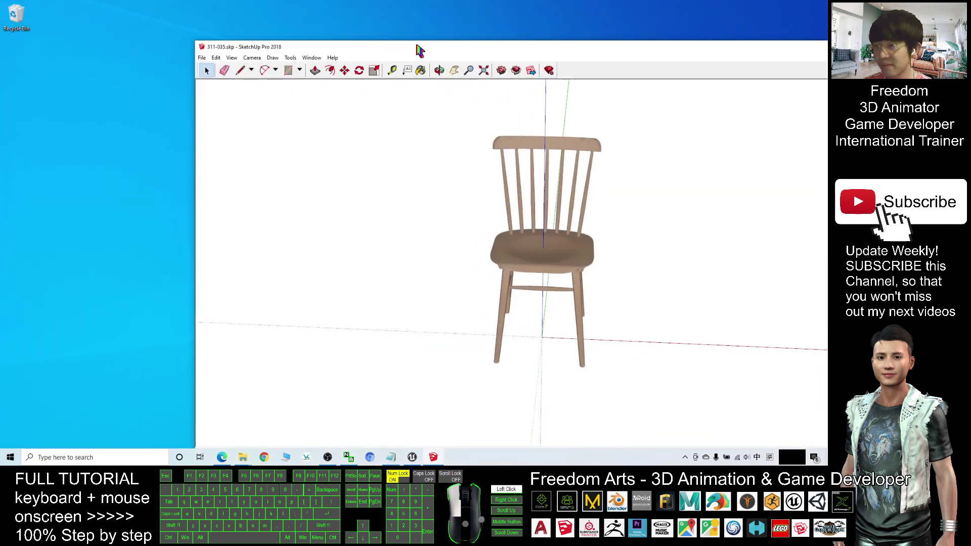
right_click(16, 20)
left_click(51, 29)
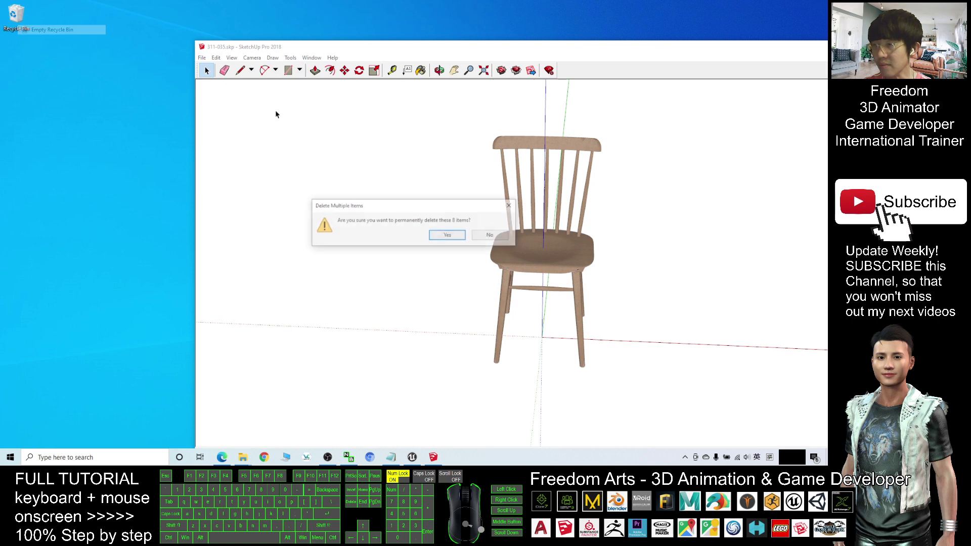
left_click(448, 237)
Step: Create a new desktop folder named Chair02 and open it
right_click(19, 104)
mouse_move(48, 184)
left_click(141, 185)
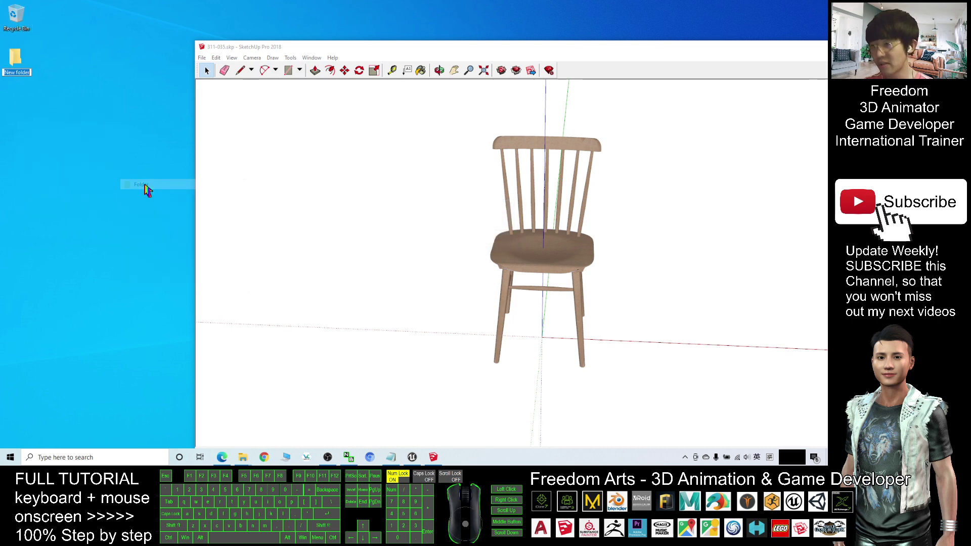
type("Chair")
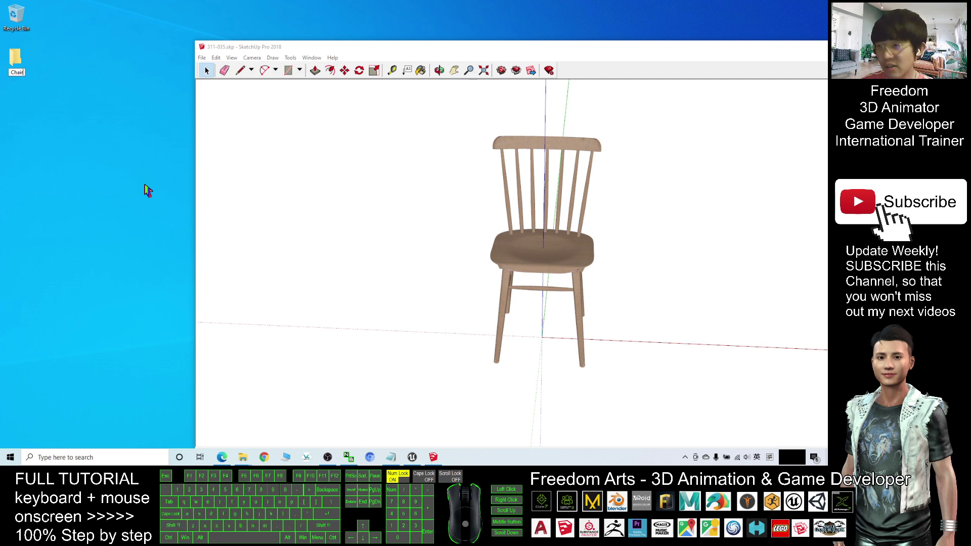
type("02")
key("Return")
left_click(40, 65)
key("Return")
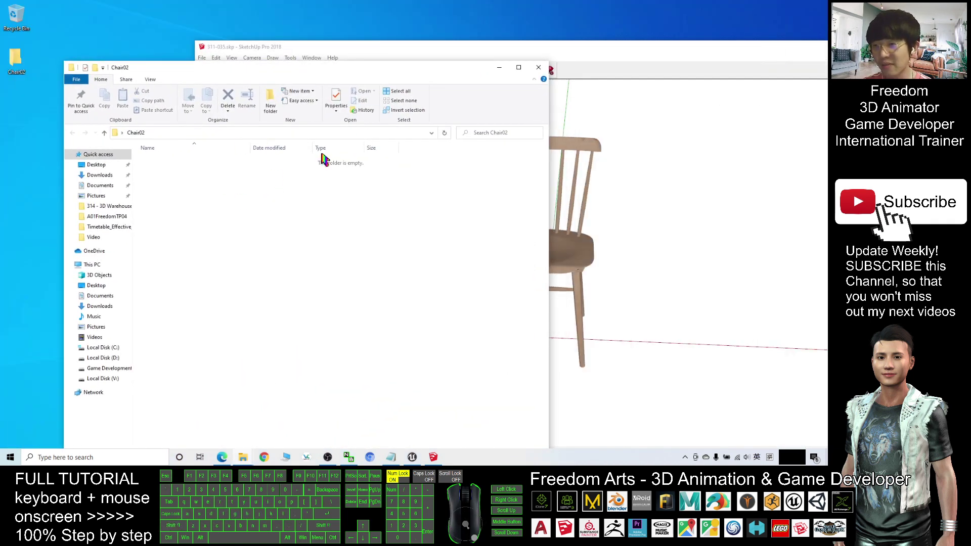
Step: Start a 3D Model export from SketchUp with FBX as the file type
left_click_drag(464, 47, 518, 47)
left_click(325, 51)
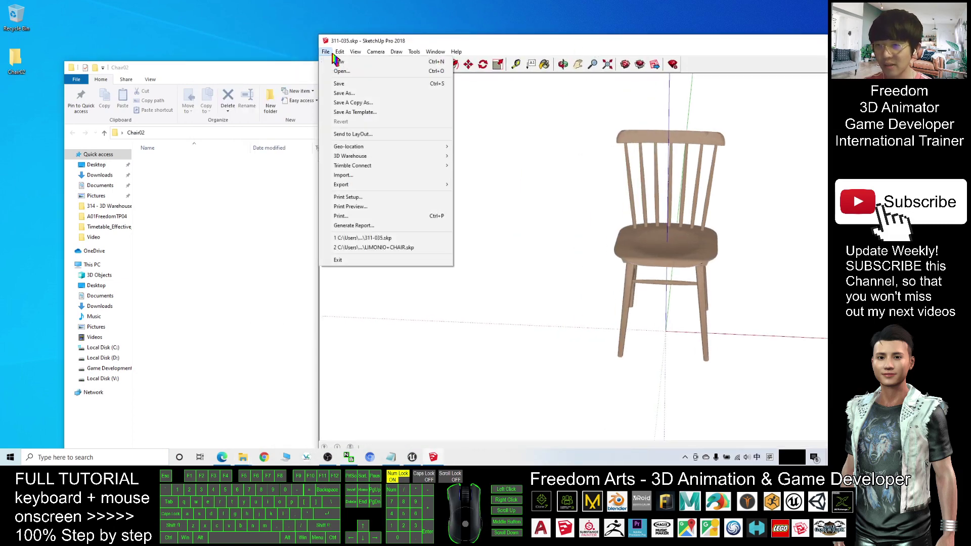
mouse_move(360, 186)
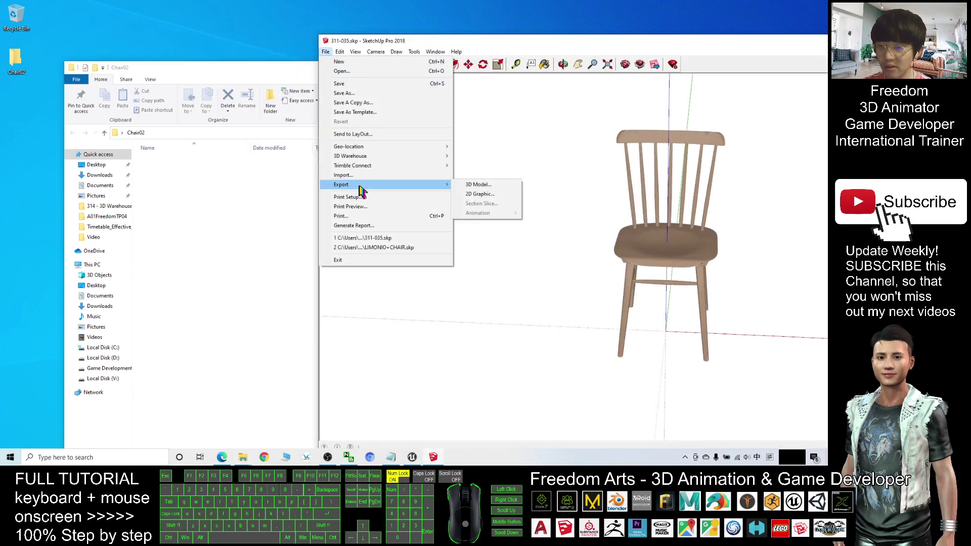
left_click(479, 185)
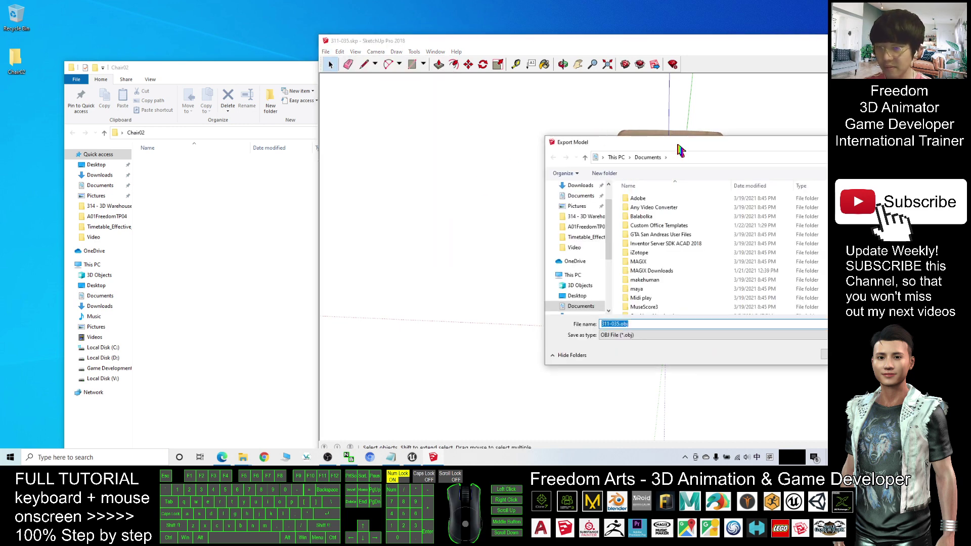
left_click_drag(678, 147, 429, 108)
left_click(383, 293)
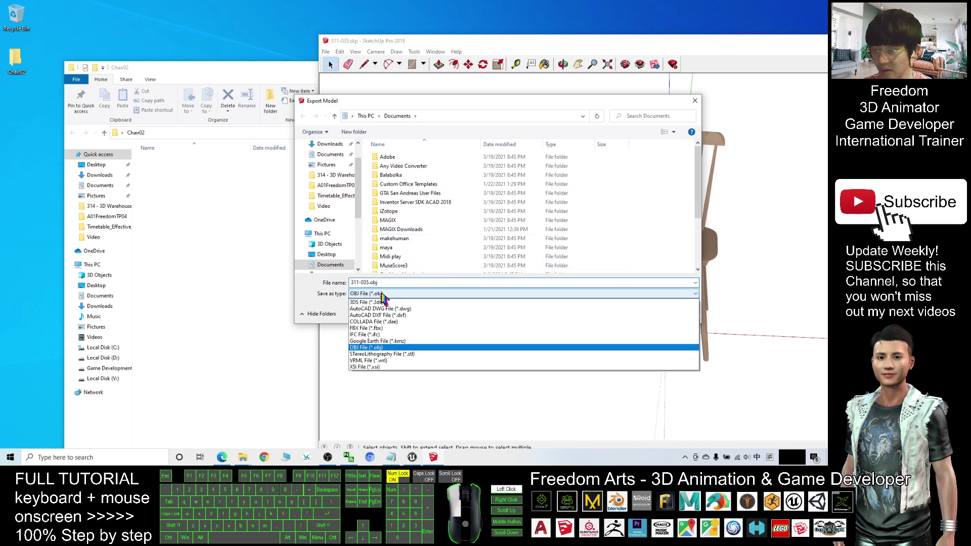
left_click(372, 328)
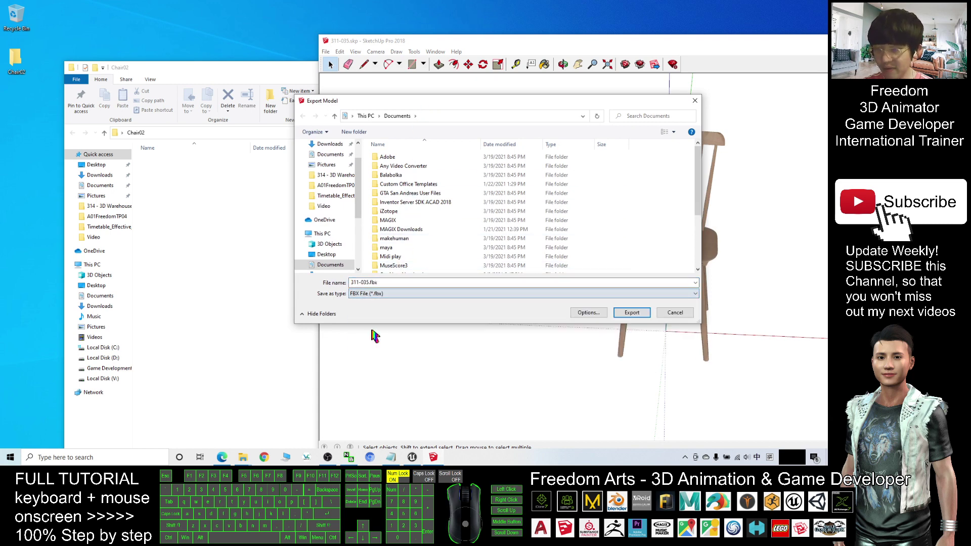
Step: Set the export destination to the Chair02 folder path, name it chair02, and export
left_click(178, 133)
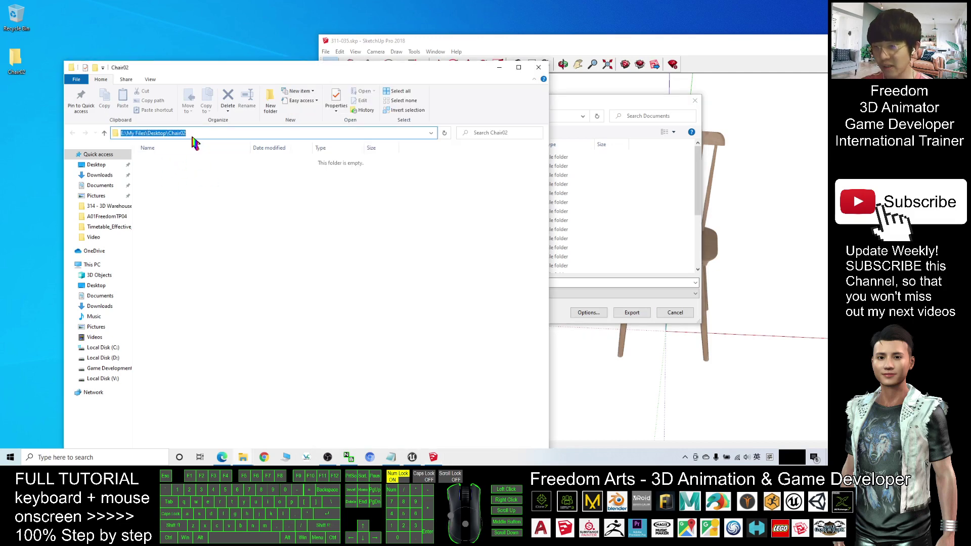
key("ctrl+c")
left_click(575, 104)
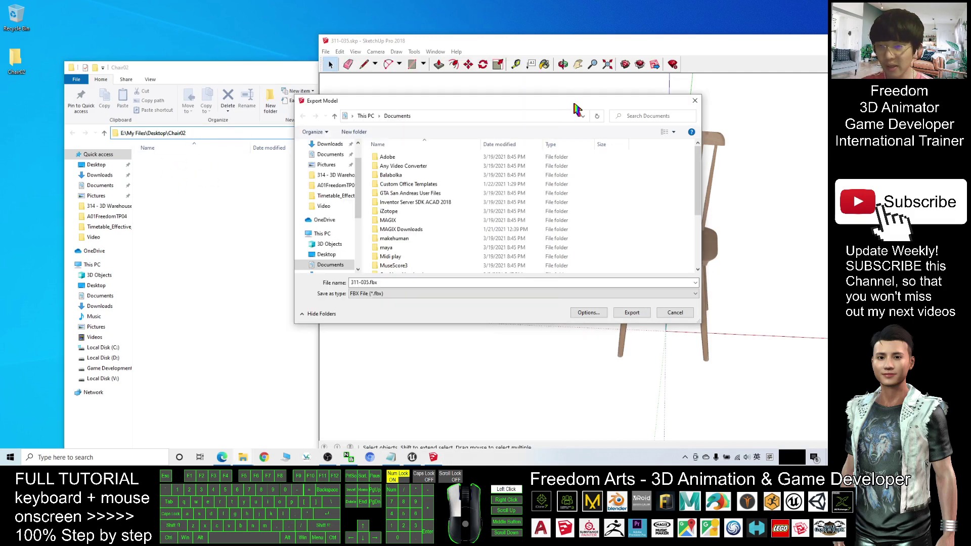
left_click(438, 119)
key("ctrl+v")
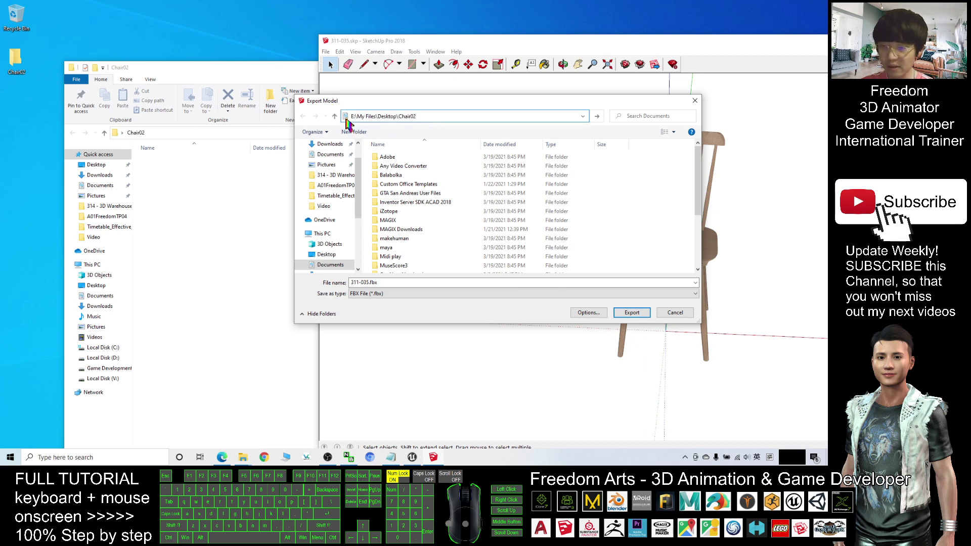
key("Return")
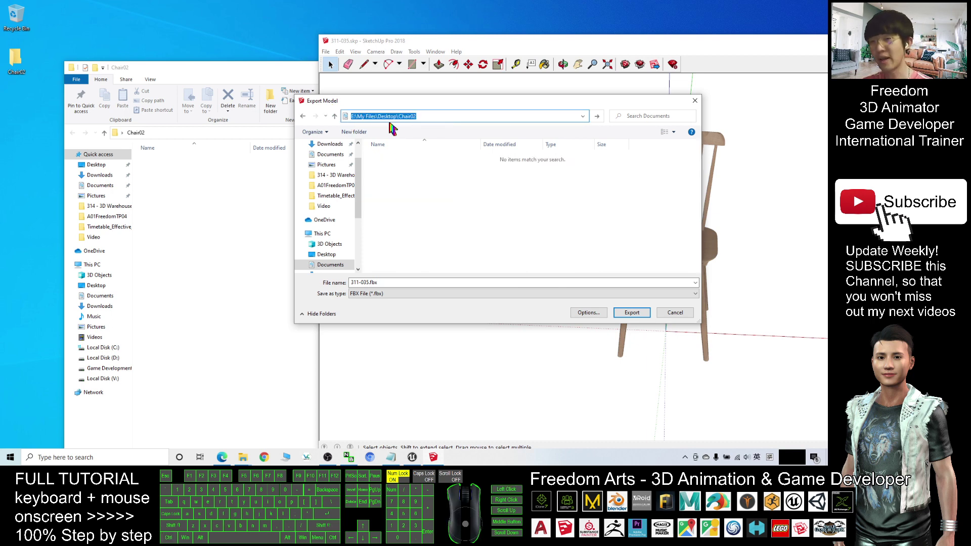
left_click(383, 282)
key("ctrl+a")
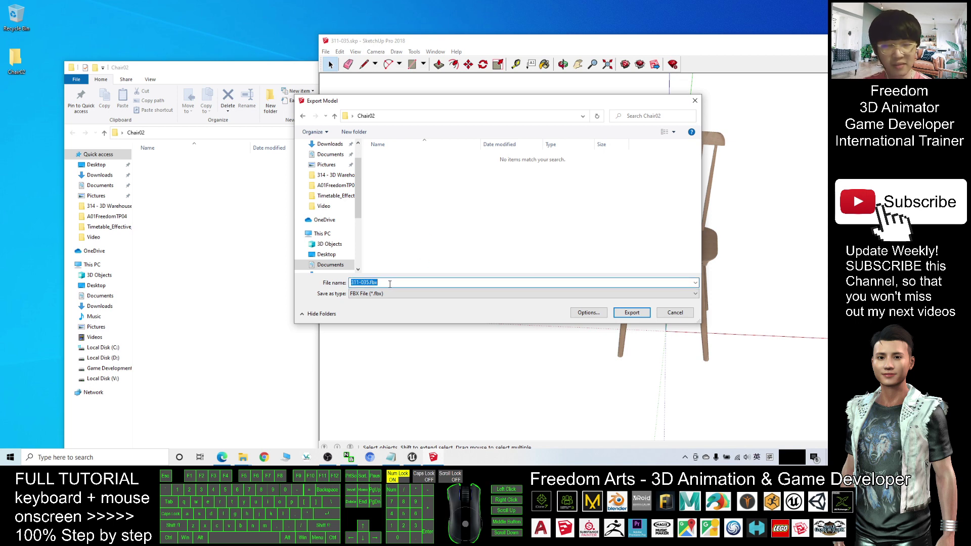
type("chair02")
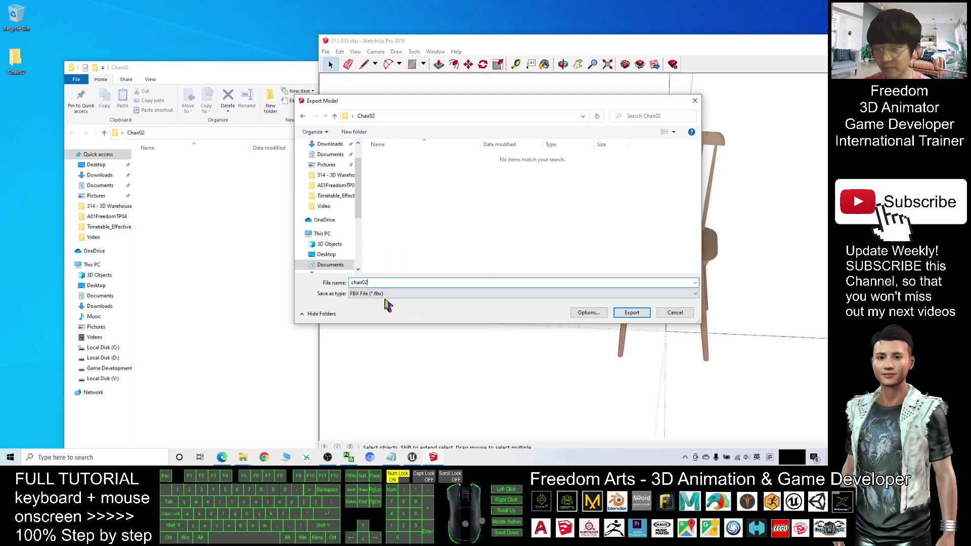
left_click(639, 314)
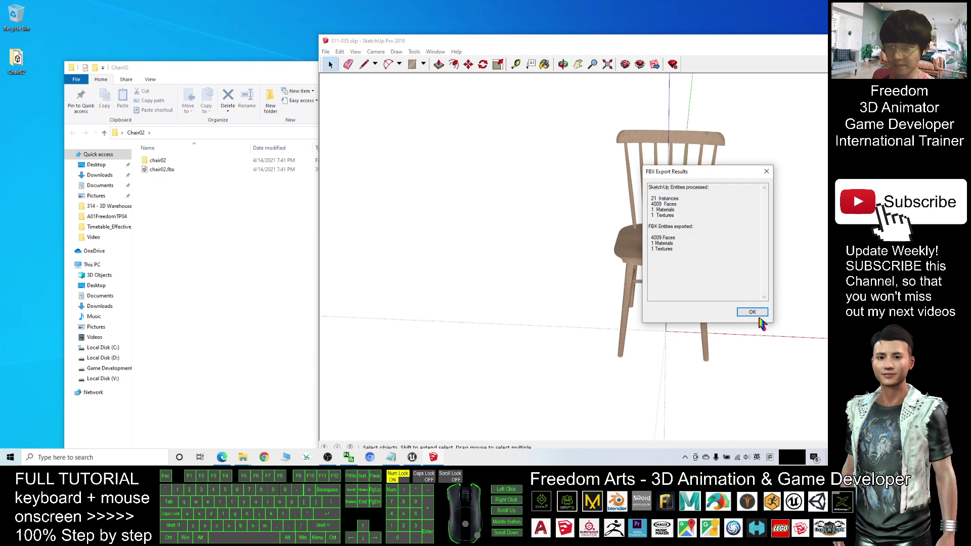
Step: Dismiss the export results and preview chair02.fbx in 3D Viewer, rotating it to inspect
left_click(752, 312)
left_click(238, 235)
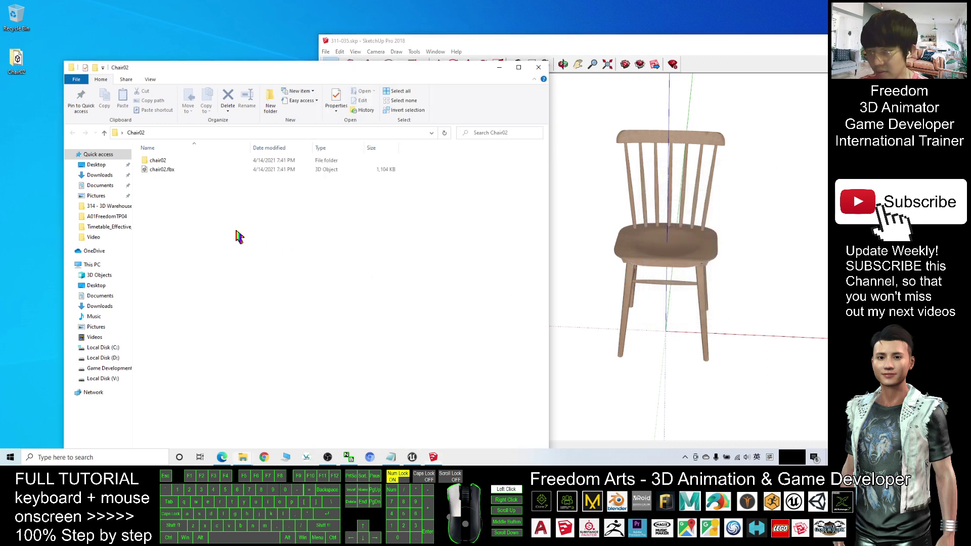
double_click(164, 171)
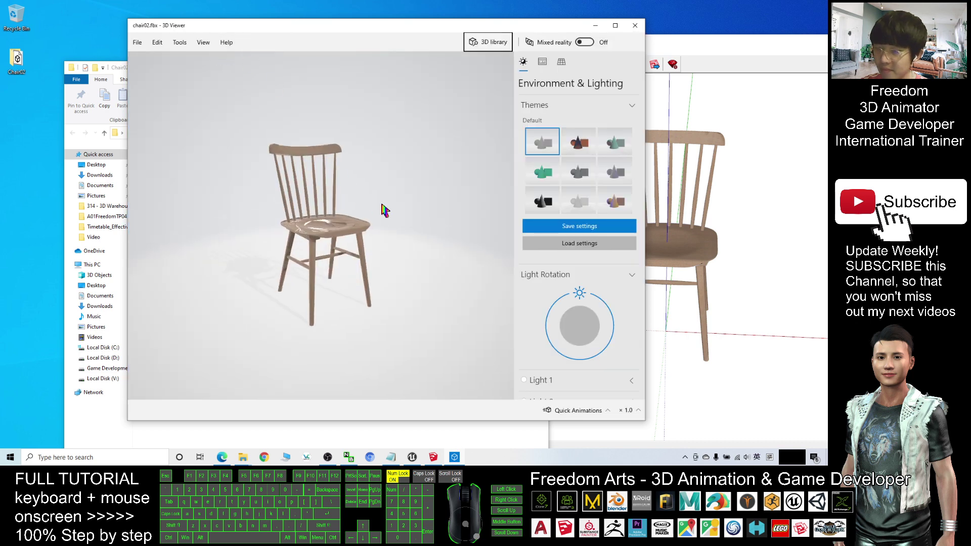
left_click_drag(381, 210, 399, 219)
Step: Close 3D Viewer and maximize the Unreal editor
left_click(635, 26)
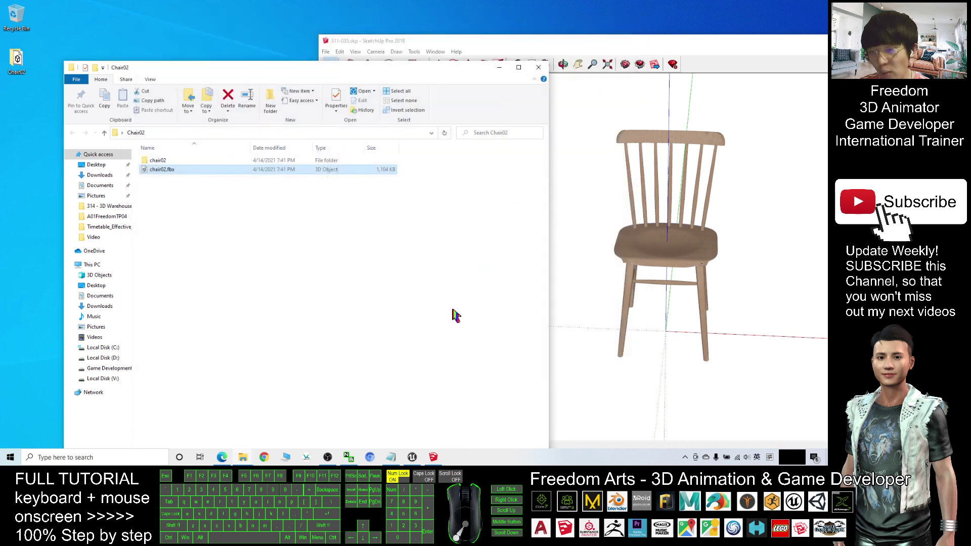
left_click(412, 457)
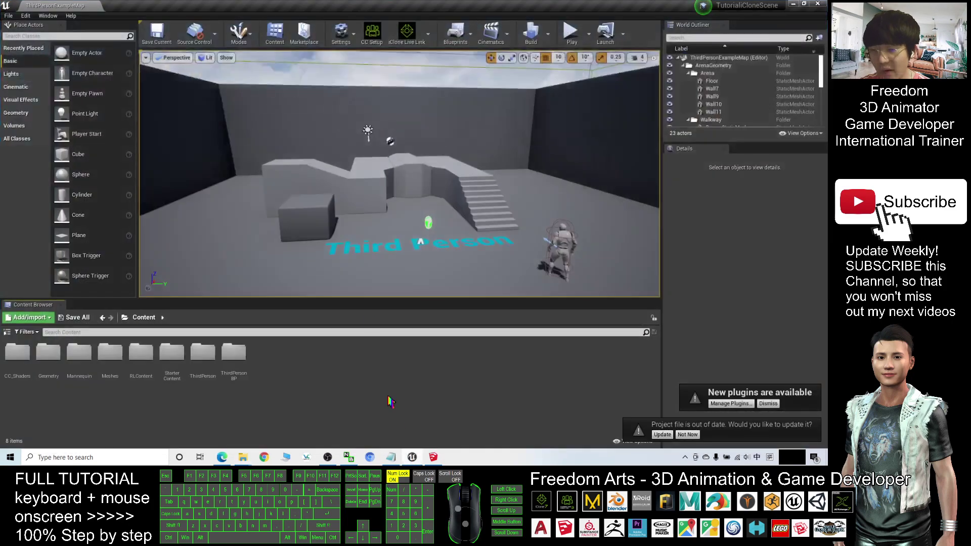
left_click_drag(558, 6, 558, 32)
double_click(558, 32)
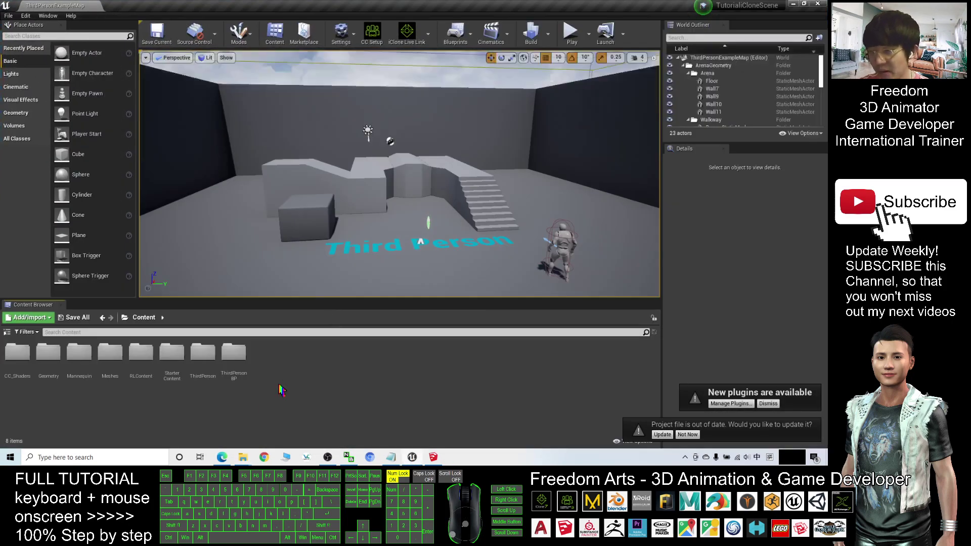
Step: Create a new folder named chair02 in the top-level Content folder
right_click(291, 395)
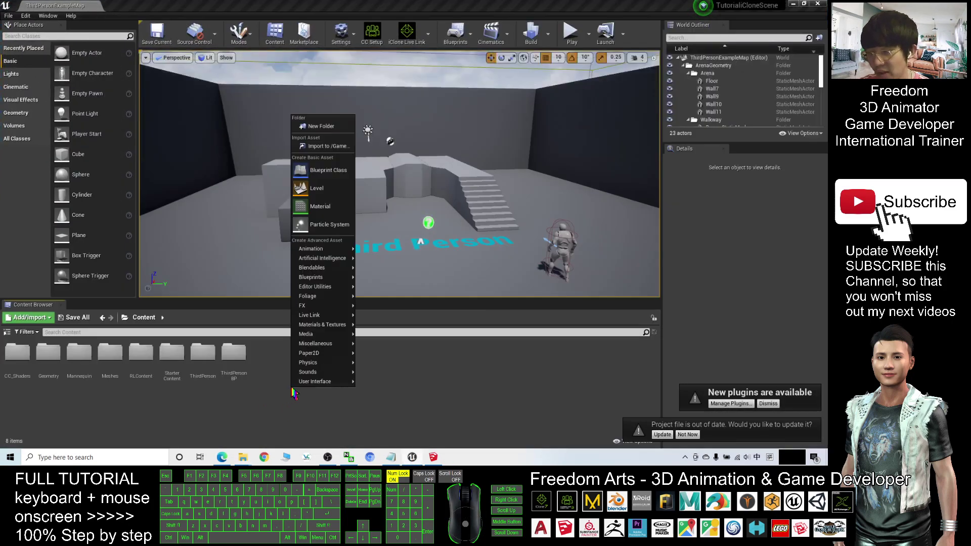
left_click(145, 317)
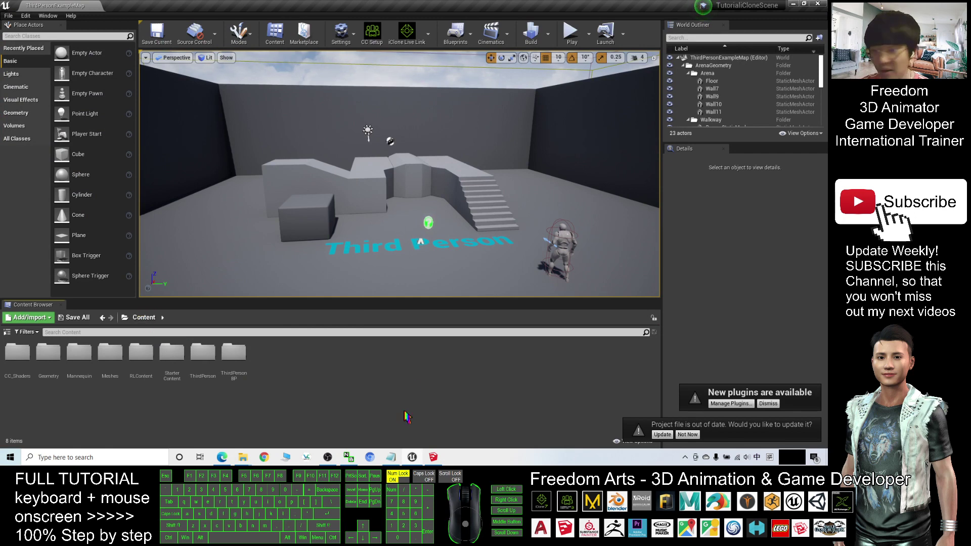
right_click(298, 405)
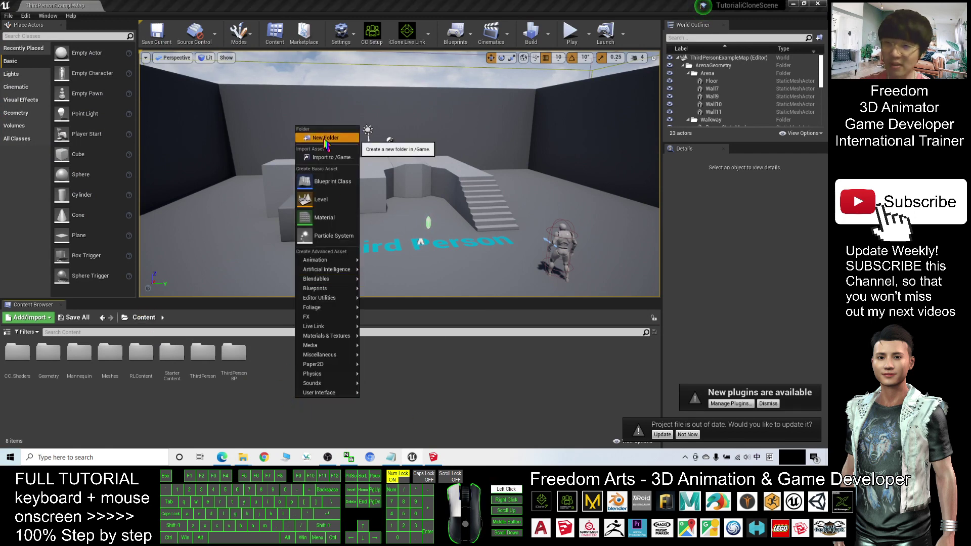
left_click(328, 144)
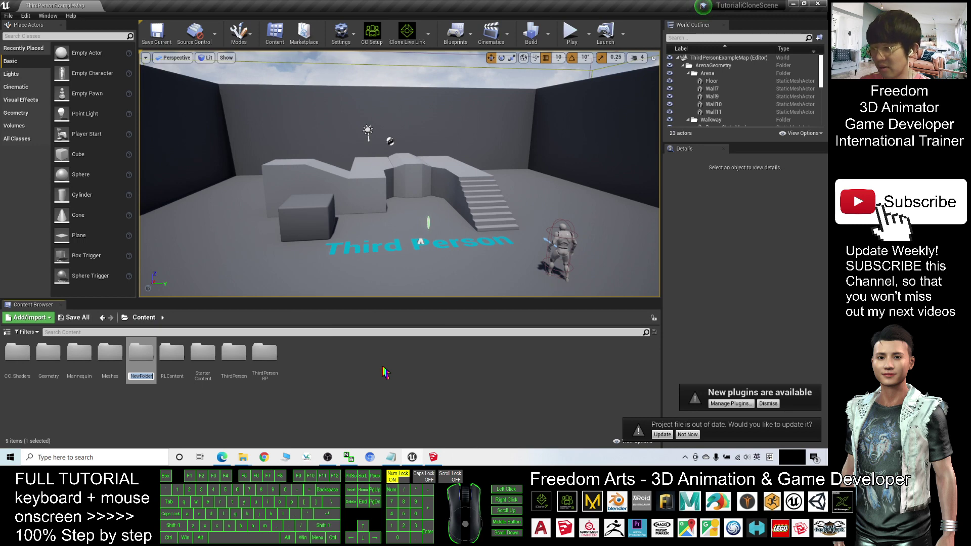
type("chai'rchair")
key("BackSpace")
key("BackSpace")
key("BackSpace")
key("BackSpace")
key("BackSpace")
key("BackSpace")
key("BackSpace")
key("BackSpace")
key("BackSpace")
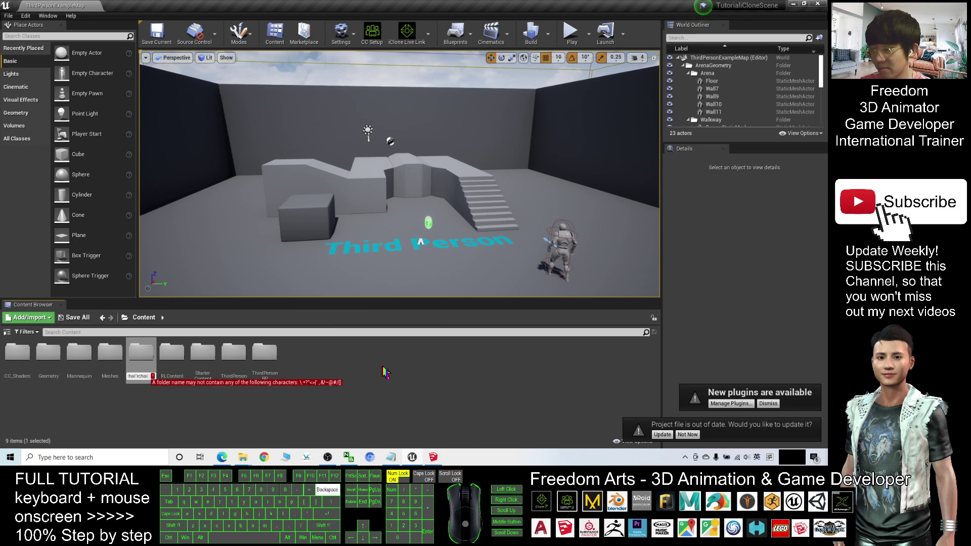
type("air")
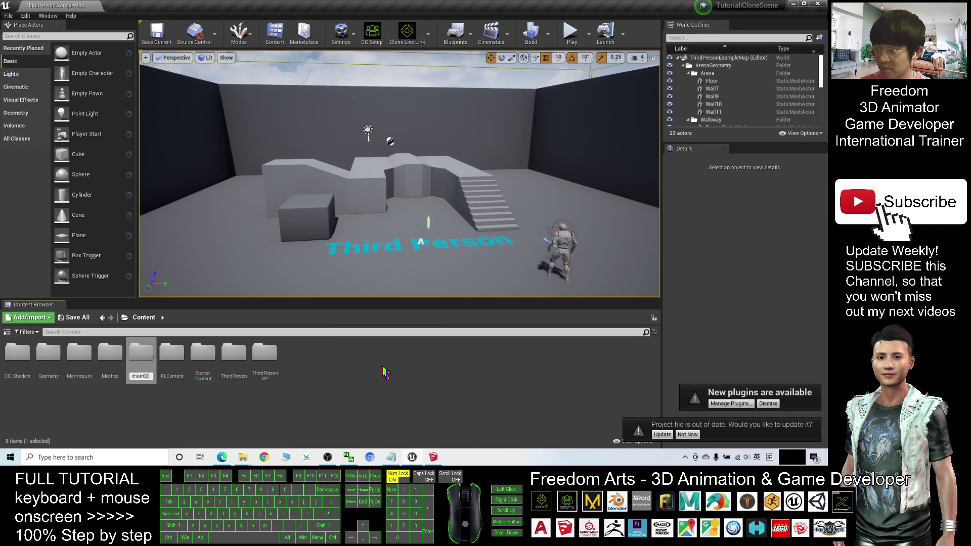
type("02")
key("Return")
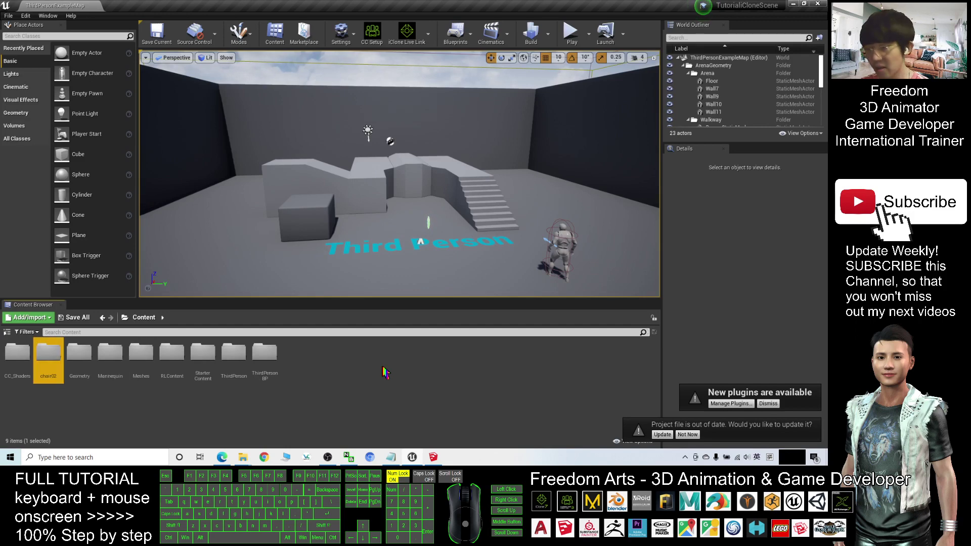
Step: Import chair02.fbx into the chair02 folder with Import All, producing 22 chair assets
double_click(53, 364)
mouse_move(10, 6)
left_mouse_down()
mouse_move(192, 11)
mouse_move(269, 61)
left_mouse_up()
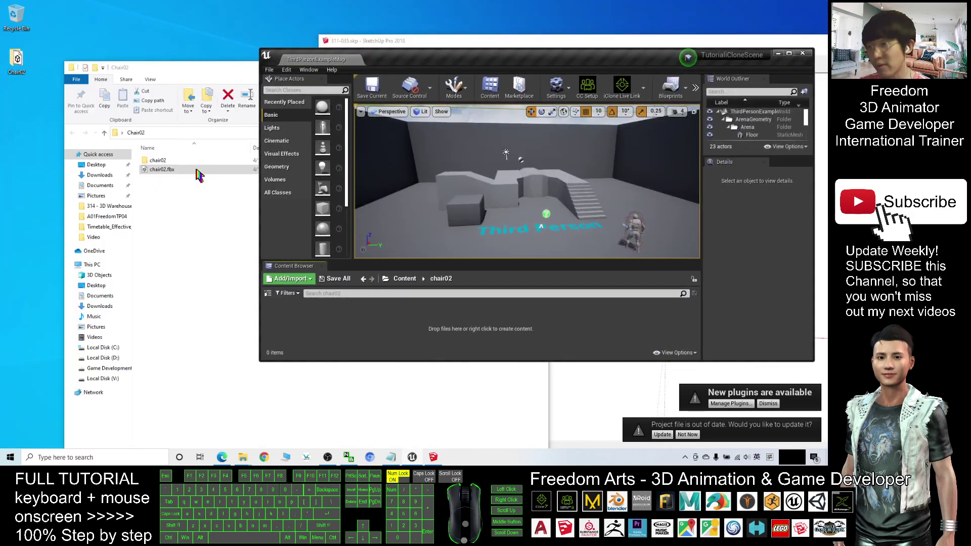
left_click_drag(162, 171, 329, 322)
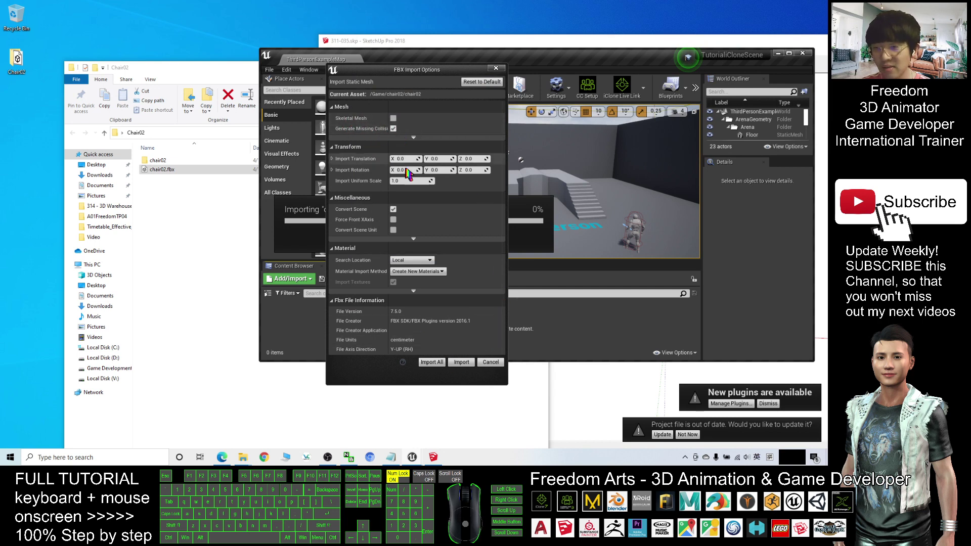
left_click(435, 363)
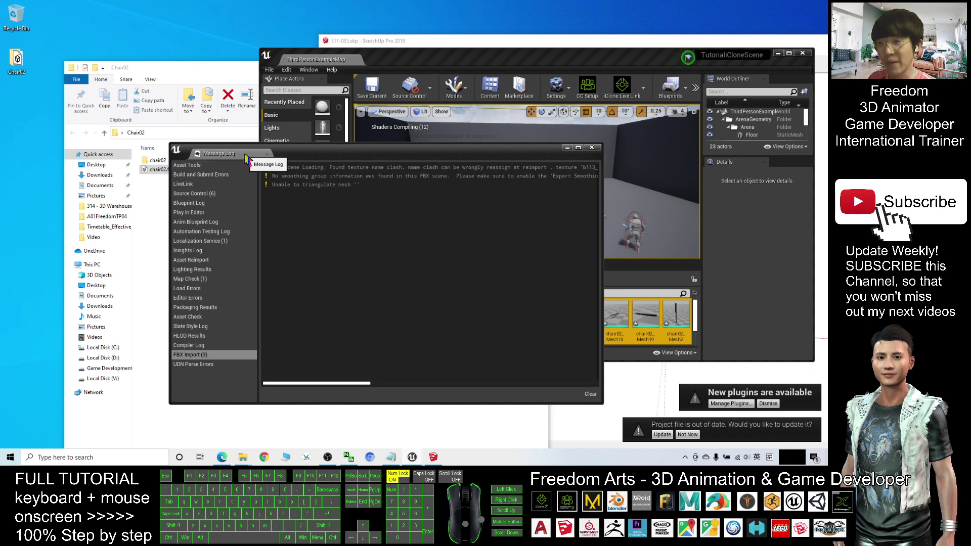
left_click(592, 147)
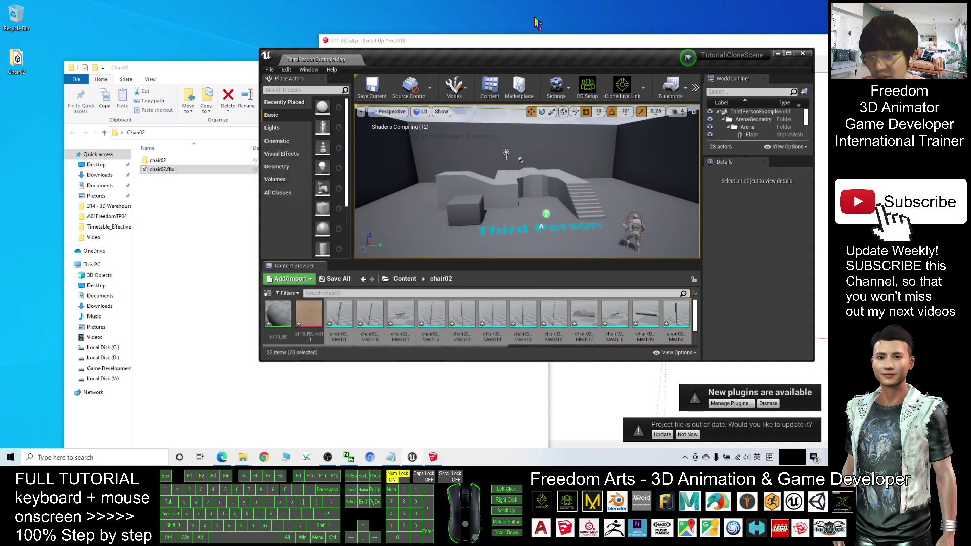
double_click(543, 65)
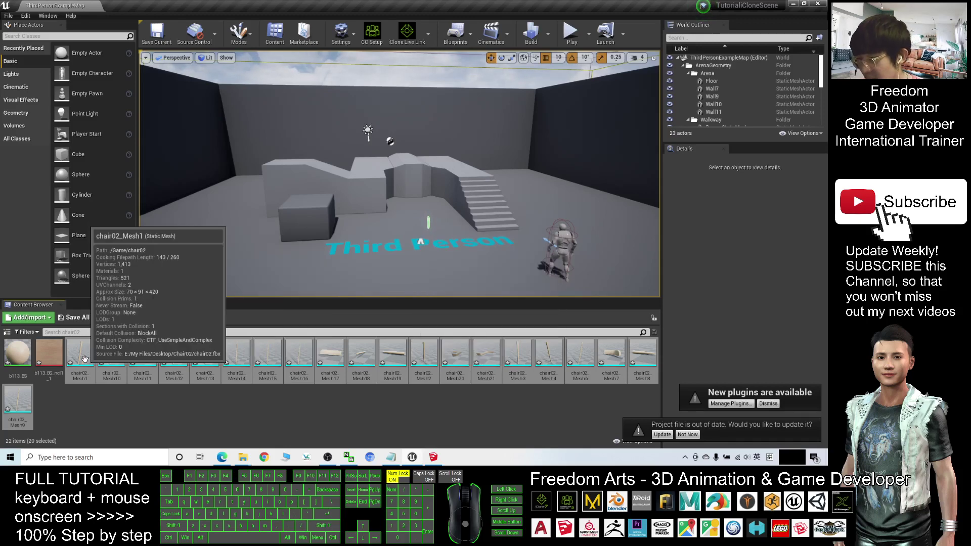
Step: Drop all chair02 meshes into the level and look down on them beside the stairs
left_click_drag(130, 362, 284, 277)
middle_click_drag(424, 201, 452, 208)
left_click_drag(452, 208, 296, 160, "alt")
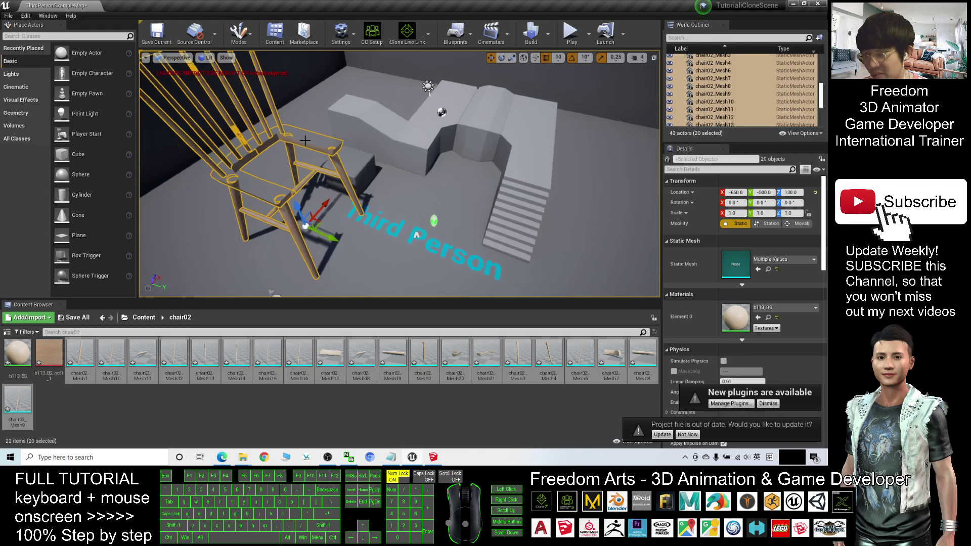
mouse_move(391, 245)
left_mouse_down()
mouse_move(400, 238)
mouse_move(391, 245)
left_mouse_up()
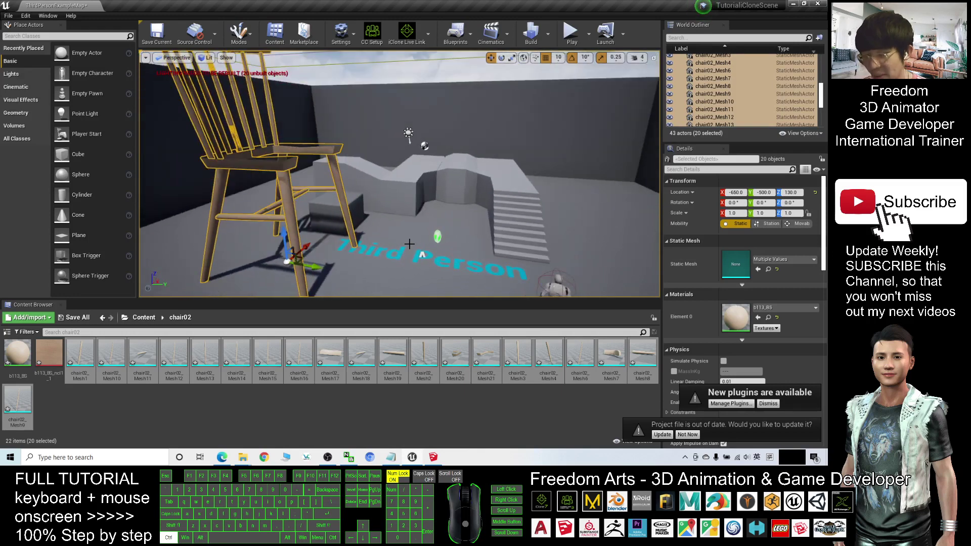
Step: Undo the chair placement and reopen the chair02 asset folder
key("ctrl+z")
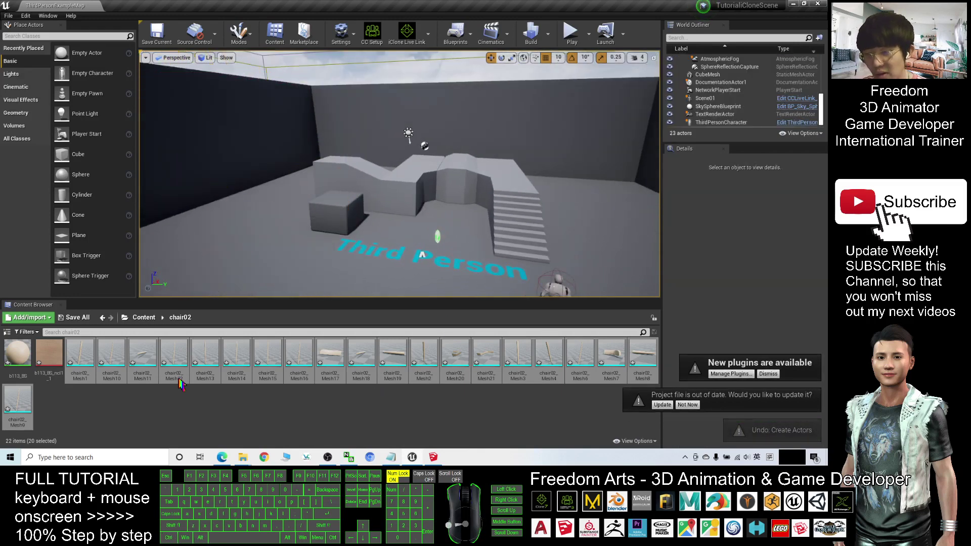
left_click(144, 317)
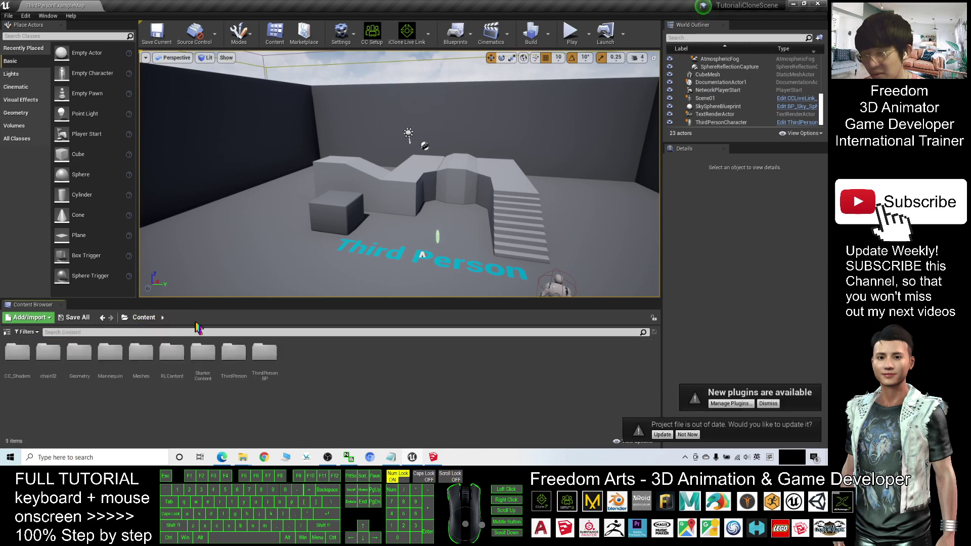
double_click(48, 352)
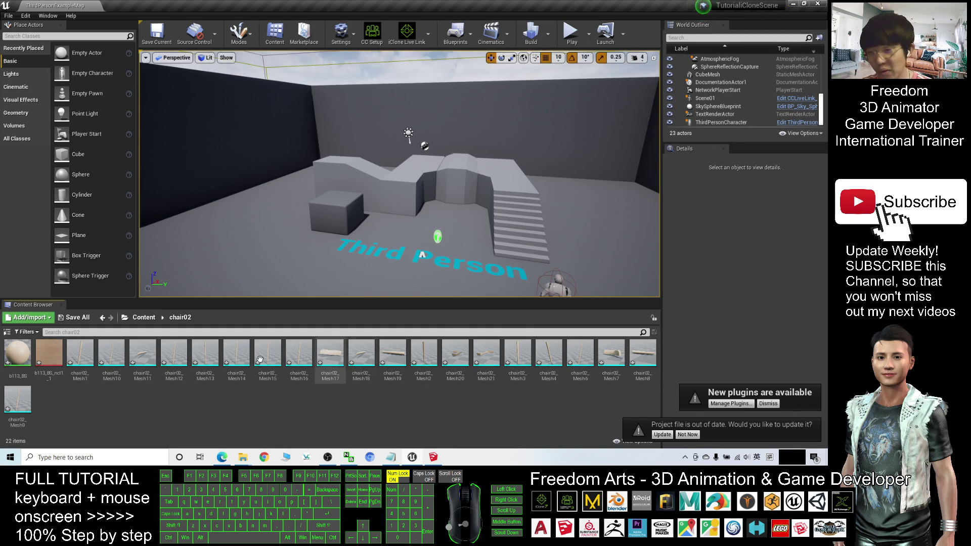
Step: Minimise Unreal and reposition the Chair02 file window, clearing the chair02.fbx selection
left_click(792, 4)
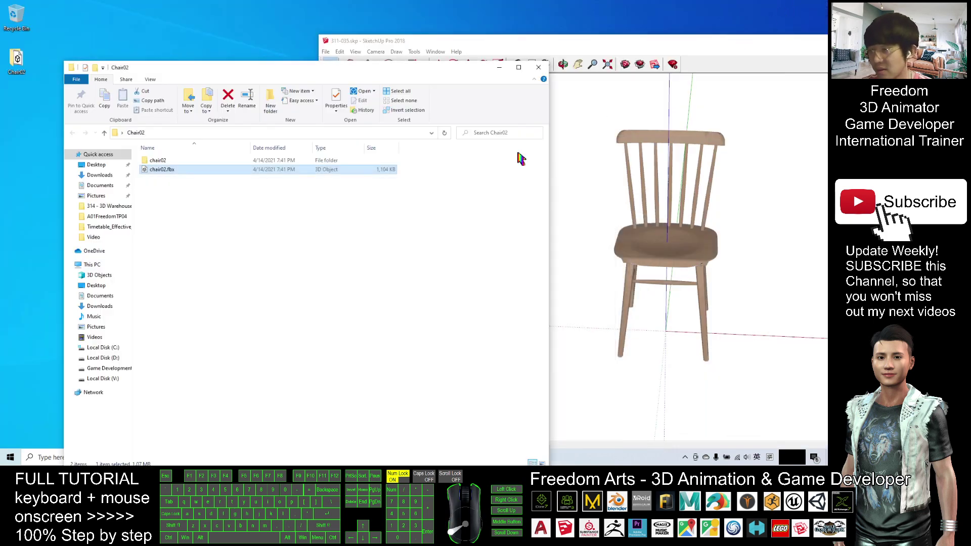
left_click_drag(382, 68, 454, 45)
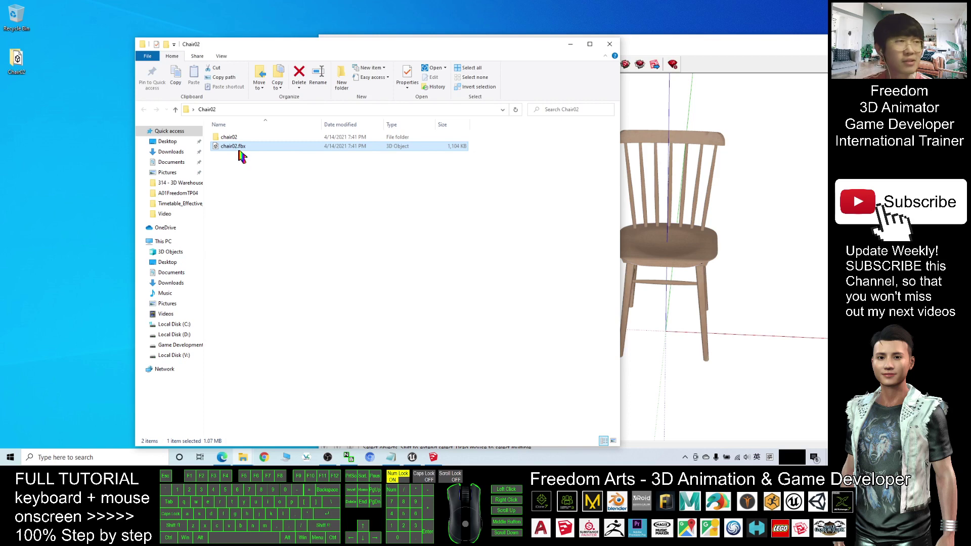
left_click(413, 317)
left_click_drag(408, 55, 421, 36)
Step: Launch iClone 3DXchange v7.8 Pipeline from a Windows search for '3dx'
left_click(124, 458)
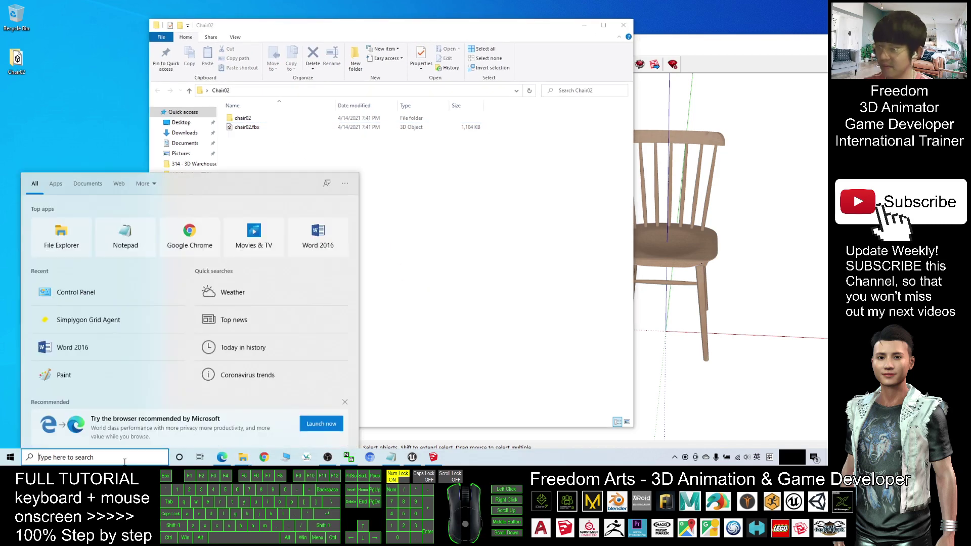
type("3dx")
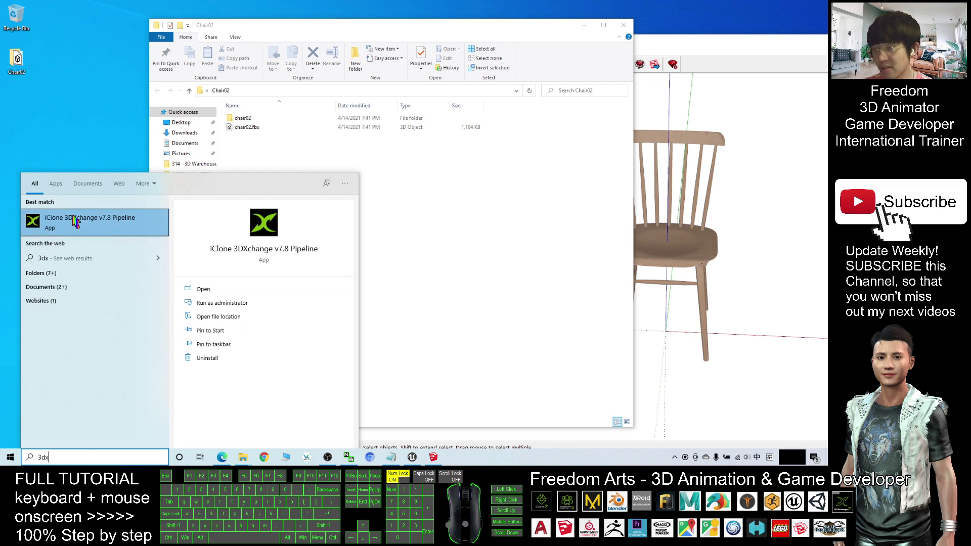
left_click(83, 222)
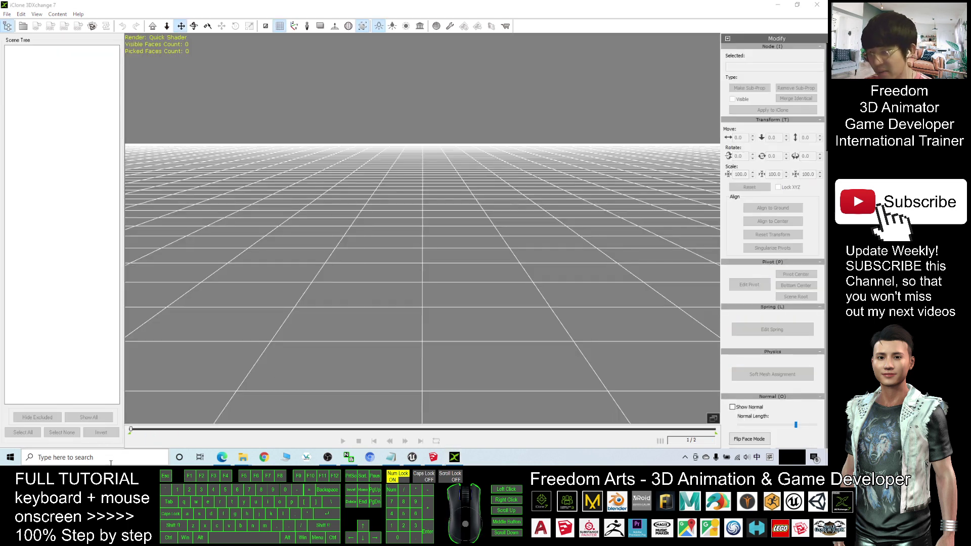
Step: Launch iClone v7.91 from a Windows search for 'iclone', then bring notes.txt forward
left_click(111, 458)
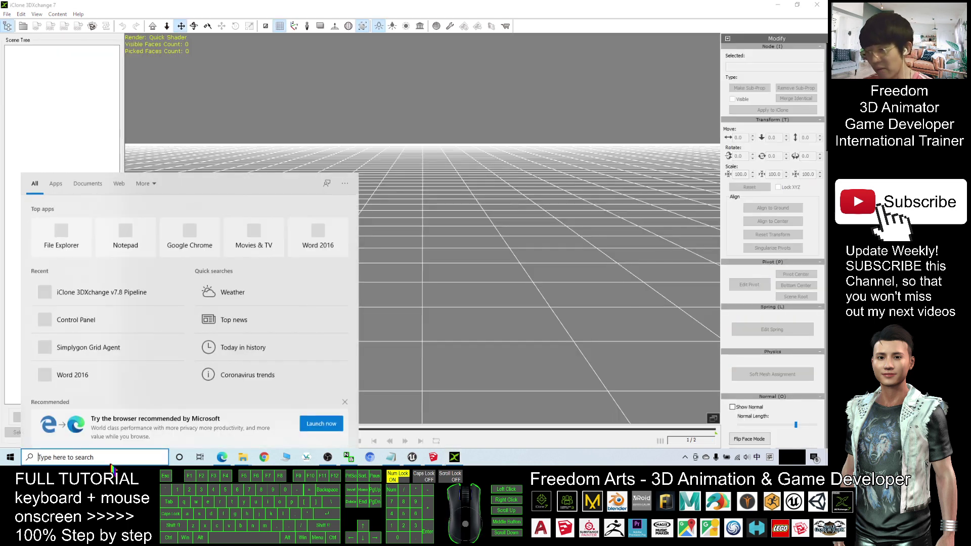
type("iclone")
key("space")
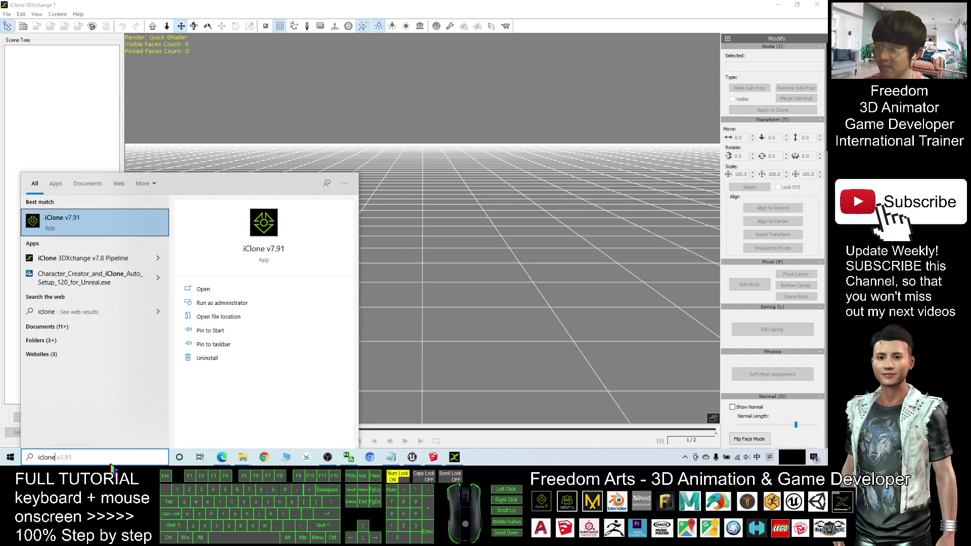
left_click(81, 213)
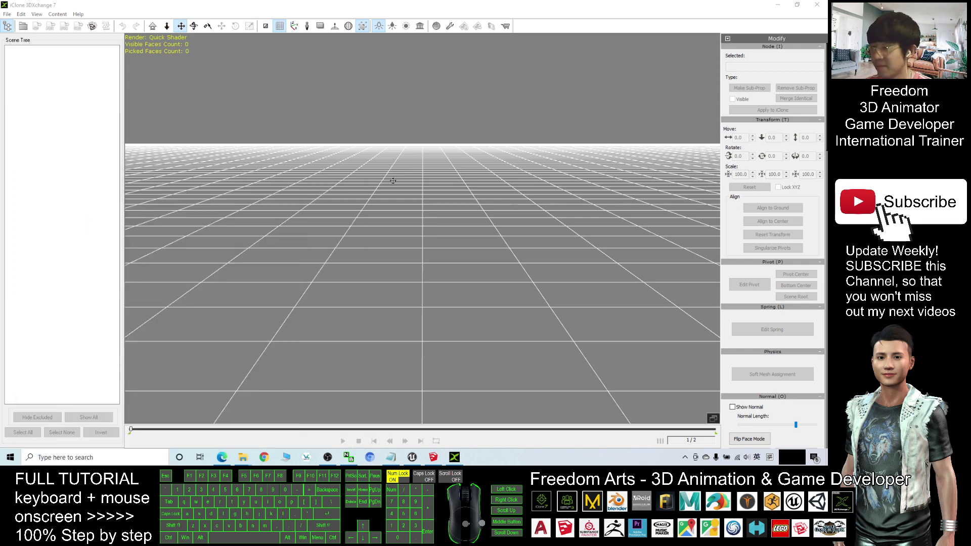
left_click(392, 458)
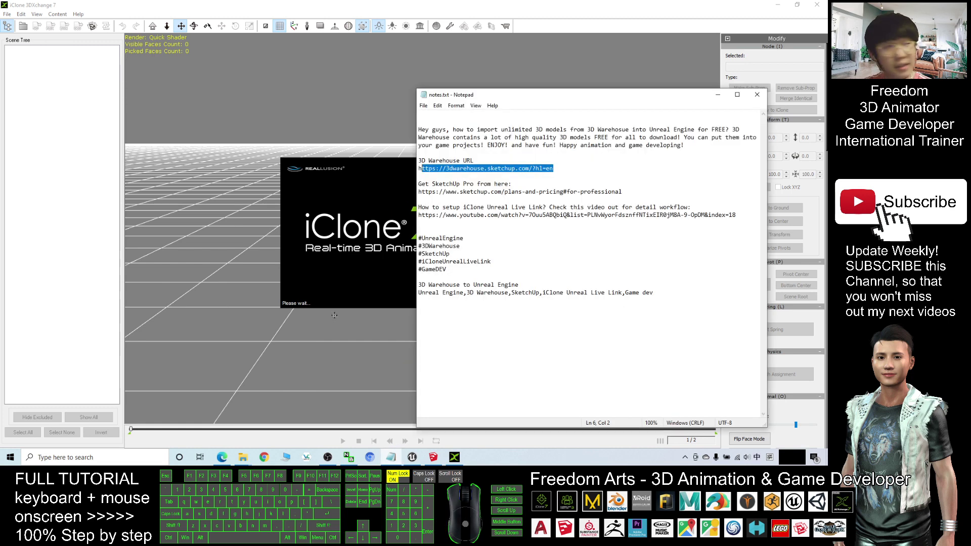
Step: Select the YouTube link to the iClone Unreal Live Link setup video in notes.txt
left_click_drag(464, 209, 550, 209)
left_click(509, 215)
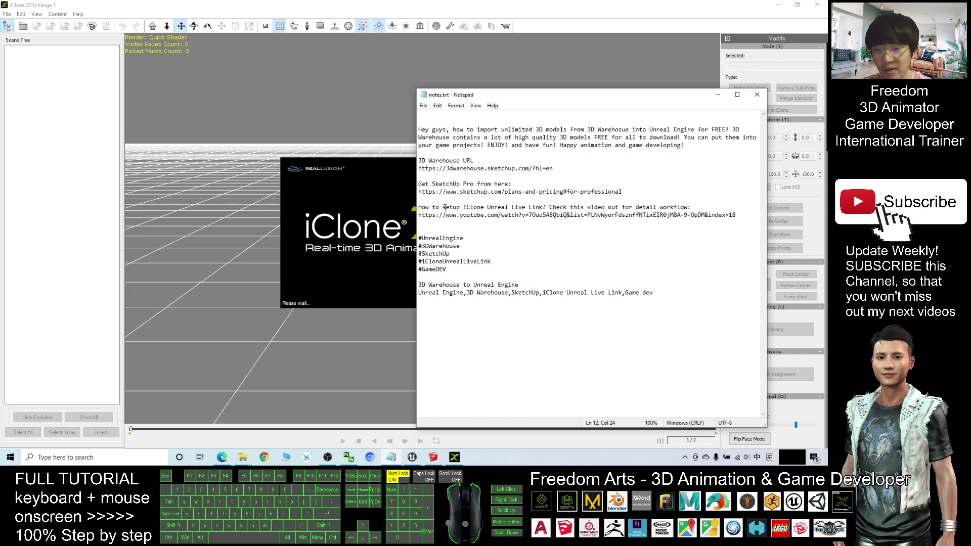
triple_click(511, 219)
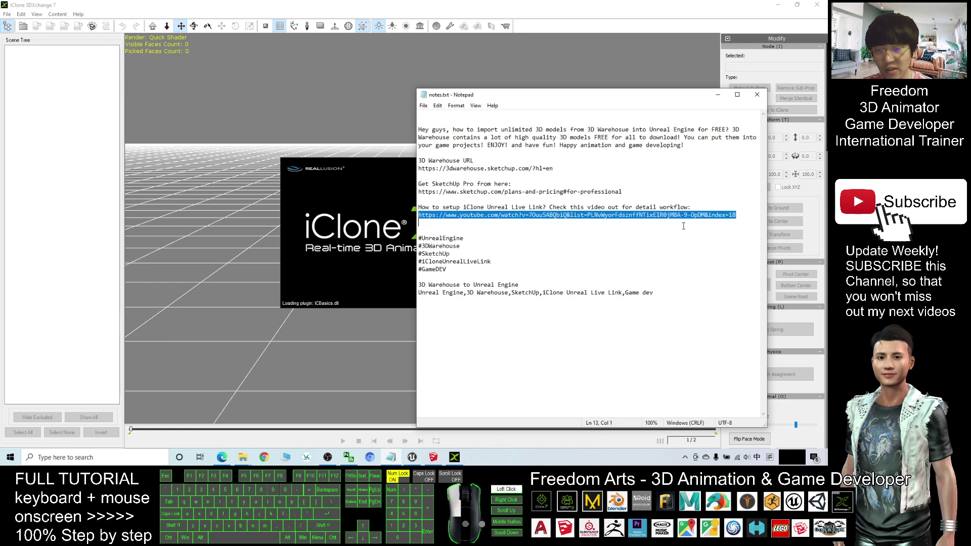
left_click_drag(689, 226, 729, 215)
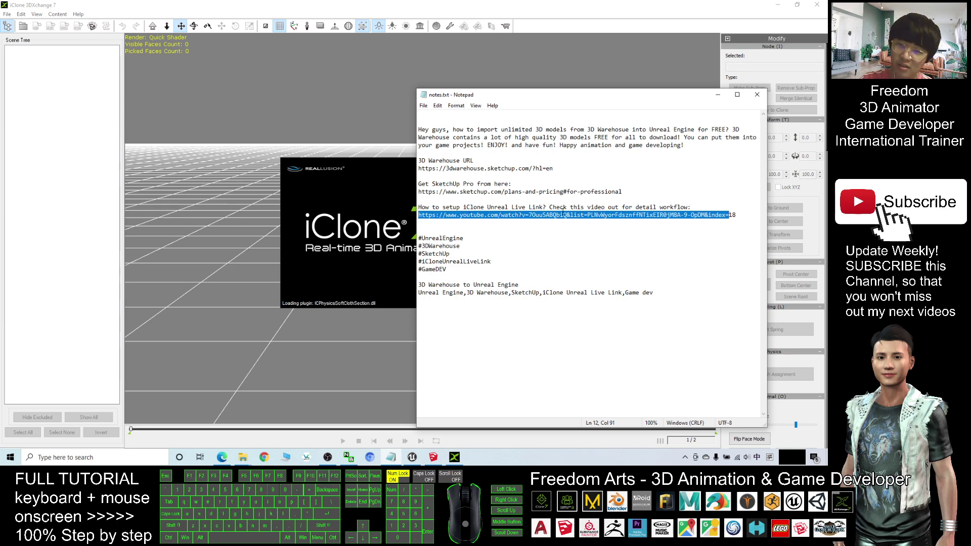
left_click(741, 217)
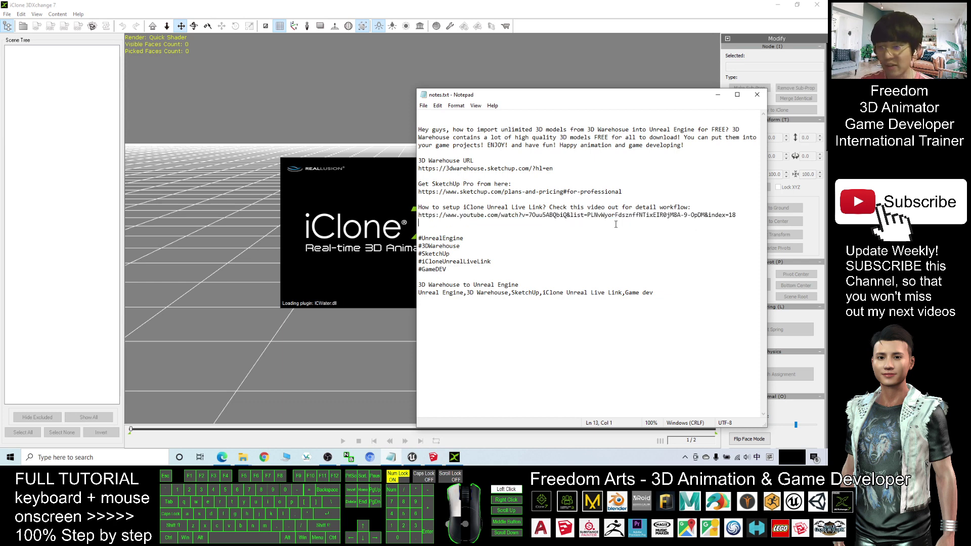
left_click_drag(743, 216, 421, 215)
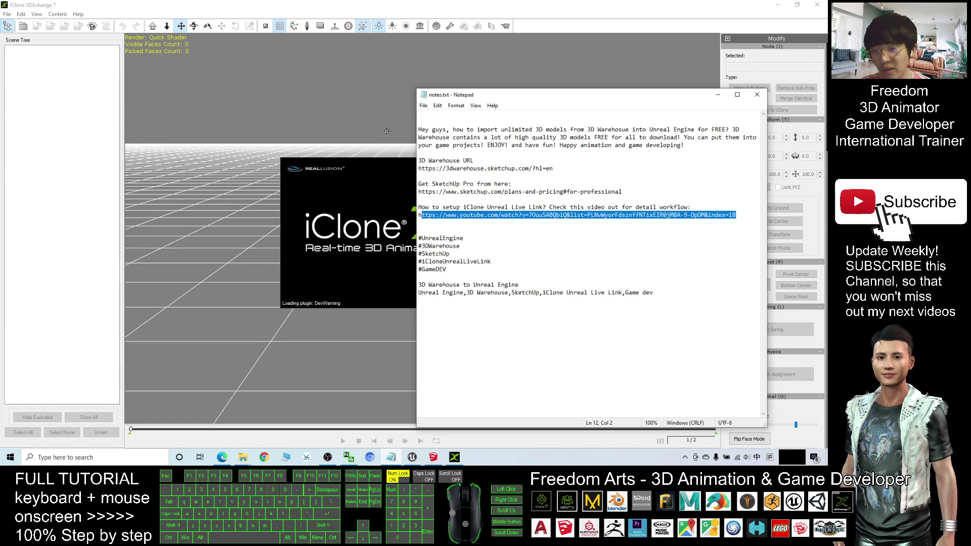
left_click(355, 197)
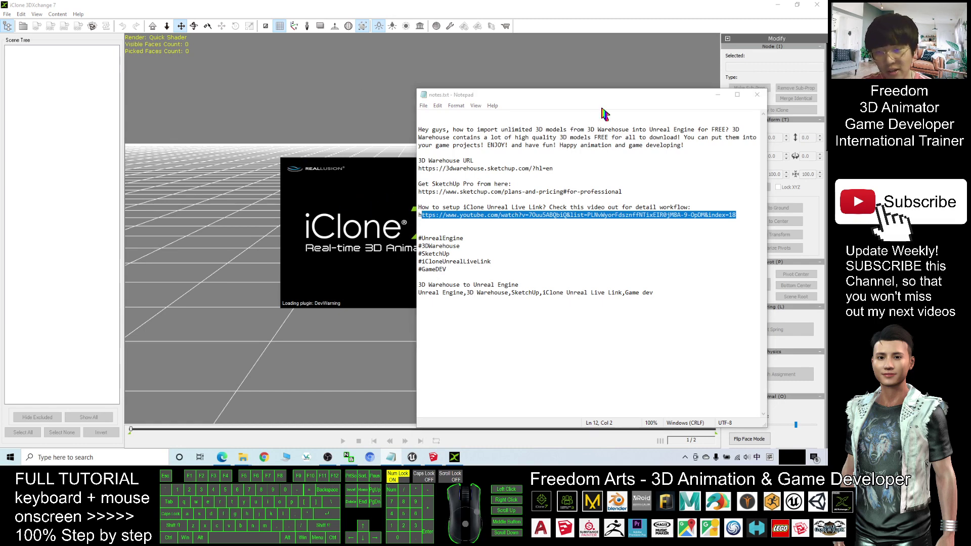
Step: Minimise 3DXchange and the file window, then close SketchUp
left_click(457, 458)
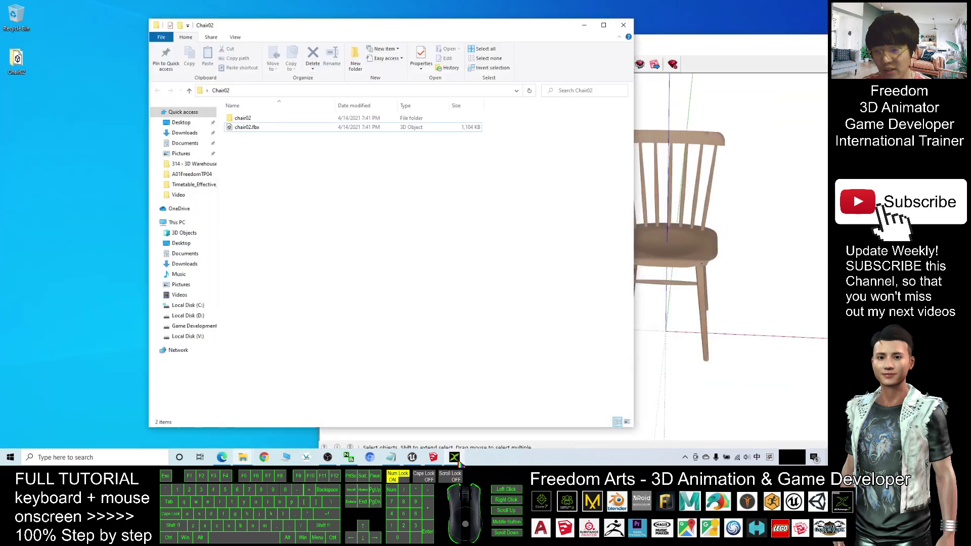
left_click(455, 458)
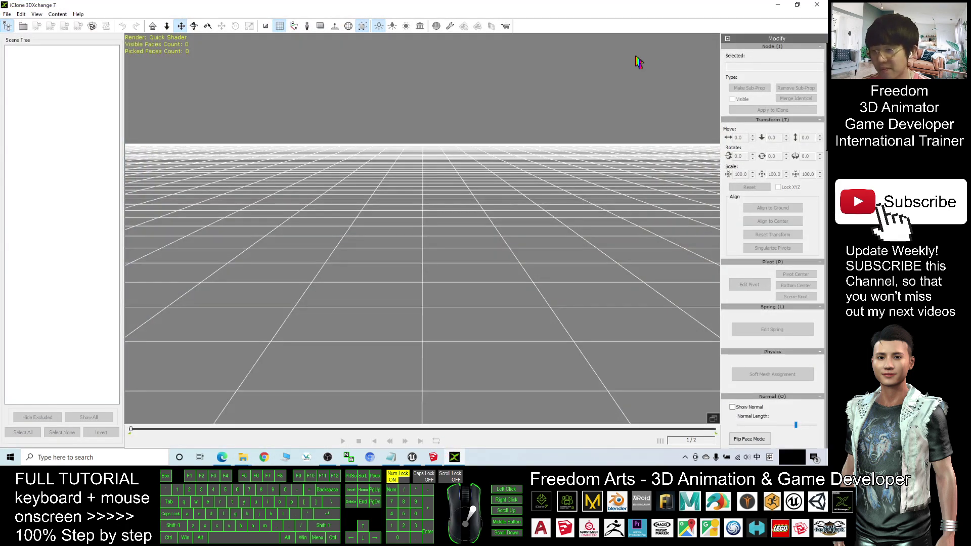
left_click(778, 4)
left_click(587, 28)
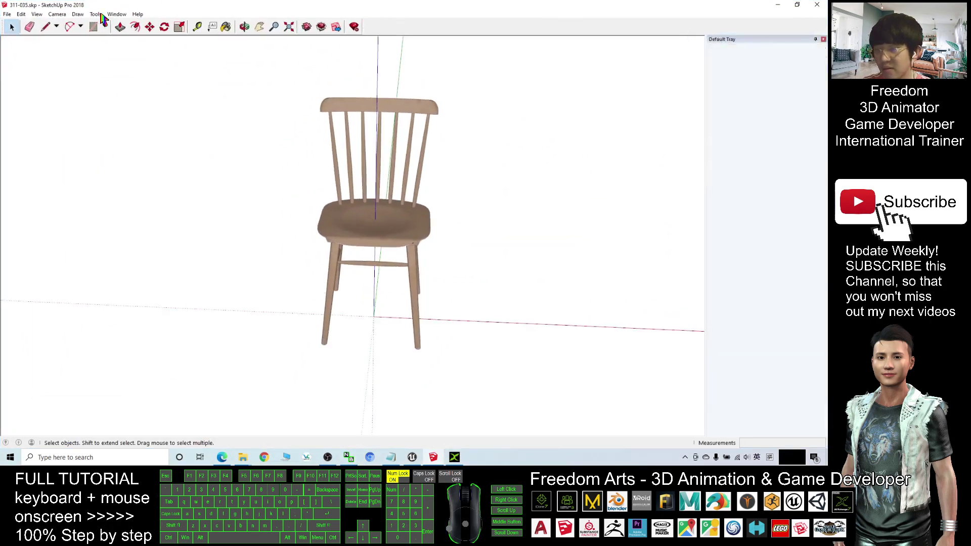
left_click(817, 5)
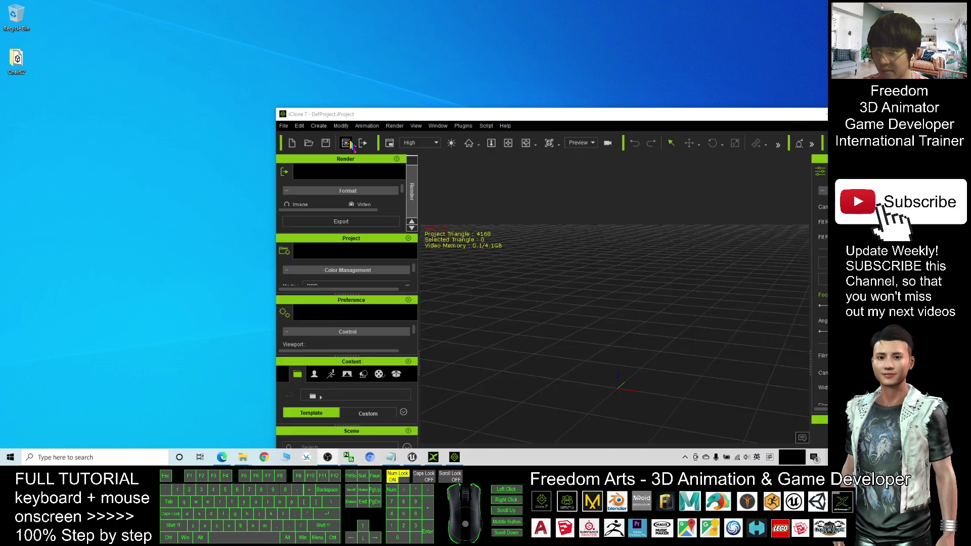
Step: Maximise iClone 7 and briefly bring notes.txt in front of it
left_click(527, 115)
double_click(527, 115)
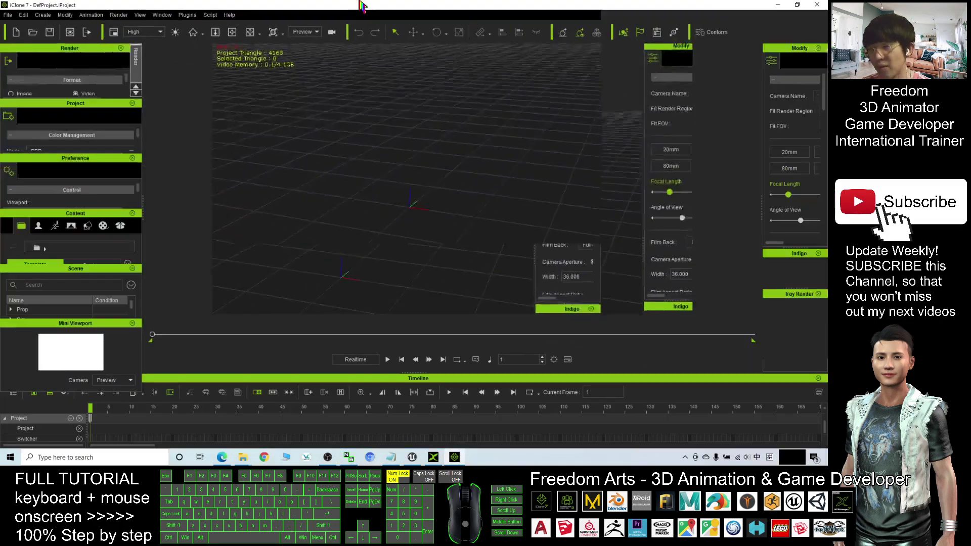
left_click(392, 458)
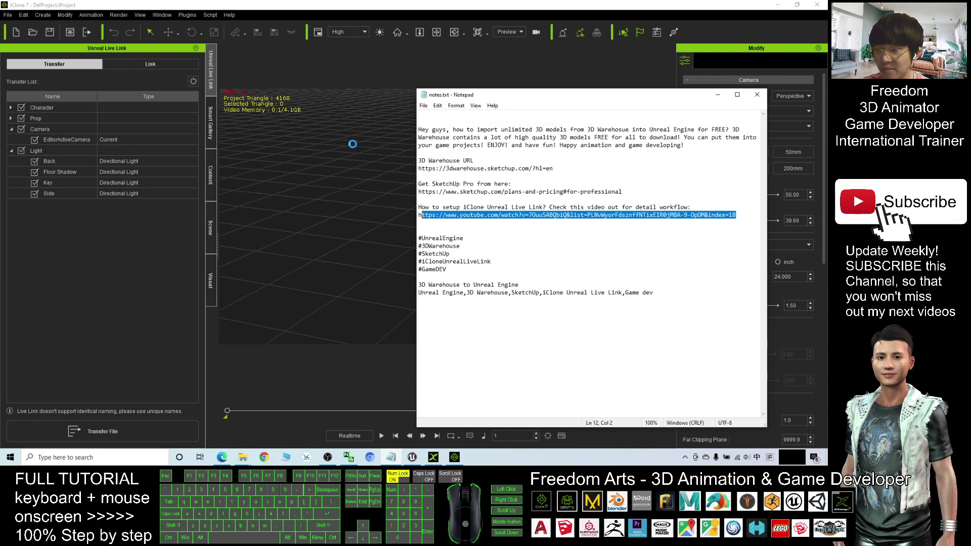
left_click(398, 155)
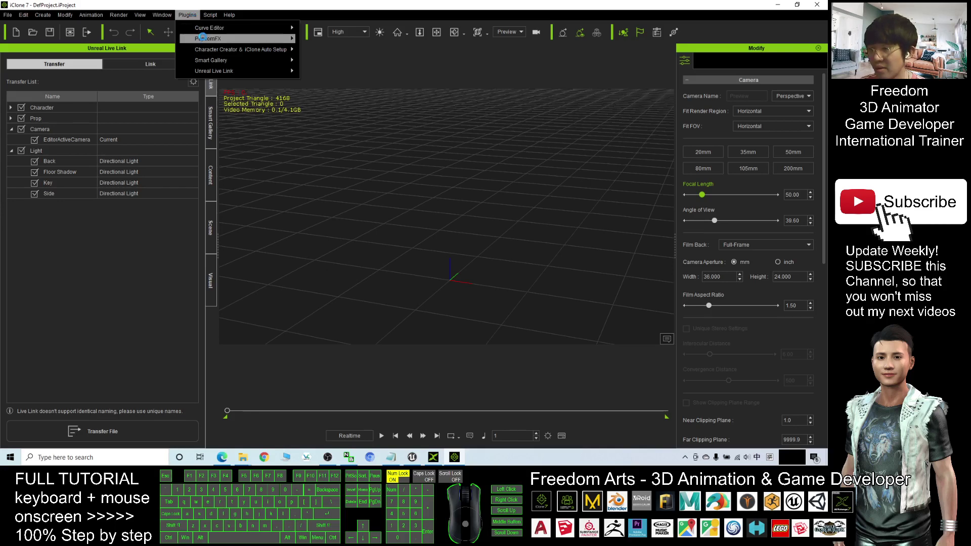
Step: Open the Unreal Live Link panel and uncheck every transfer item, including Character
left_click(212, 71)
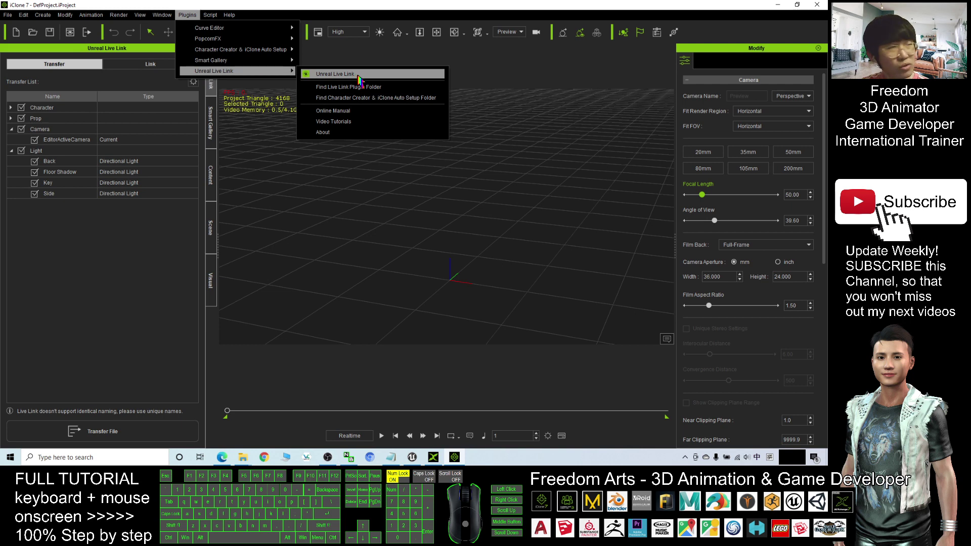
left_click(219, 76)
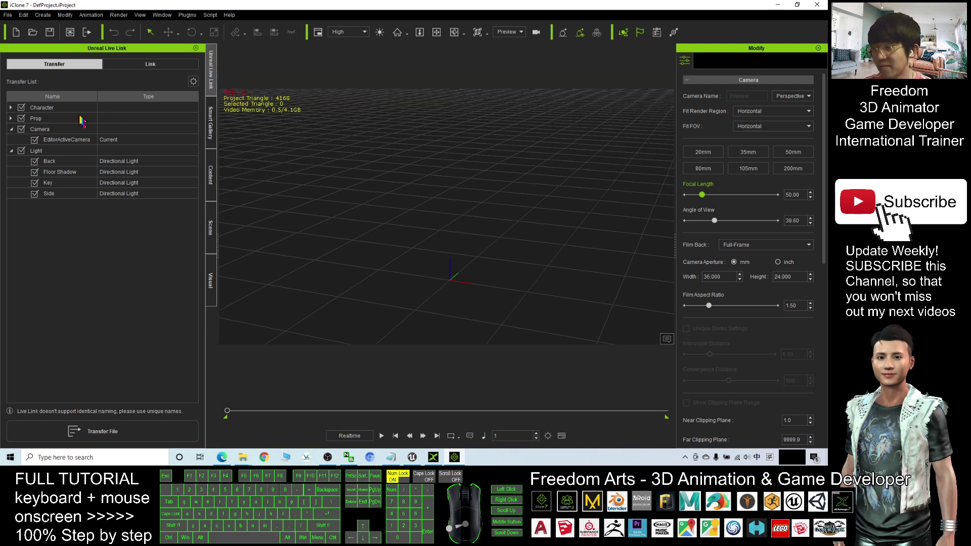
left_click(11, 120)
left_click(11, 119)
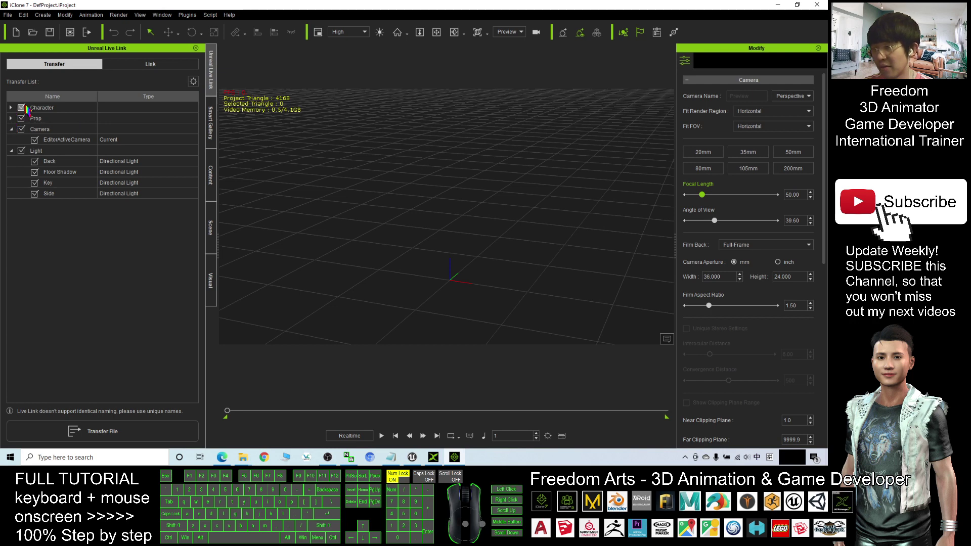
left_click(21, 108)
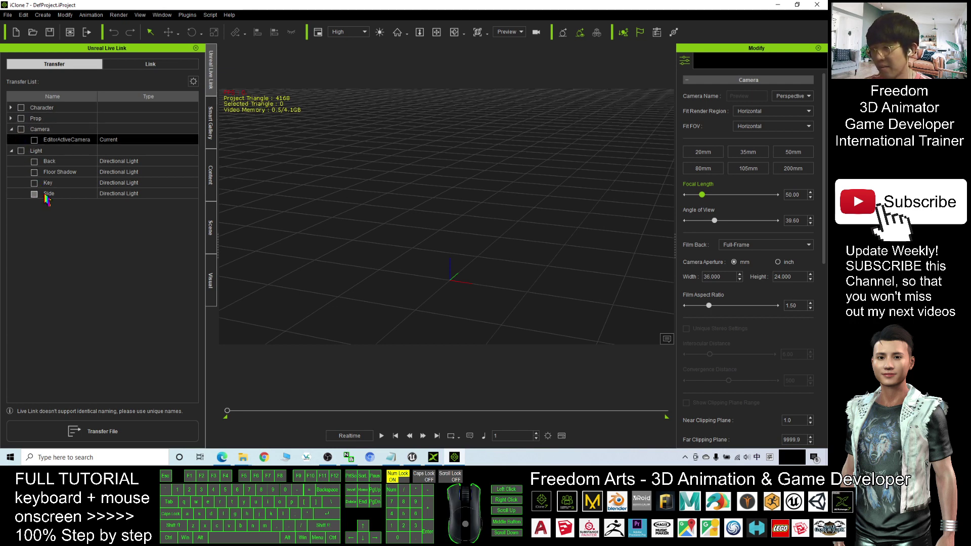
left_click(361, 6)
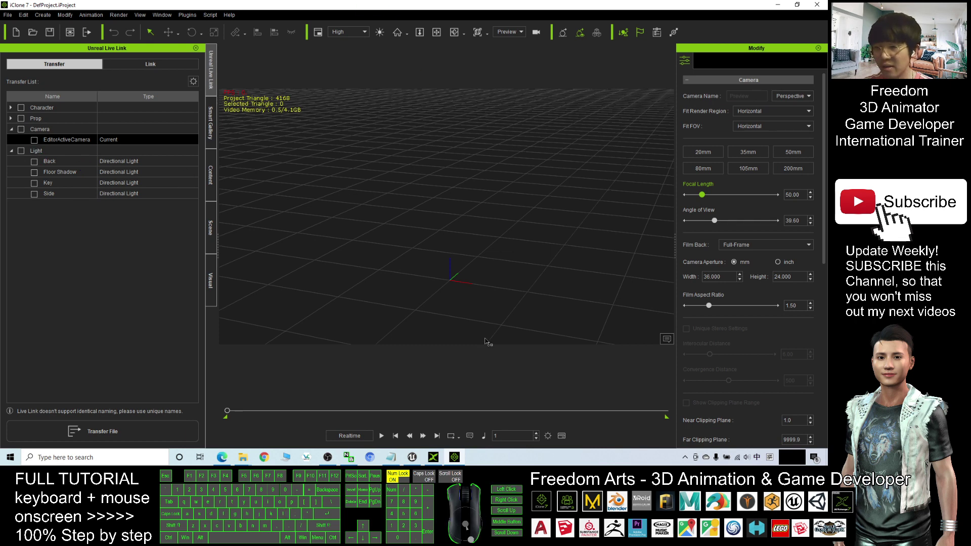
left_click(433, 457)
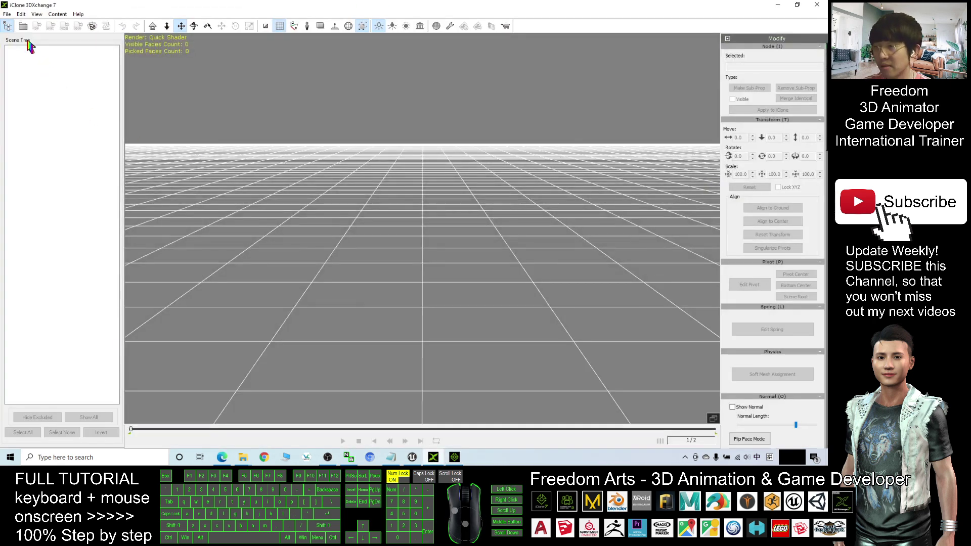
Step: Drag chair02.fbx from the Chair02 folder into 3DXchange, accept the FBX import, and maximise
left_click_drag(640, 5, 438, 58)
left_click(777, 5)
double_click(18, 63)
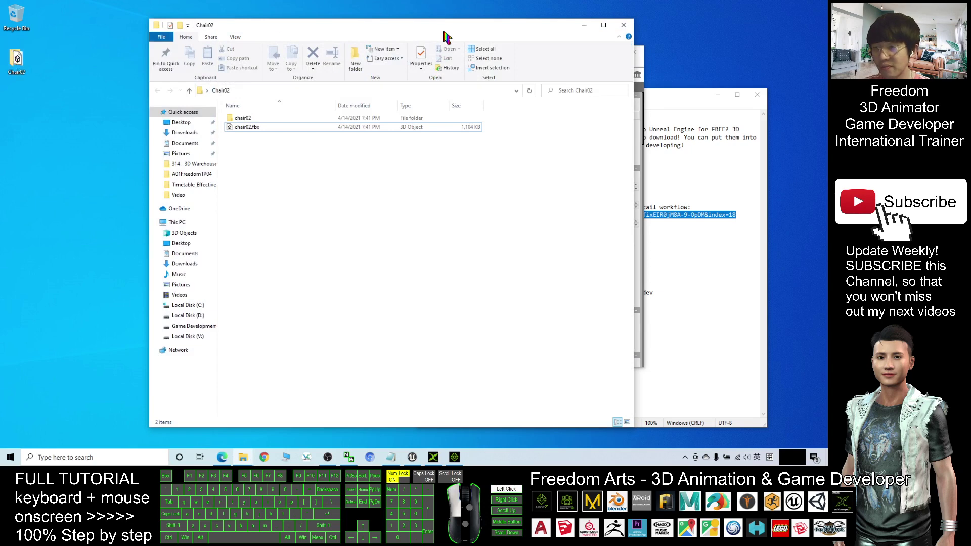
left_click_drag(446, 37, 477, 235)
left_click_drag(279, 325, 440, 202)
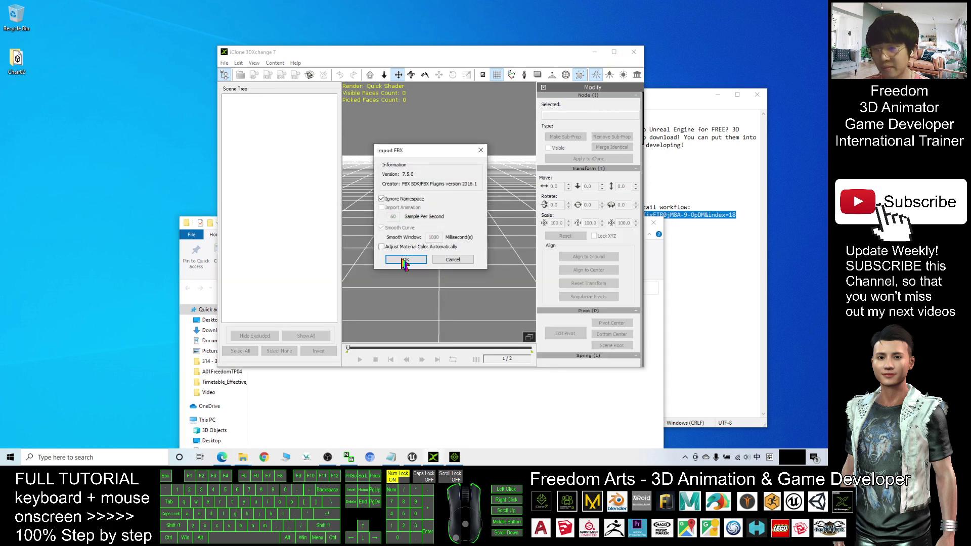
left_click(407, 260)
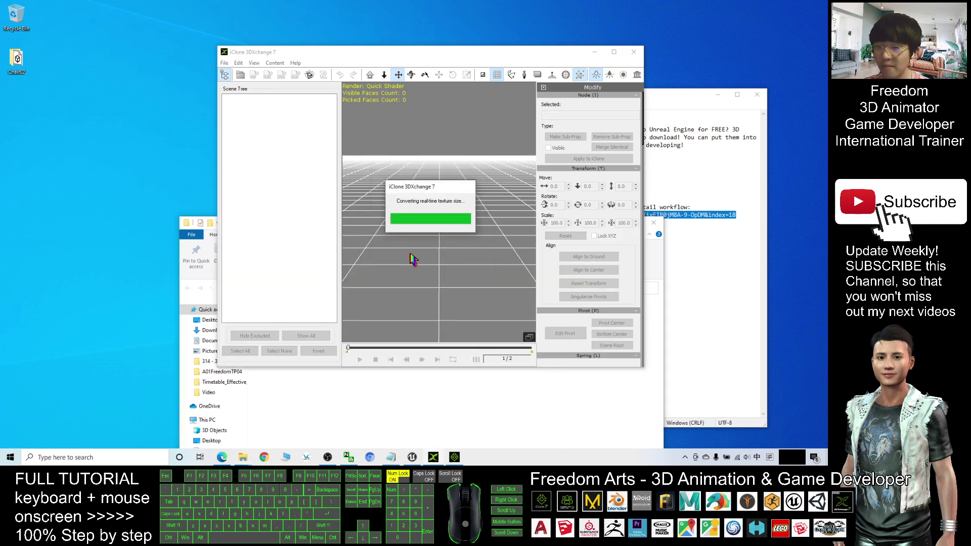
left_click(614, 51)
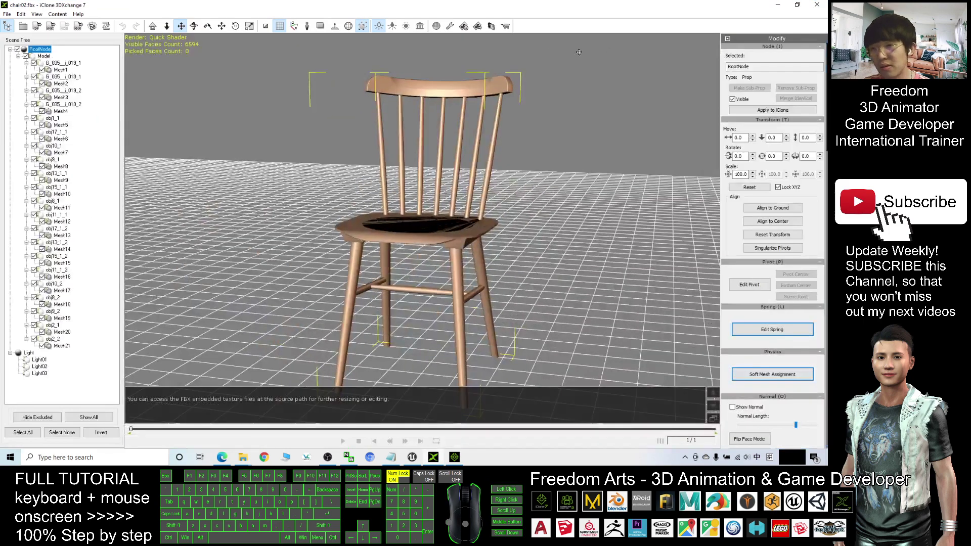
Step: Show the human reference figure and scale the chair down to about 35 with the gizmo
left_click(308, 27)
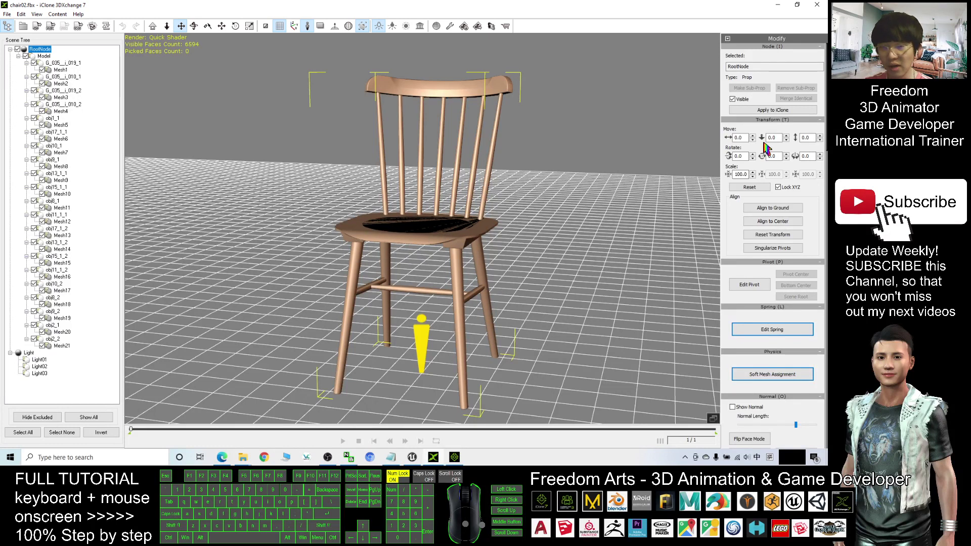
key("e")
key("r")
key("shift")
key("t")
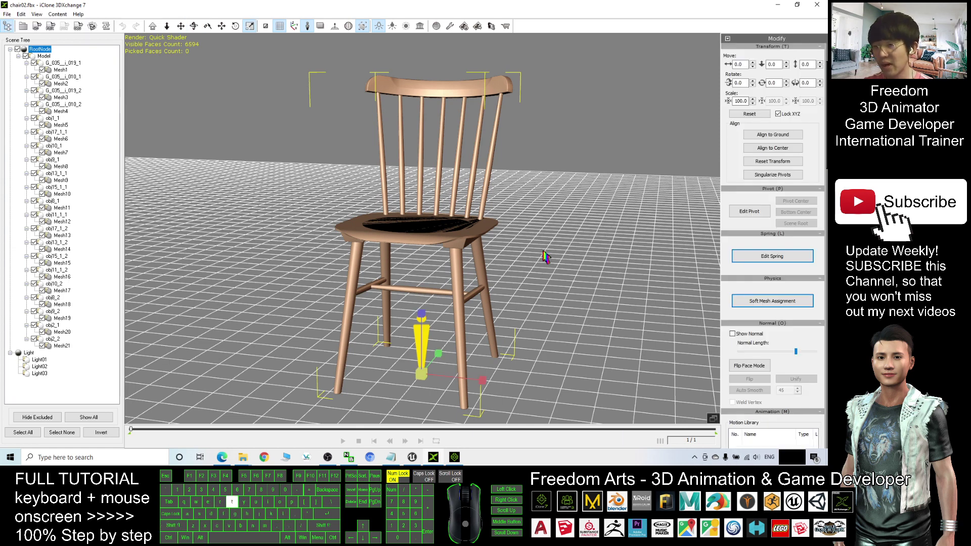
key("r")
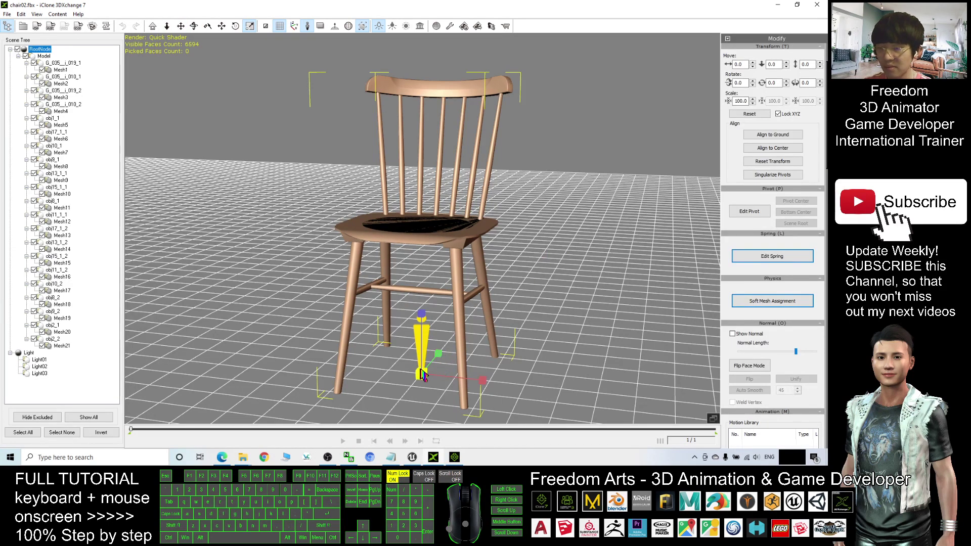
left_click_drag(433, 374, 432, 386)
key("f")
left_click_drag(591, 261, 470, 314)
Step: Try smaller chair scales of 14 and 13, then enter scale values 10 and 13
key("e")
key("r")
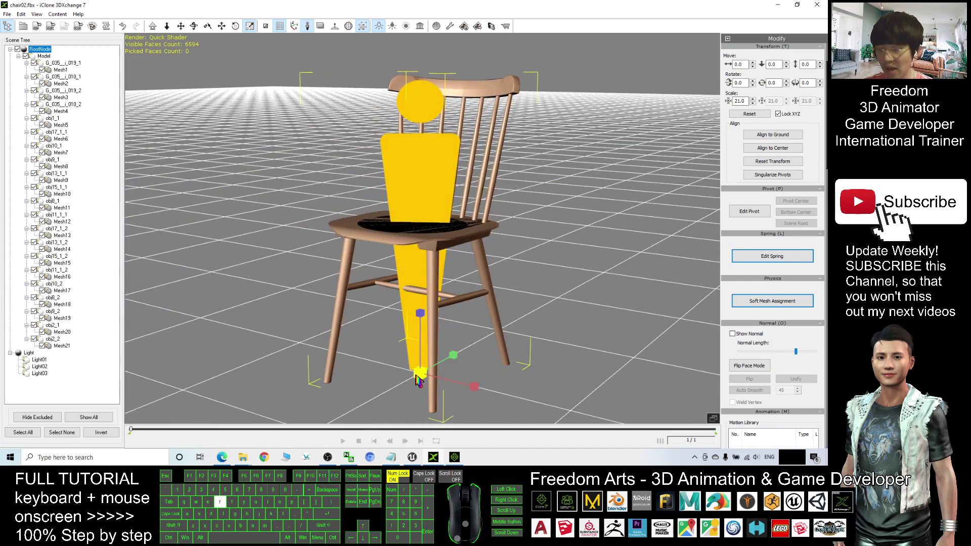
left_click_drag(420, 375, 402, 409)
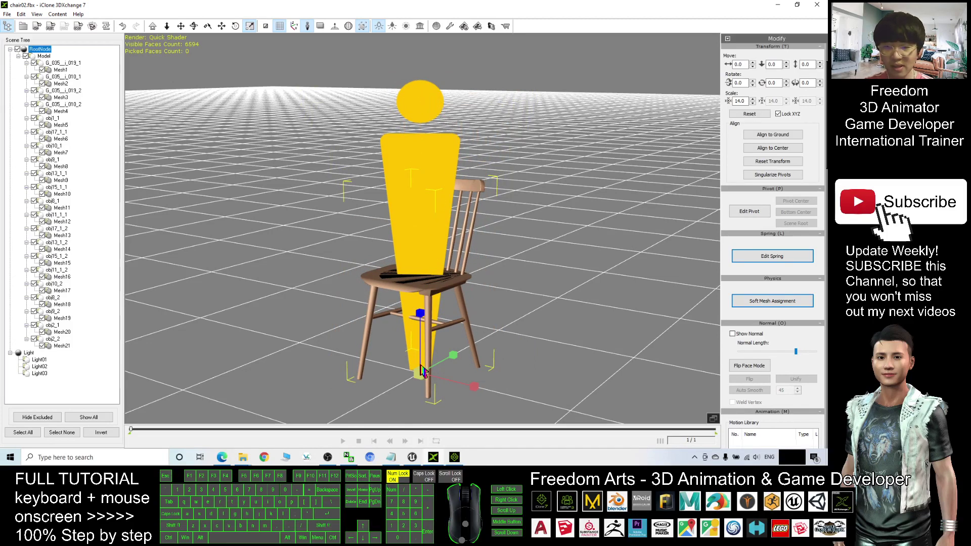
left_click_drag(420, 375, 420, 377)
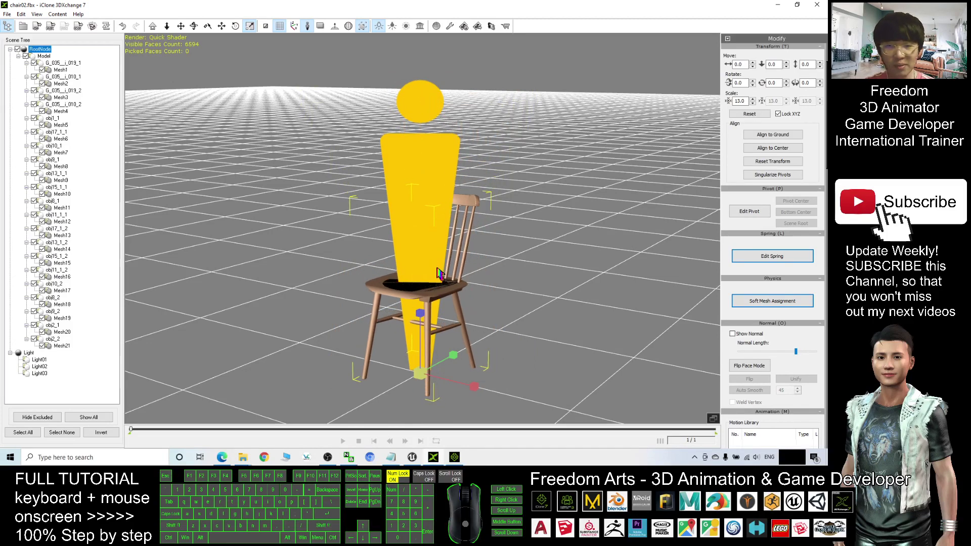
double_click(747, 100)
type("10")
key("Return")
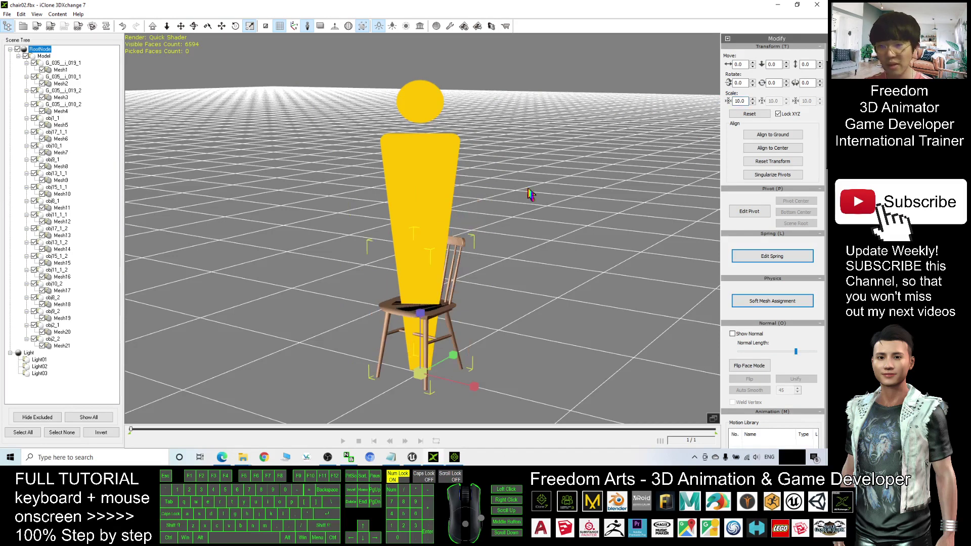
double_click(740, 101)
type("13")
key("Return")
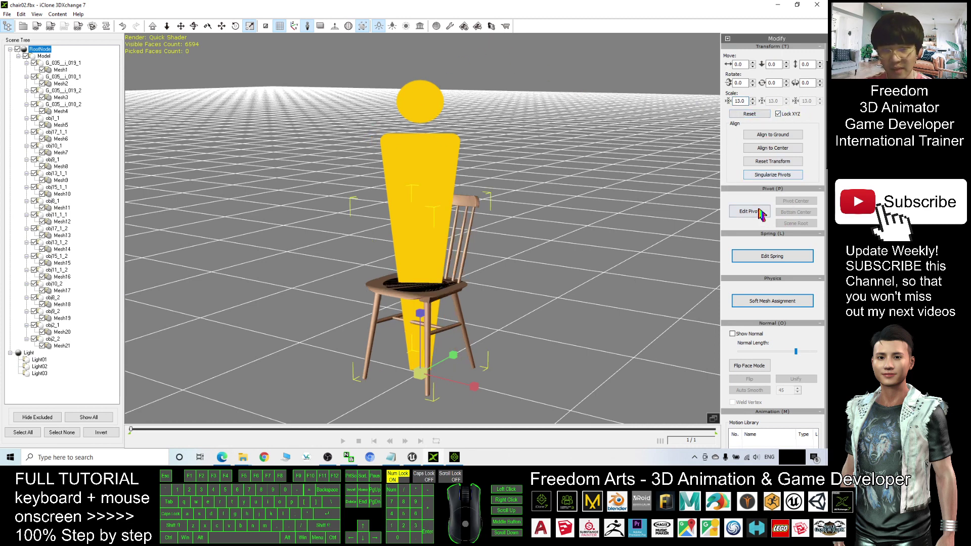
Step: Reset the chair's transform to scale 100, centre it and align it to the ground
left_click(769, 161)
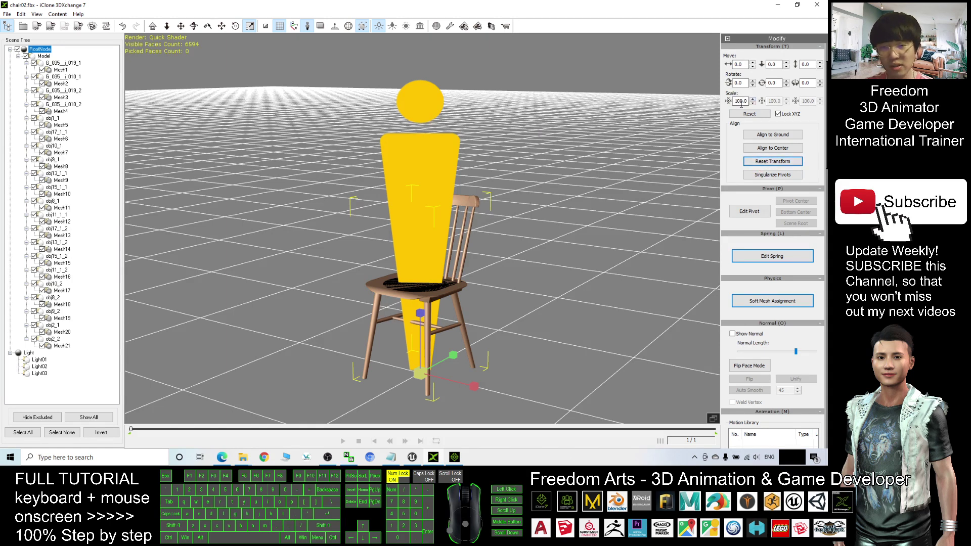
left_click(769, 147)
left_click(766, 134)
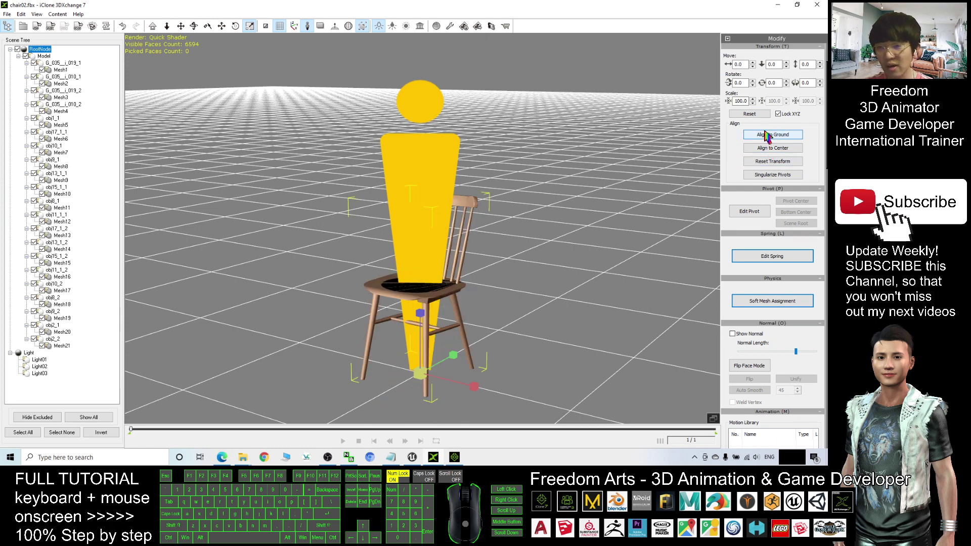
left_click_drag(563, 238, 474, 102)
left_click_drag(475, 5, 613, 83)
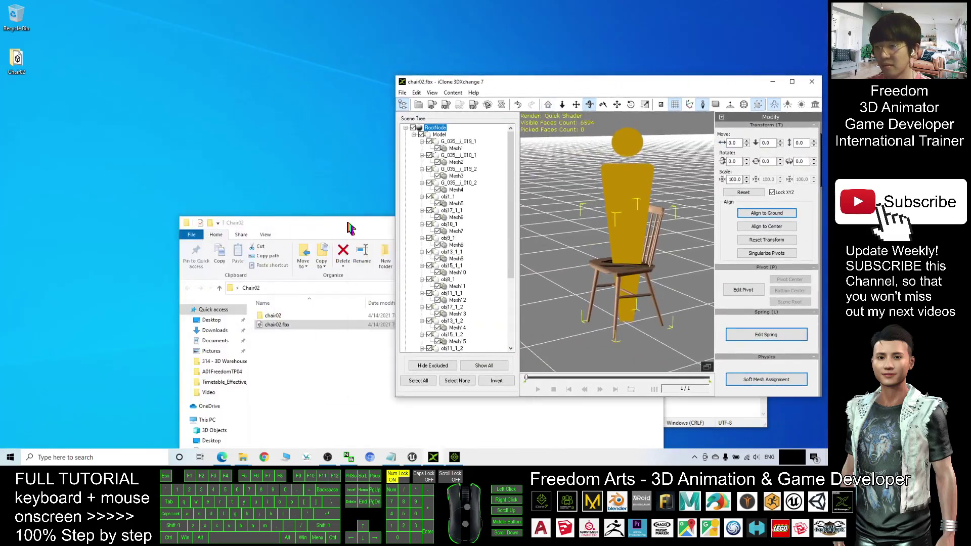
left_click(350, 227)
left_click_drag(349, 227, 268, 83)
left_click_drag(649, 89, 493, 10)
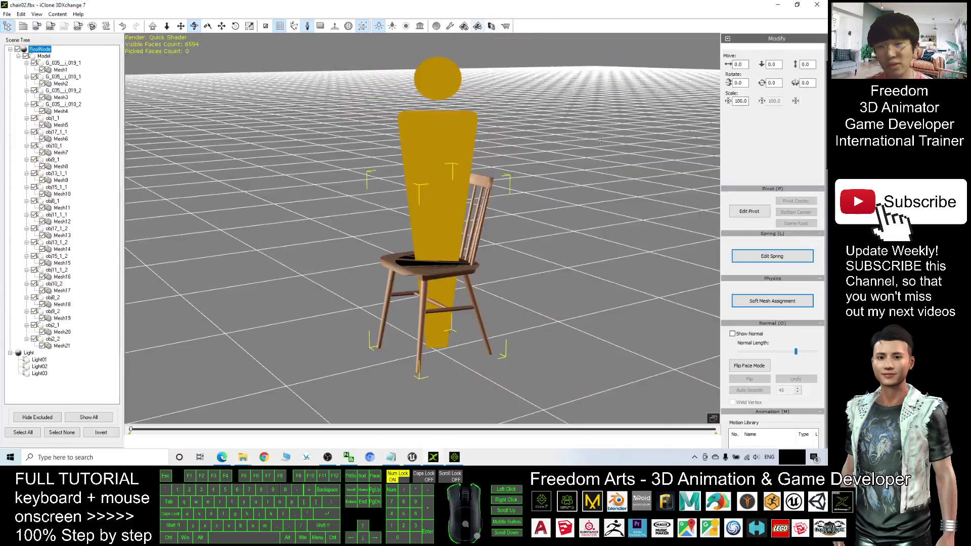
Step: Send the chair from 3DXchange into iClone 7 with Apply to iClone
left_click(459, 459)
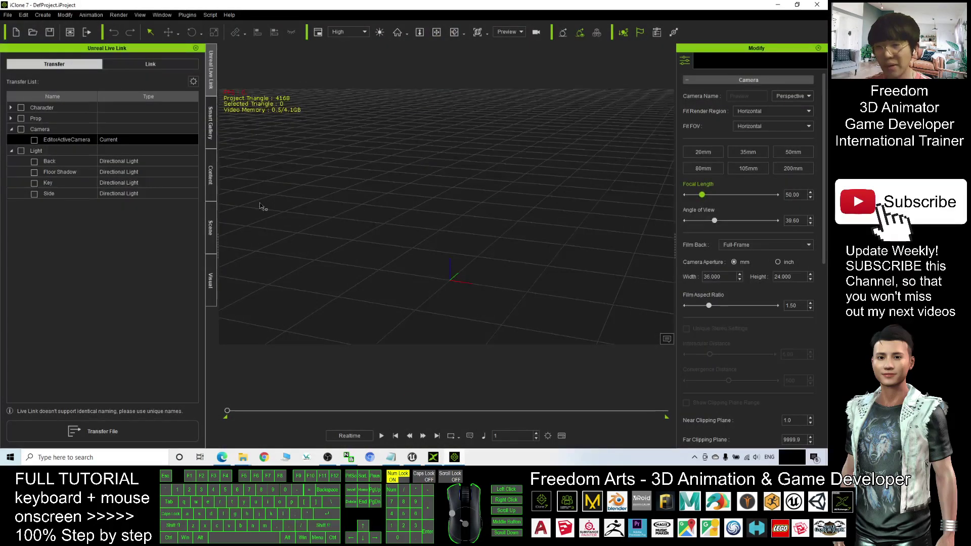
left_click(433, 457)
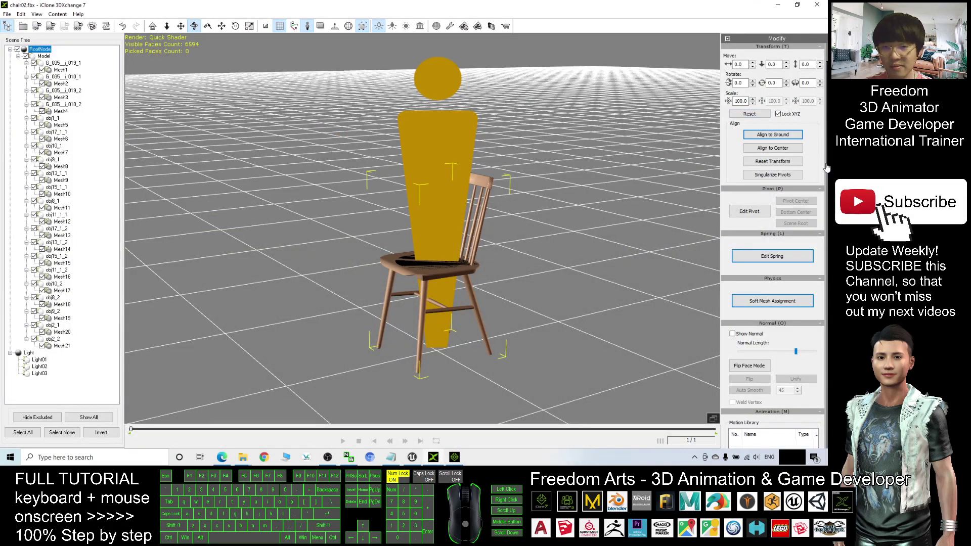
scroll(826, 168, "up", 2)
left_click(784, 111)
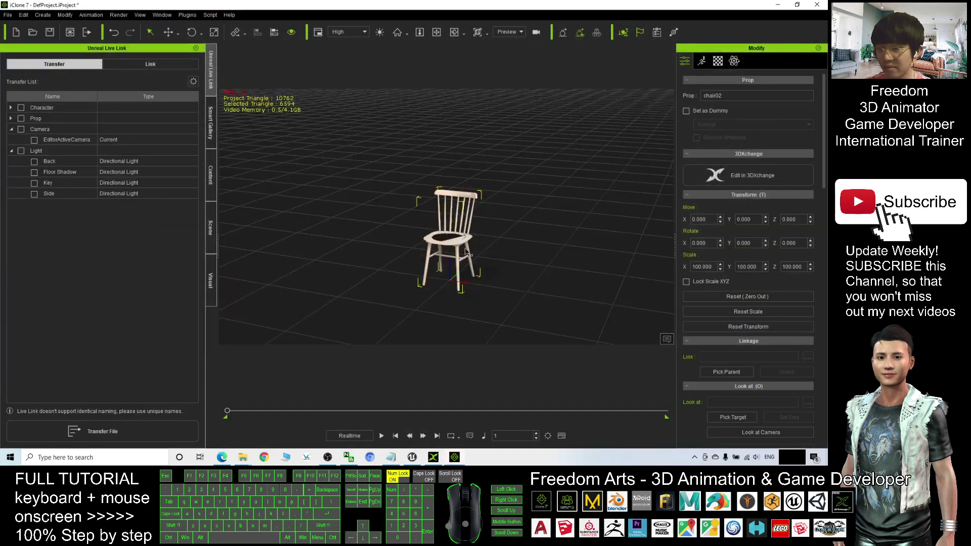
scroll(455, 244, "down", 3)
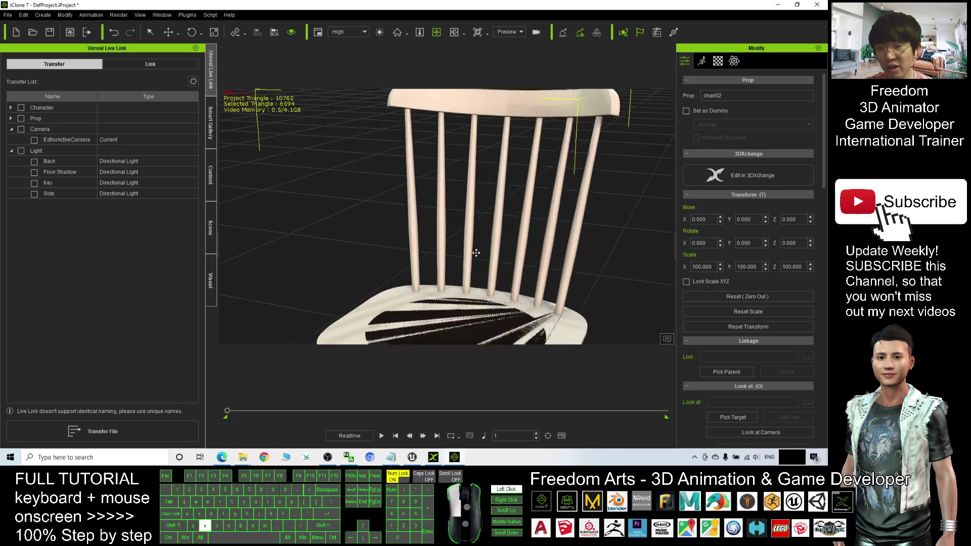
scroll(429, 231, "down", 5)
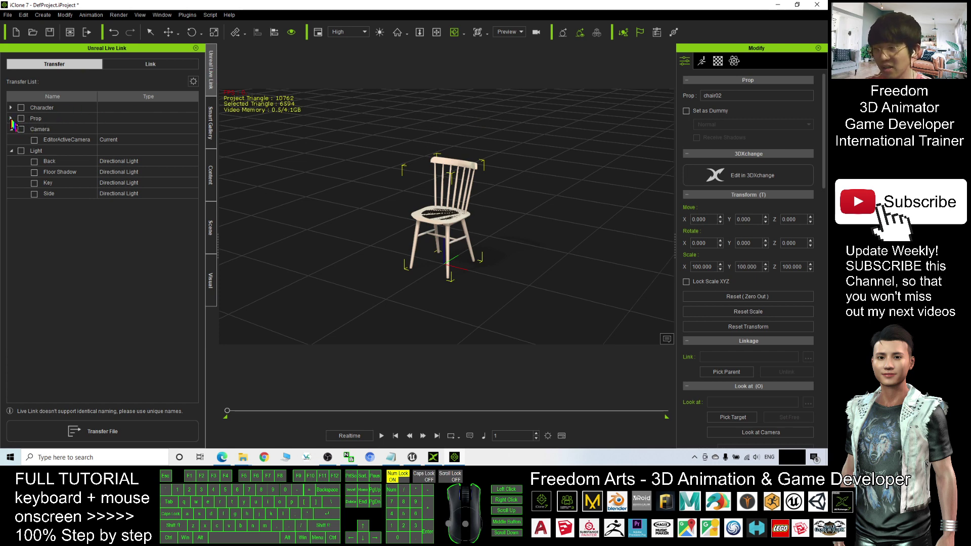
Step: Expand Prop in the Unreal Live Link transfer list and check chair02 for transfer
left_click(11, 119)
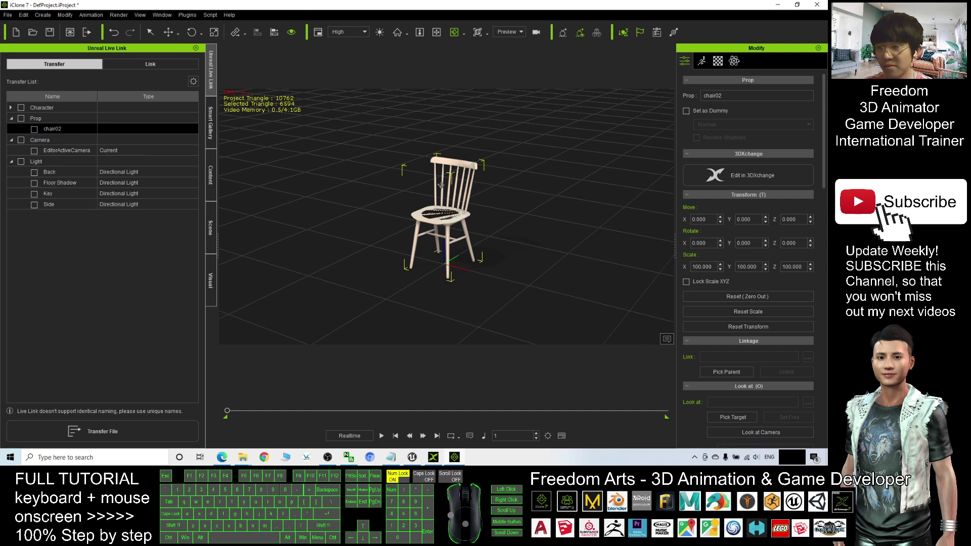
left_click(34, 129)
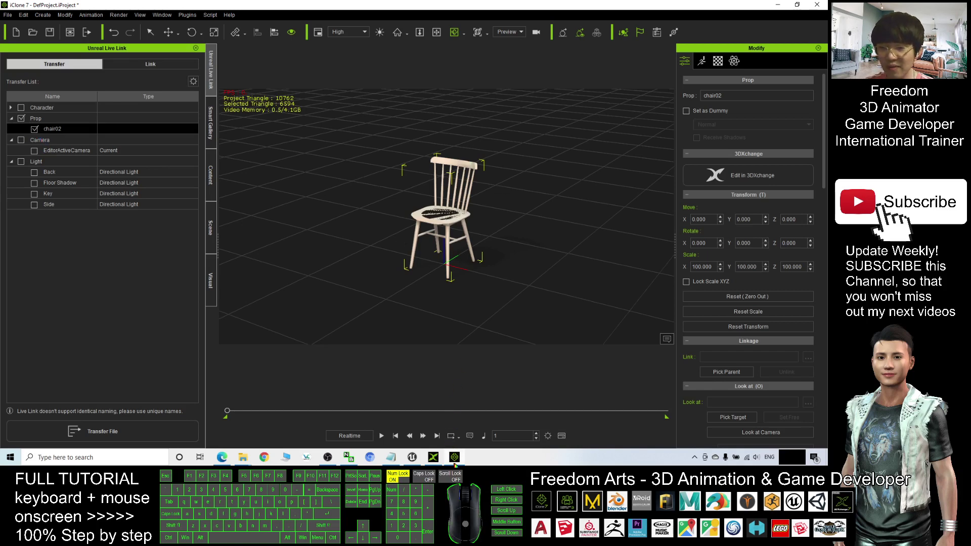
left_click(438, 462)
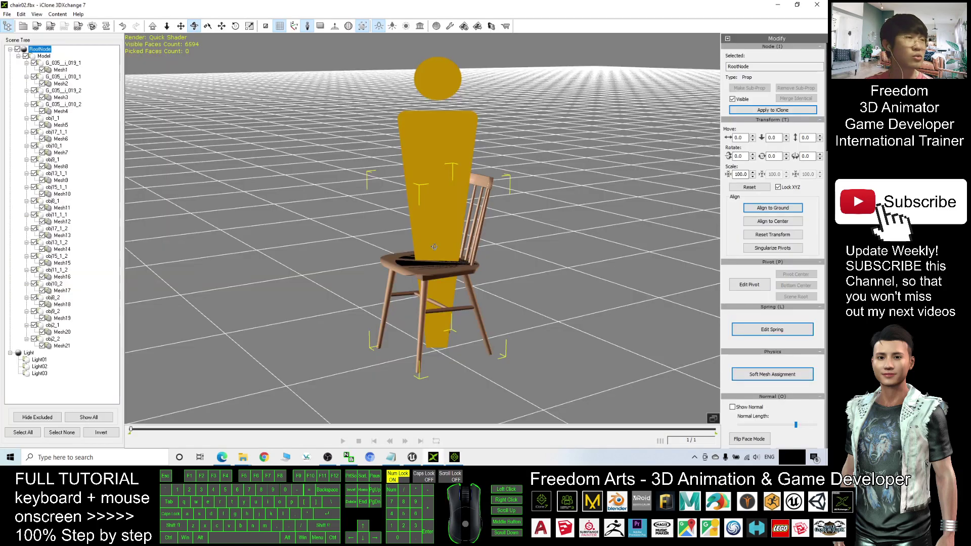
left_click(778, 5)
scroll(450, 224, "up", 5)
scroll(450, 223, "down", 5)
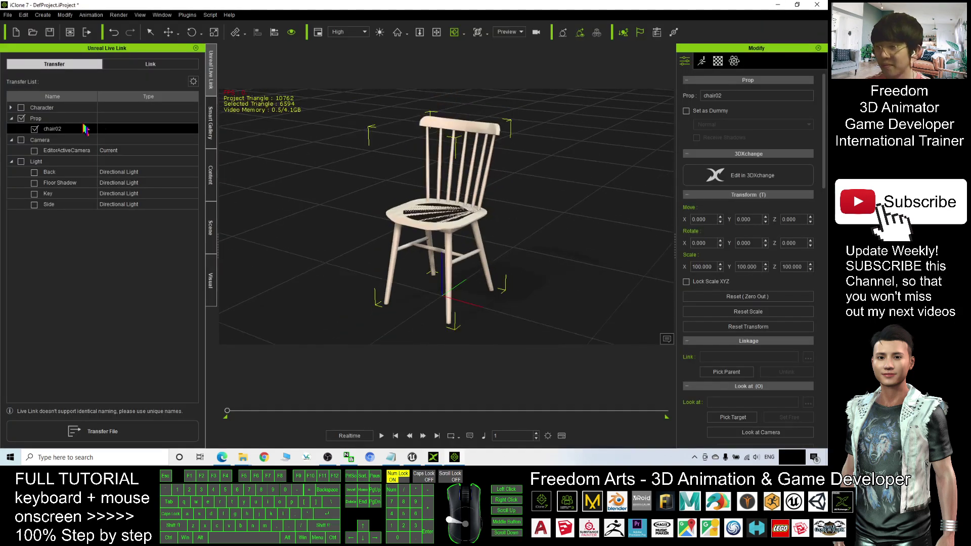
left_click(34, 130)
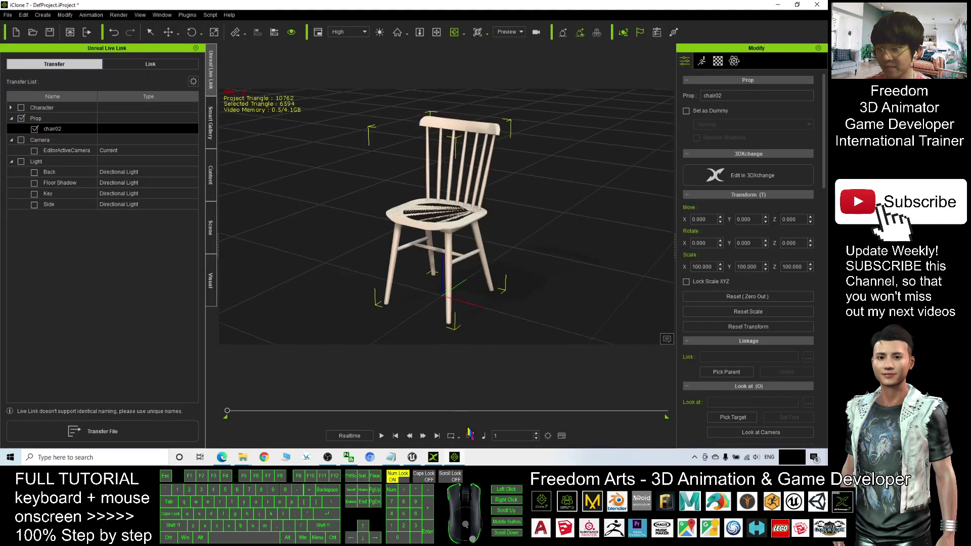
left_click(413, 457)
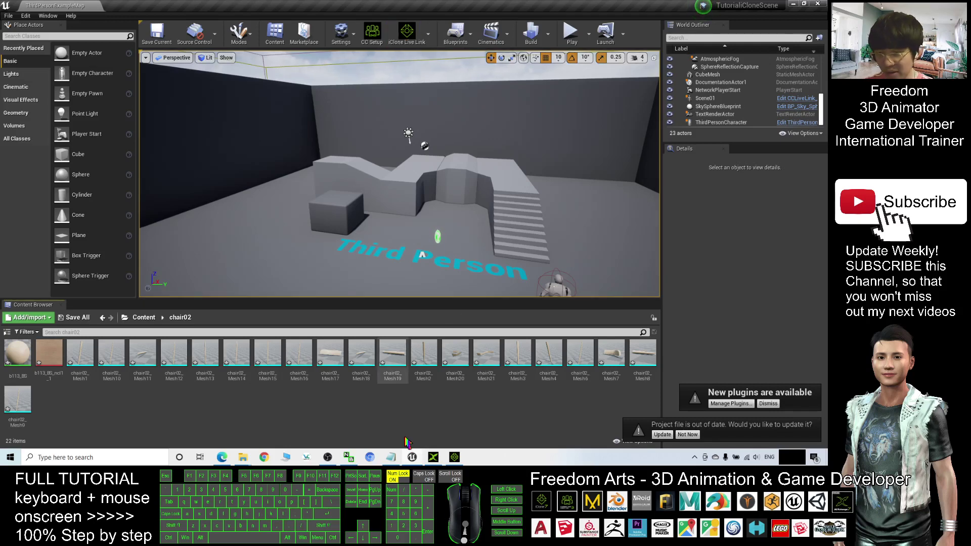
Step: Highlight the iClone Live Link setup line and YouTube URL in notes.txt, then restore the Unreal window
mouse_move(397, 462)
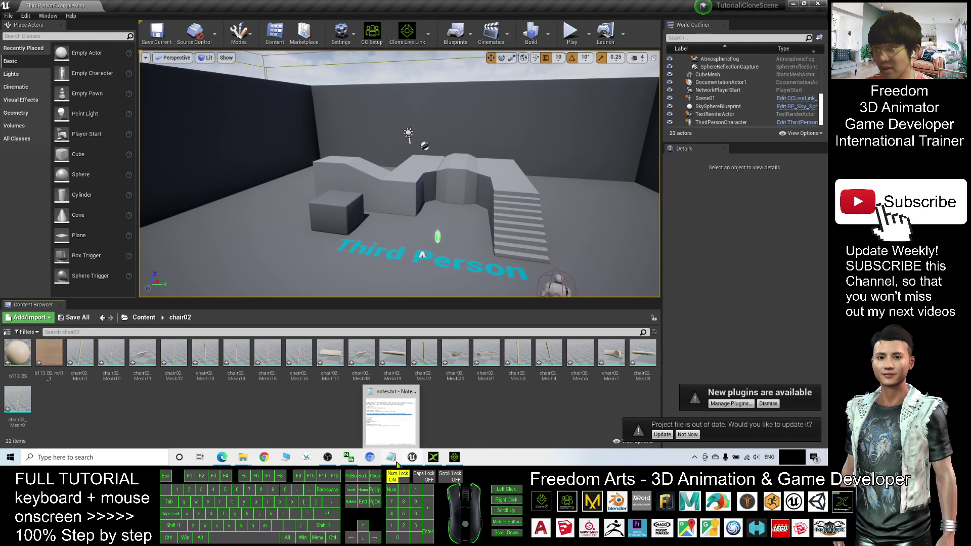
left_click(396, 463)
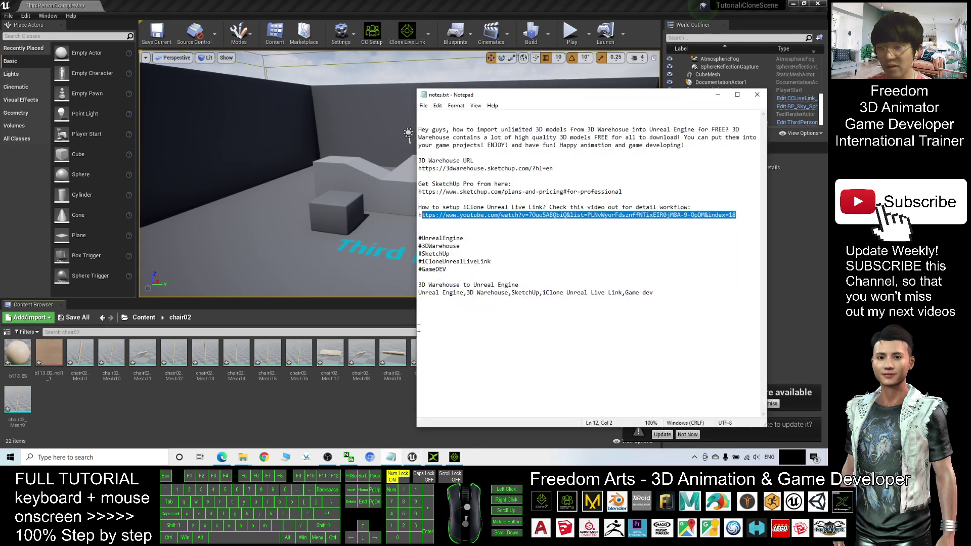
key("Down")
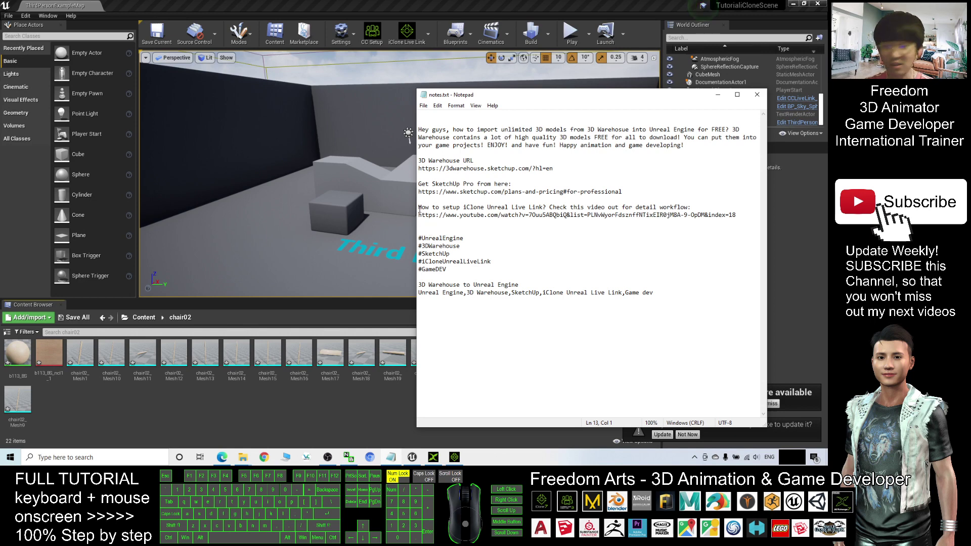
left_click_drag(420, 207, 738, 216)
left_click(726, 227)
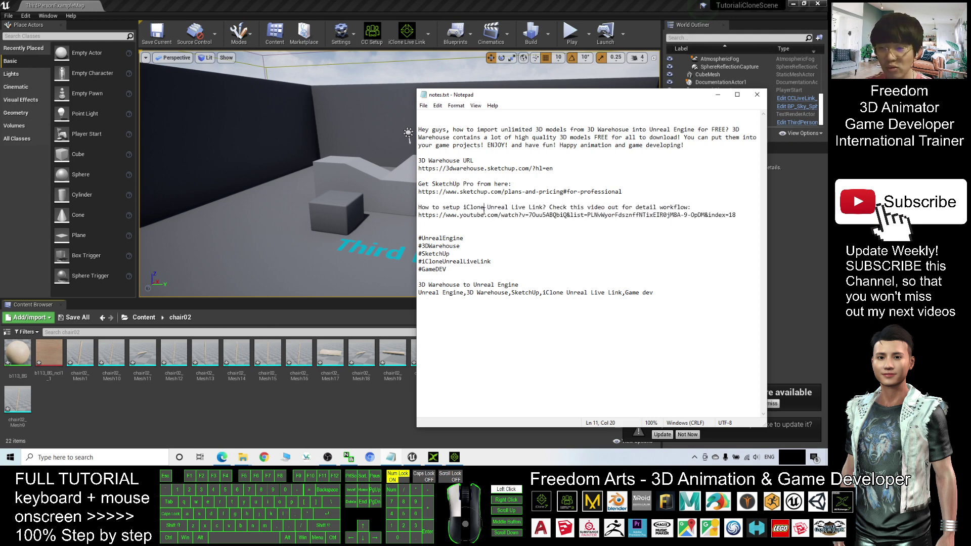
left_click_drag(444, 208, 738, 216)
left_click_drag(556, 6, 541, 146)
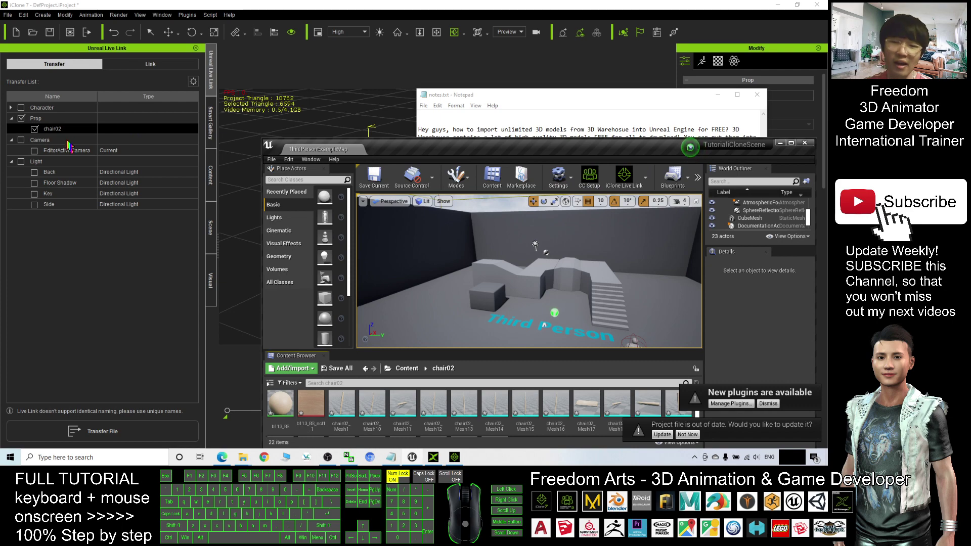
Step: Maximize the Unreal editor and return the Content Browser to the top-level Content folder
double_click(455, 146)
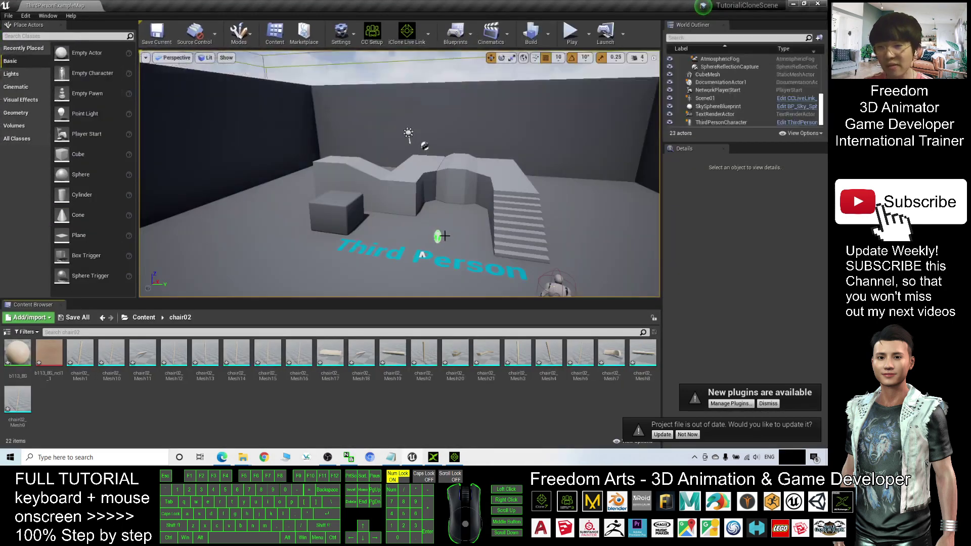
left_click(143, 317)
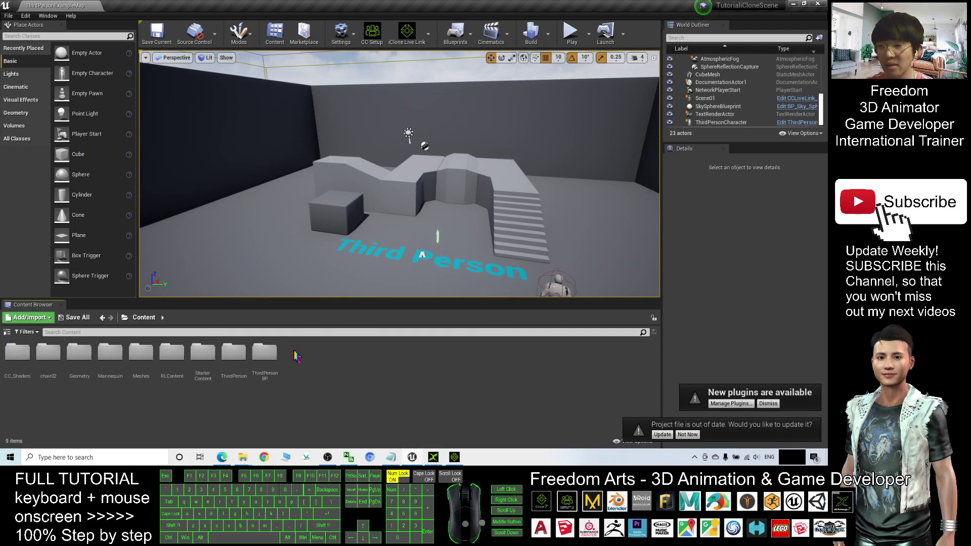
left_click_drag(476, 167, 480, 180)
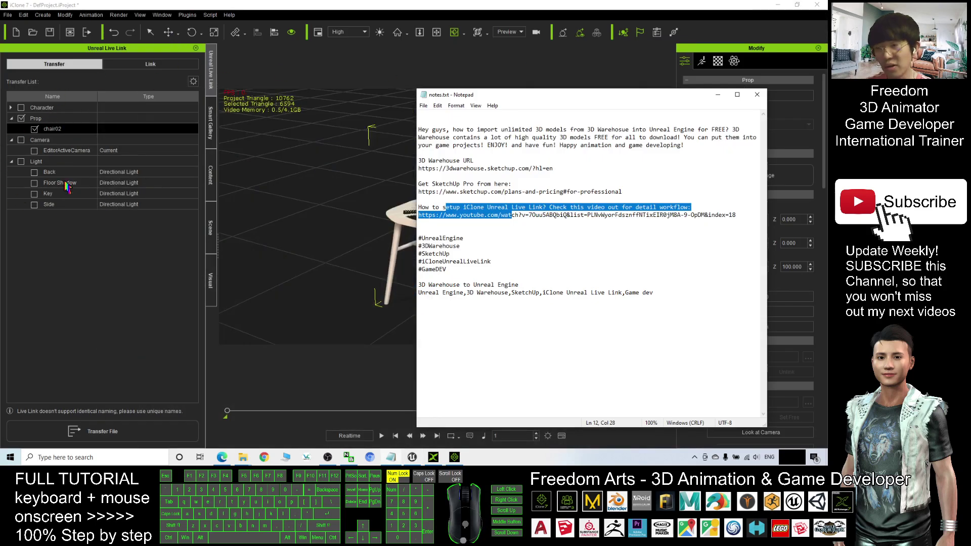
Step: Turn off Place Assets in Scene in the transfer settings and transfer chair02 to Unreal
left_click(194, 82)
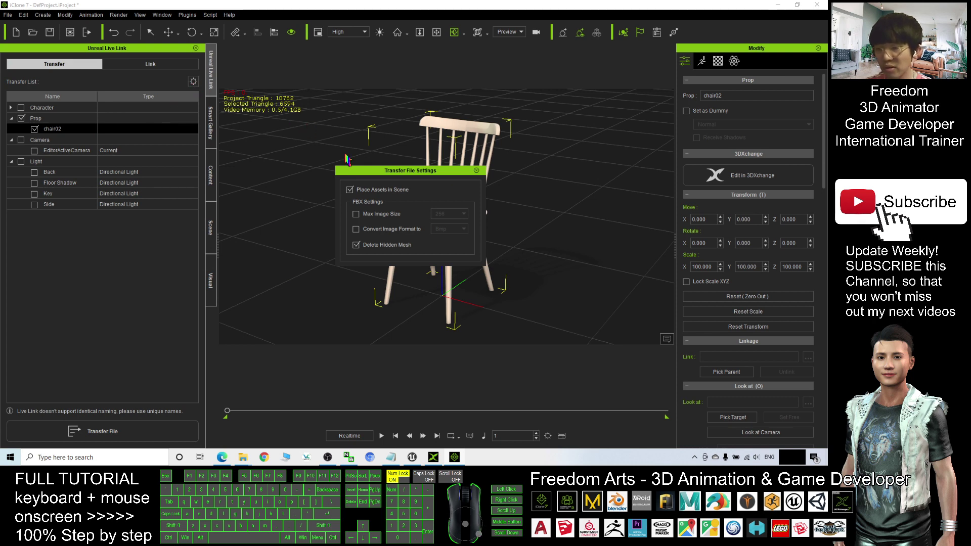
left_click(350, 190)
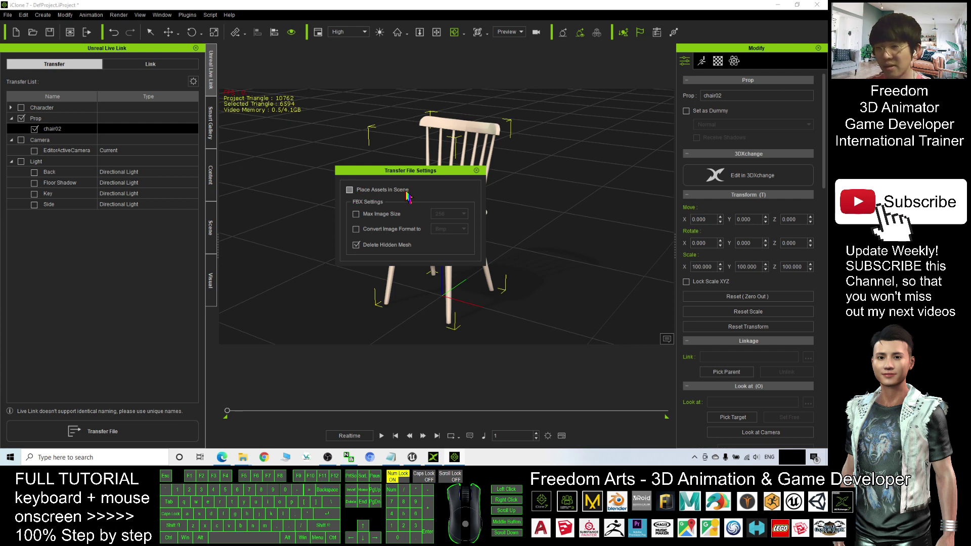
left_click(476, 171)
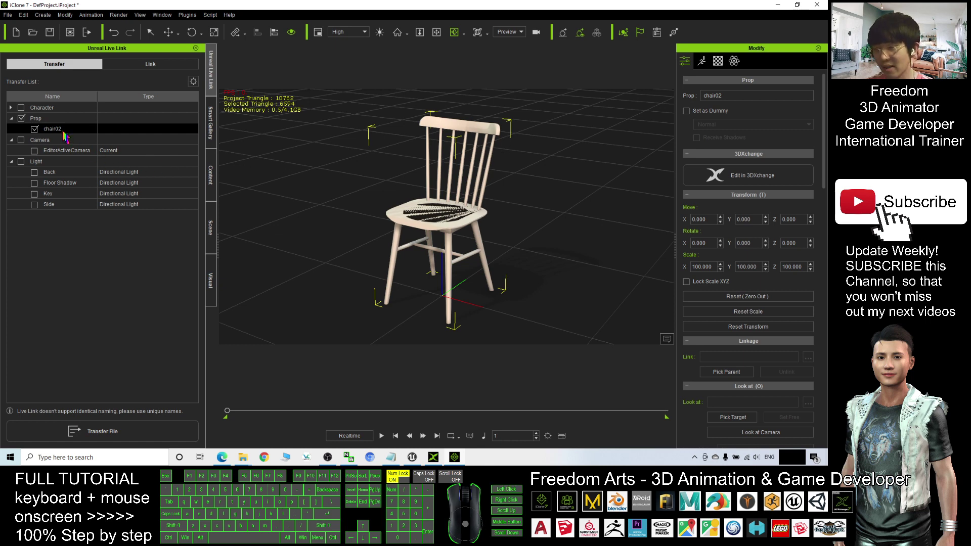
left_click(95, 433)
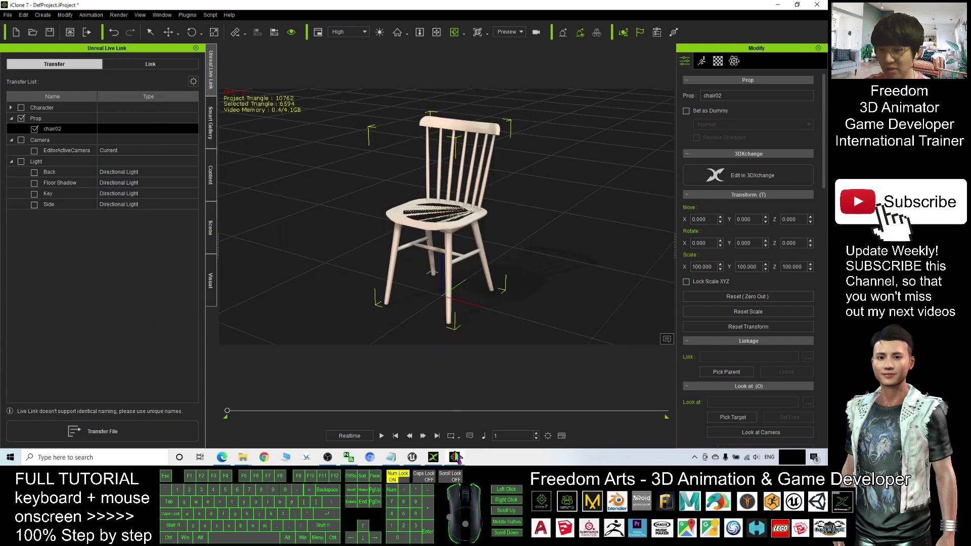
Step: Open the chair02 skeletal mesh from Content/RLContent/chair02 in its mesh editor
left_click(412, 458)
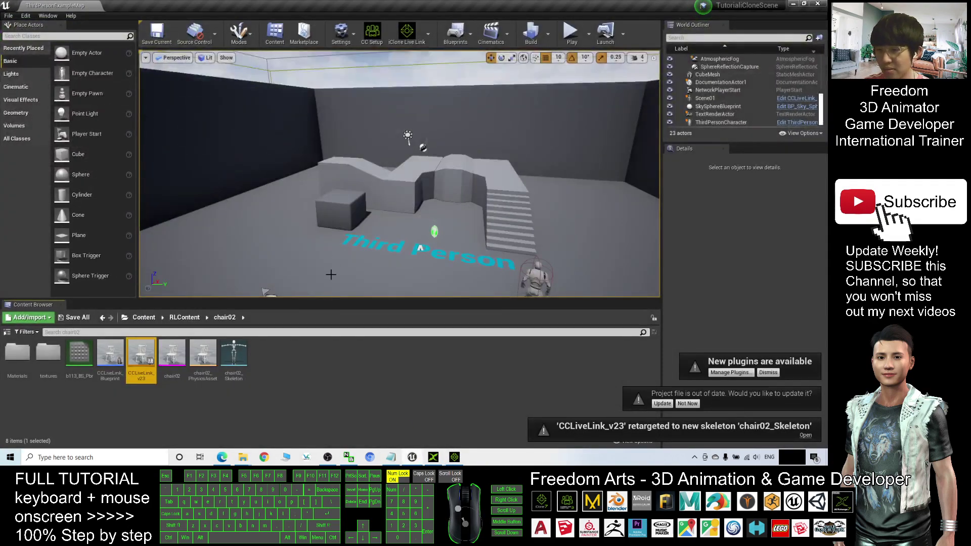
left_click(144, 320)
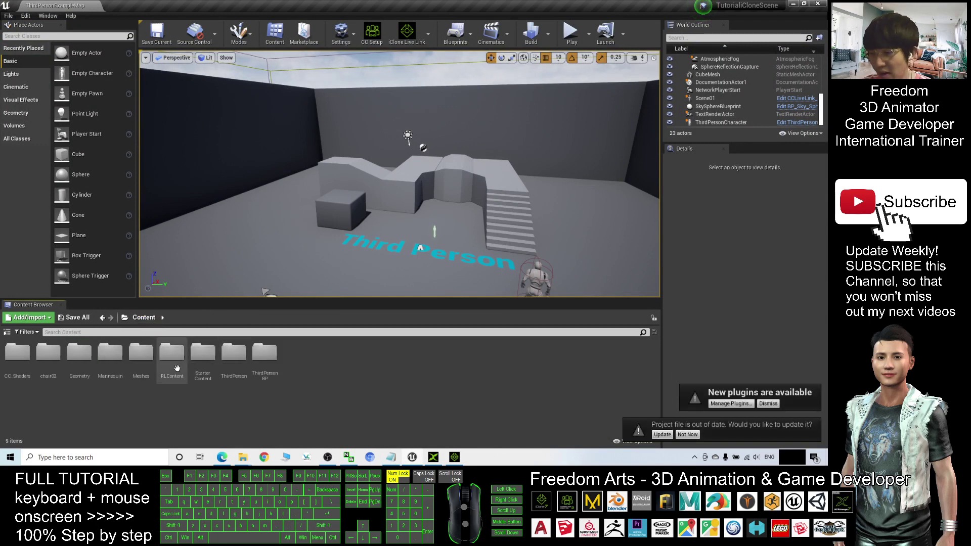
double_click(172, 354)
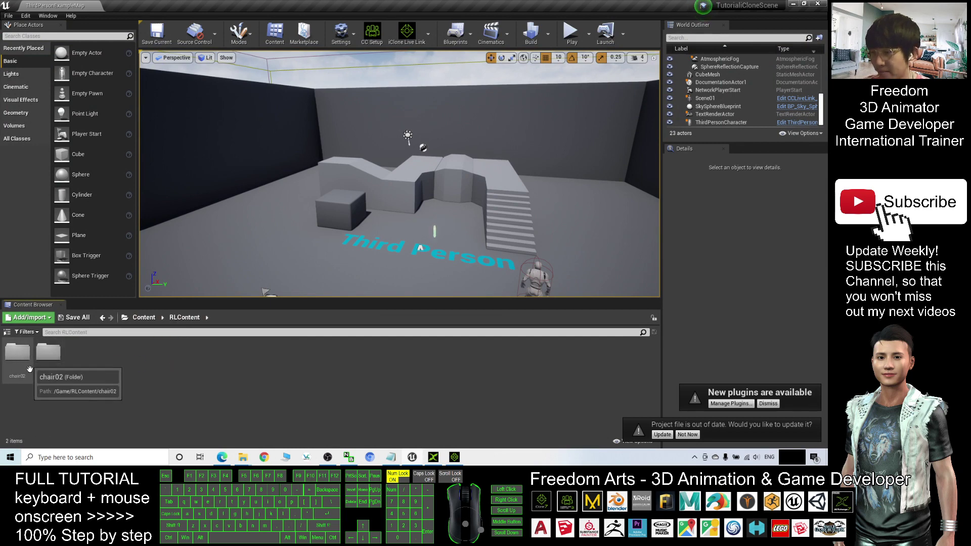
double_click(16, 355)
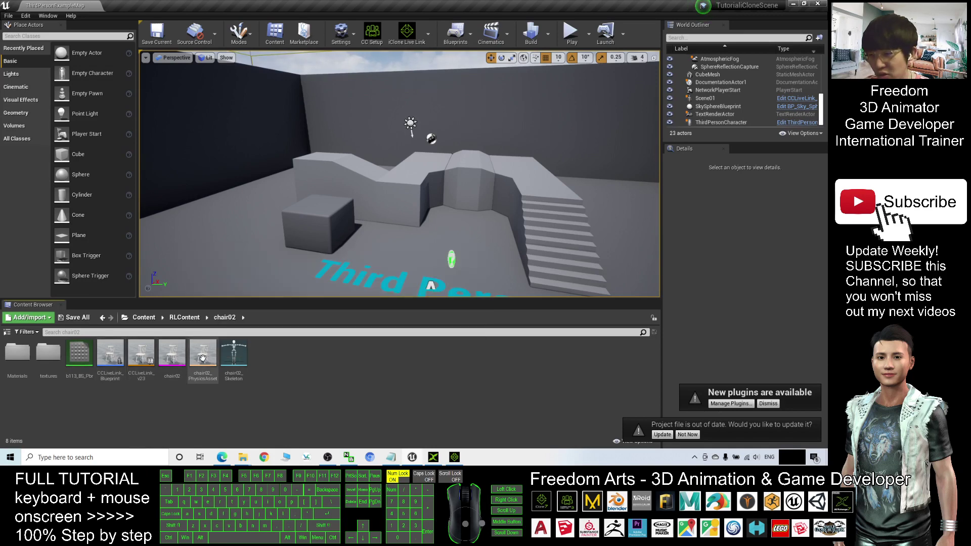
double_click(171, 356)
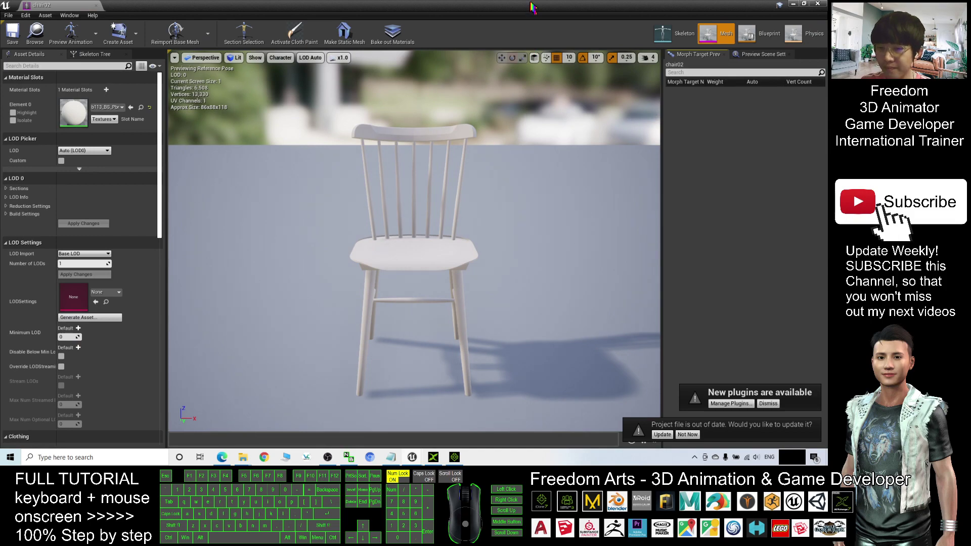
Step: Restore the chair02 editor window, orbit around the chair and select its mesh5 part
left_click_drag(533, 7, 242, 2)
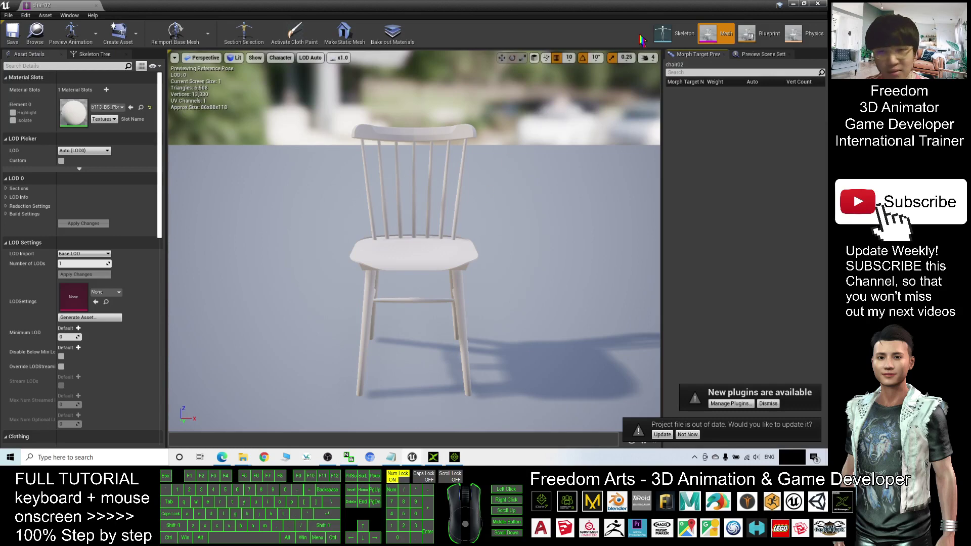
left_click_drag(542, 252, 464, 262)
left_click(459, 261)
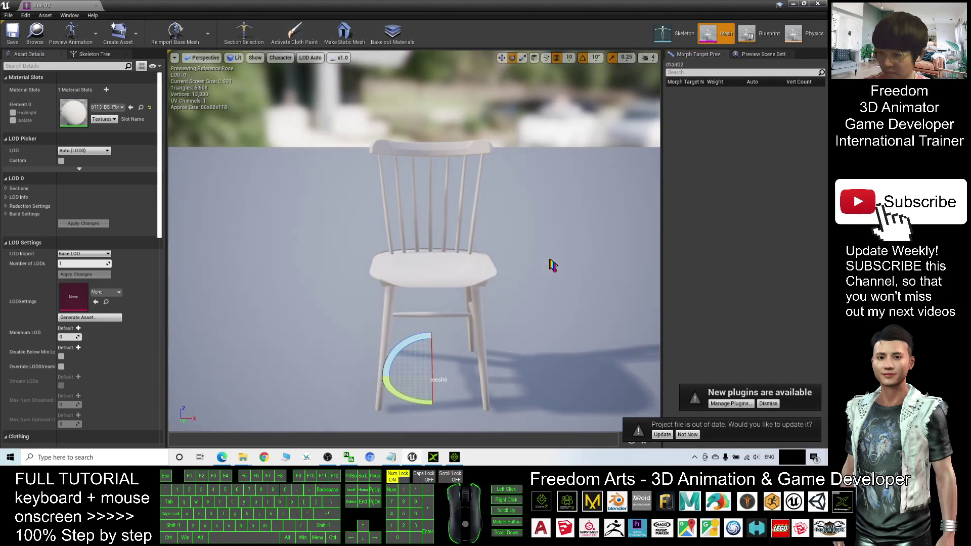
left_click(575, 249)
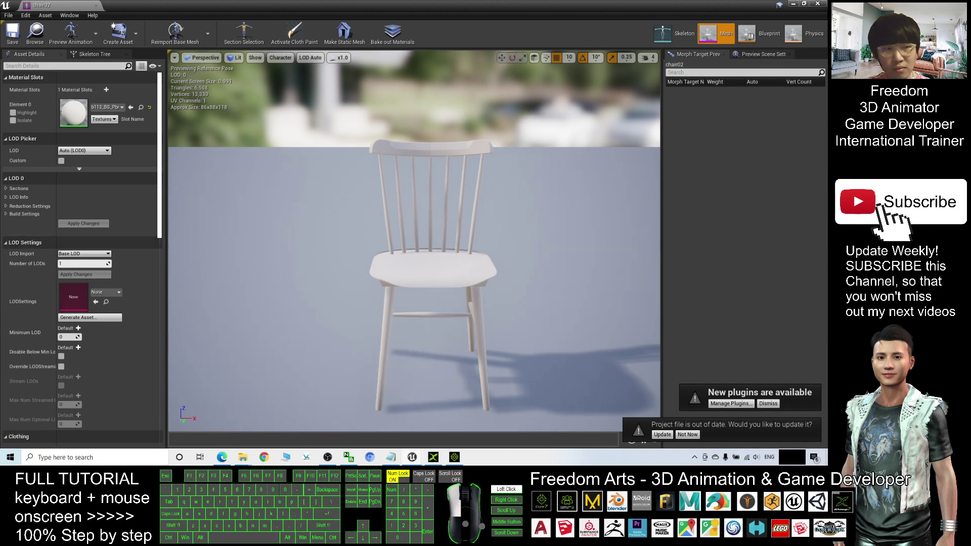
left_click(465, 274)
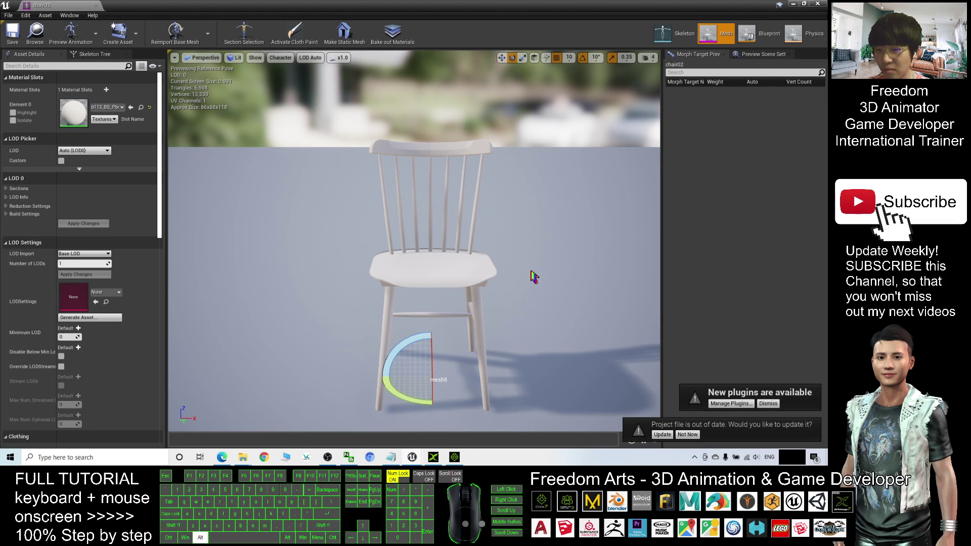
left_click_drag(543, 247, 472, 254, "alt")
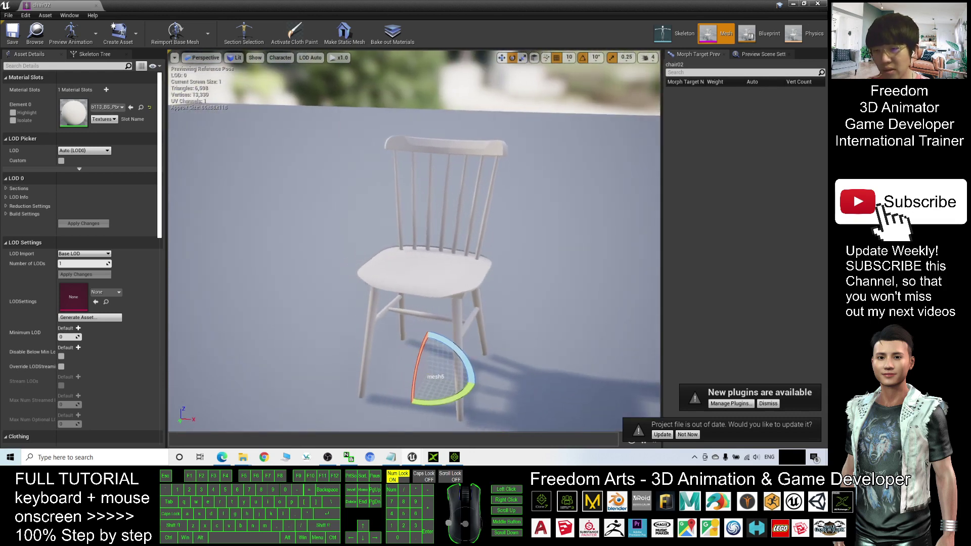
Step: Make a static mesh named chair02 in Content/Meshes and close the skeletal mesh editor
left_click(358, 44)
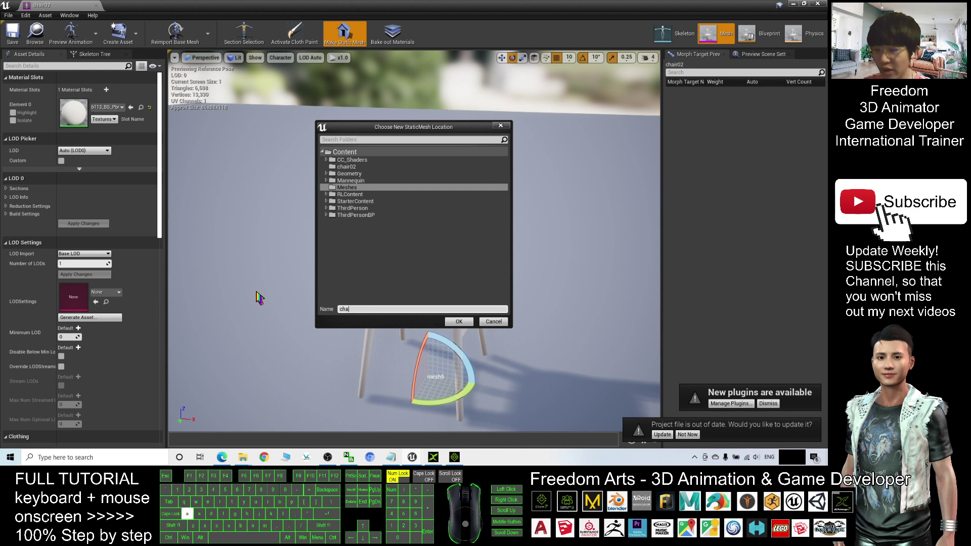
left_click(459, 322)
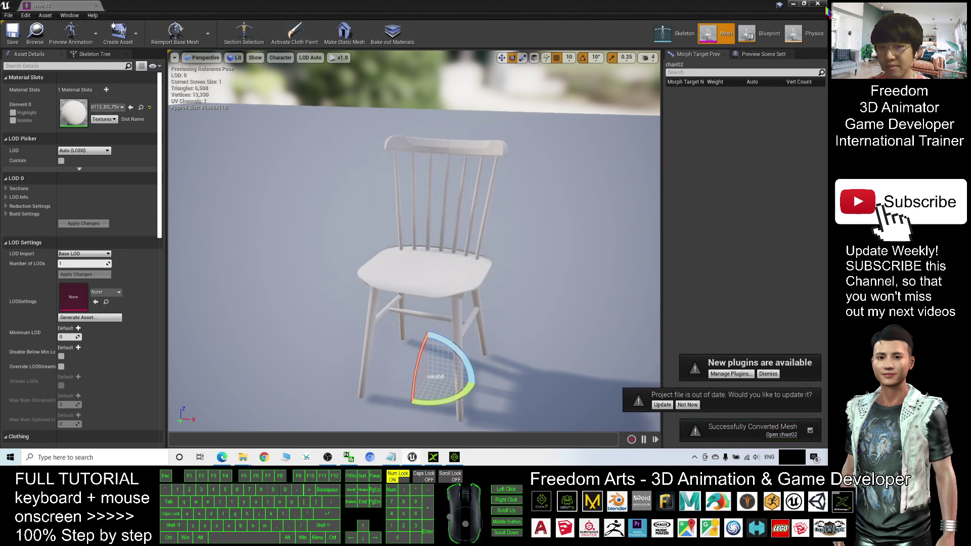
left_click(818, 3)
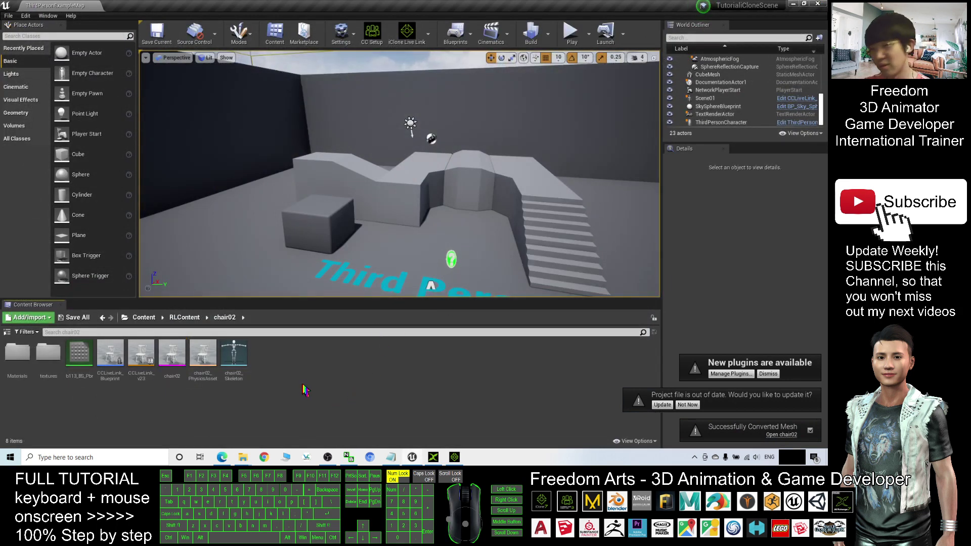
Step: Open the converted chair02 static mesh from Content/Meshes in the static mesh editor
left_click(144, 318)
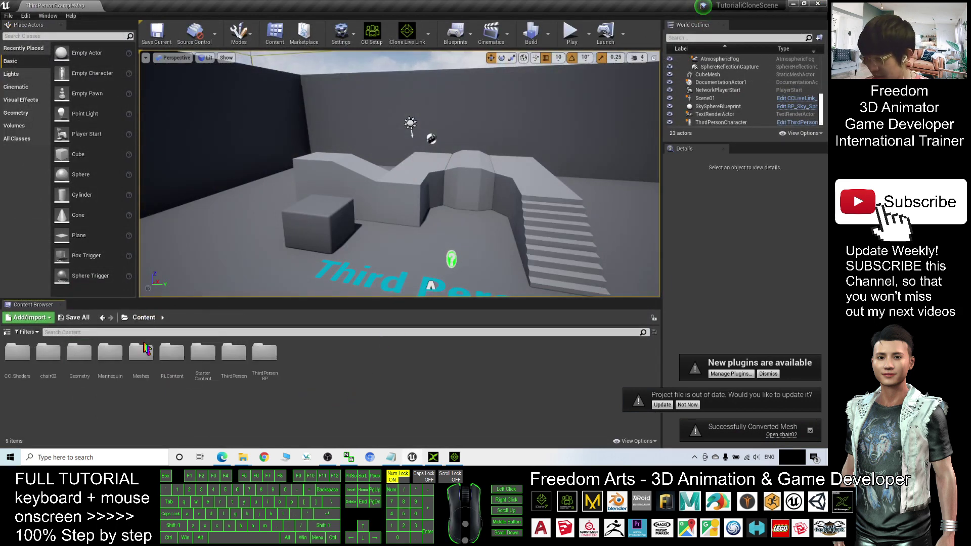
left_click(145, 357)
double_click(144, 357)
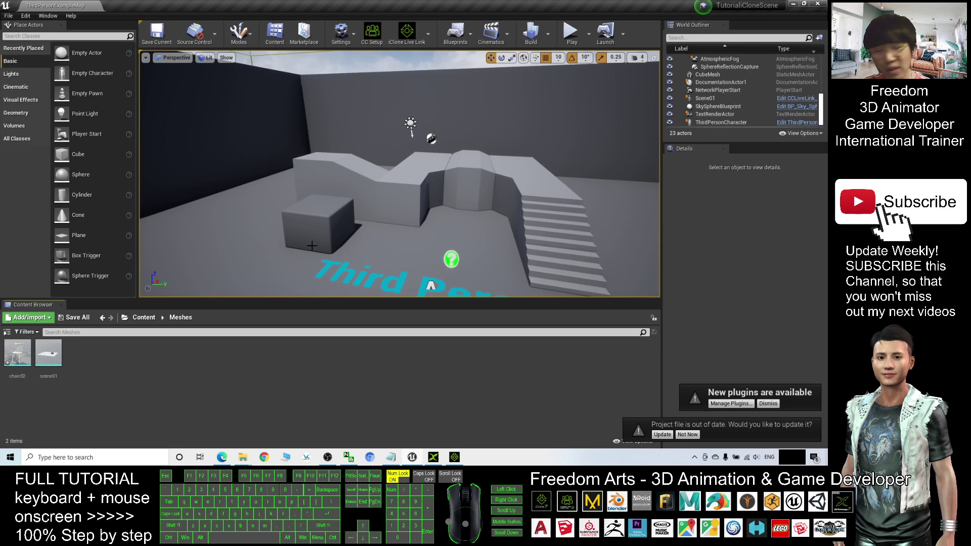
double_click(19, 356)
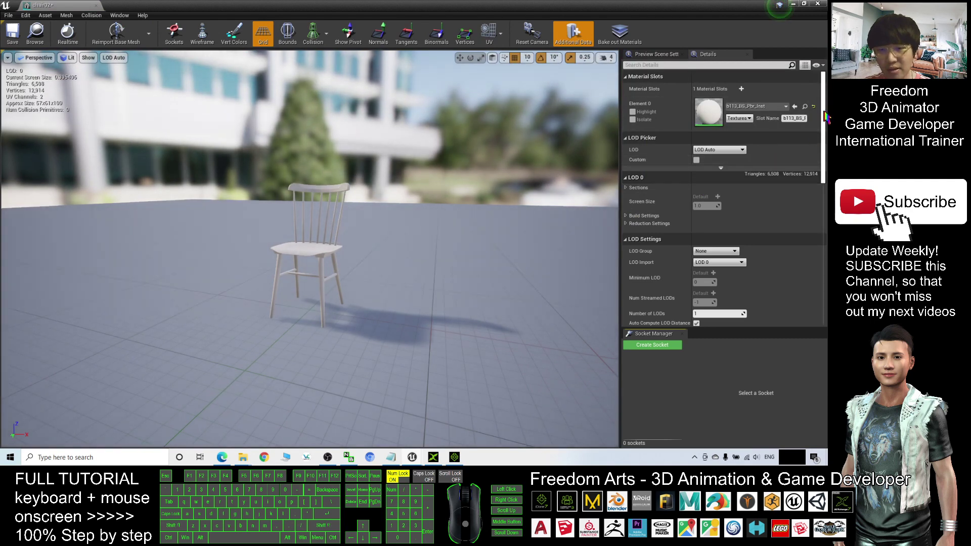
Step: Set chair02's Collision Complexity to Use Complex Collision As Simple, save it, and close the editor
left_click_drag(825, 118, 814, 278)
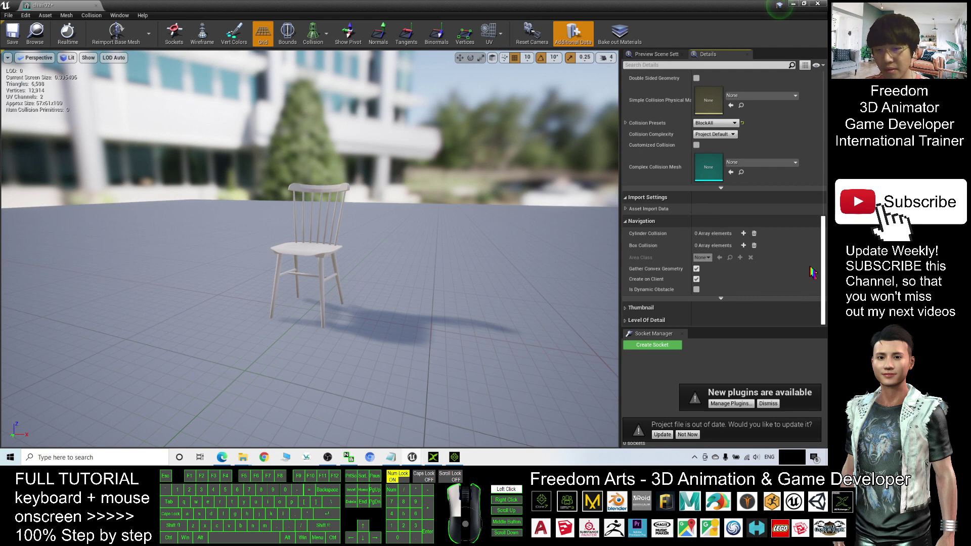
scroll(733, 217, "up", 5)
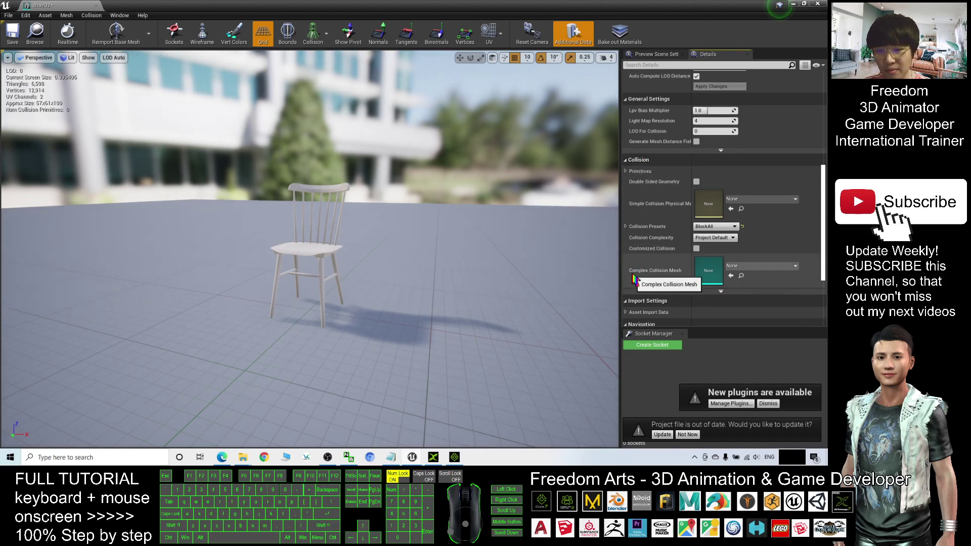
left_click(737, 266)
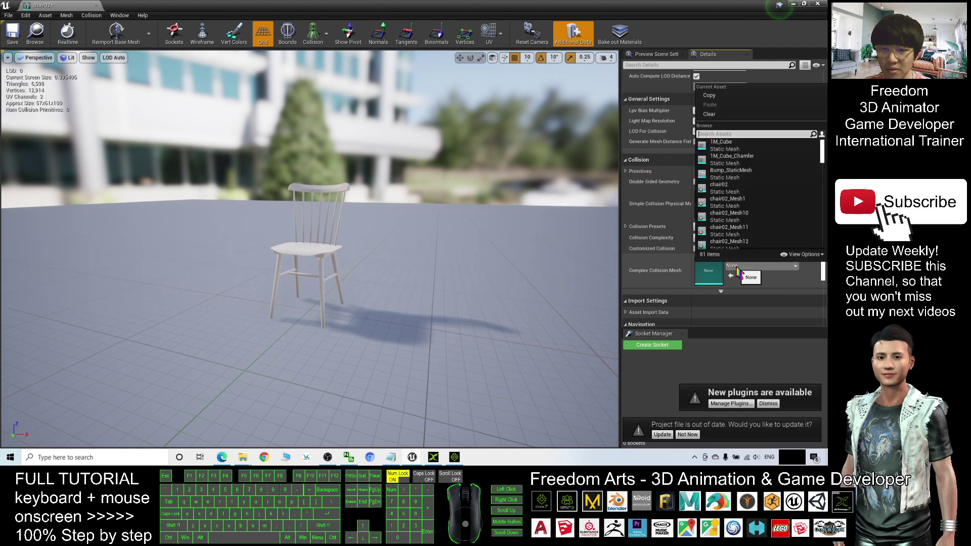
left_click(738, 266)
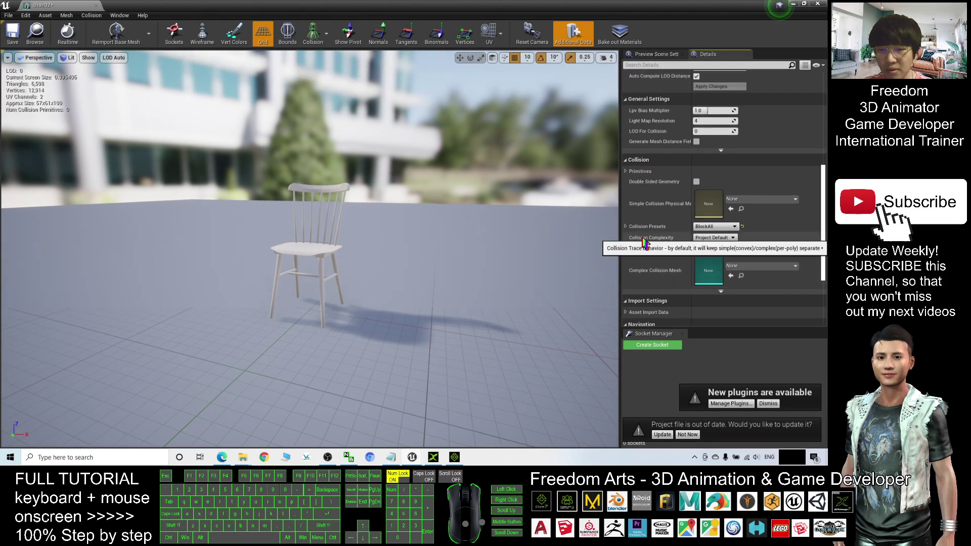
left_click(713, 238)
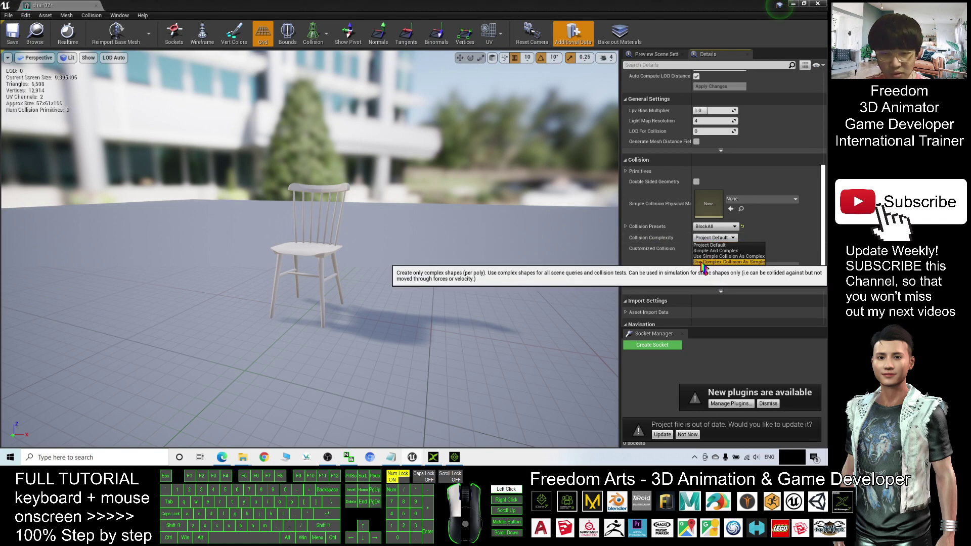
left_click(704, 262)
left_click(19, 38)
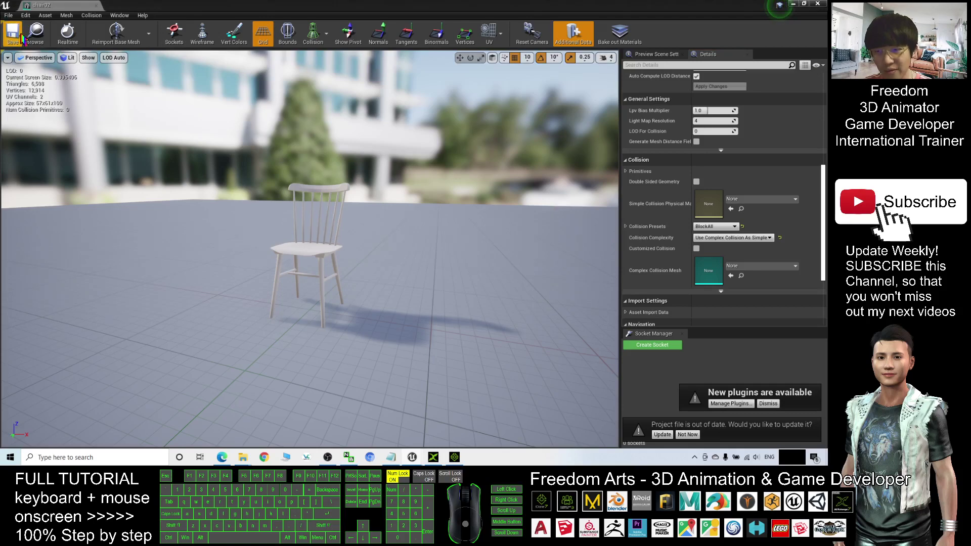
left_click(818, 3)
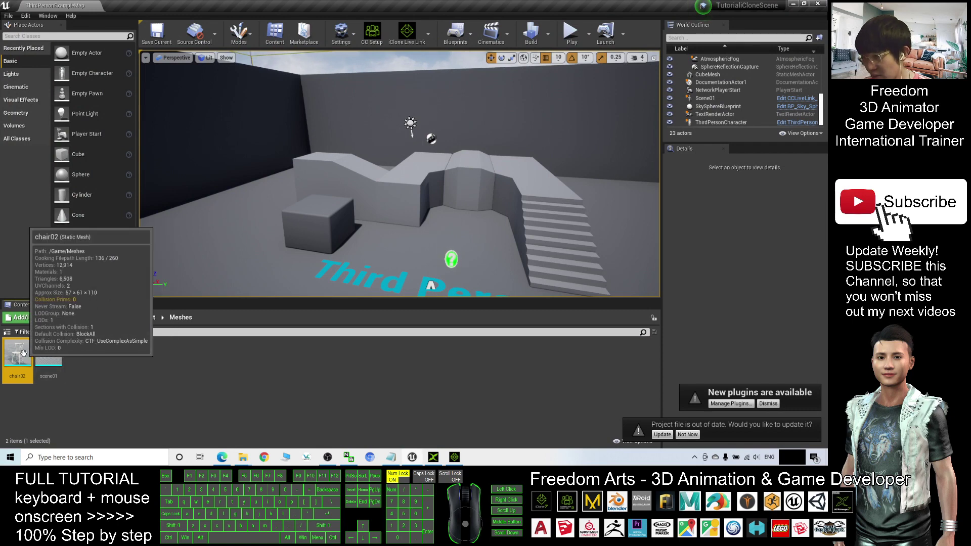
Step: Place the chair02 mesh in the level and start a play session
left_click_drag(23, 353, 244, 267)
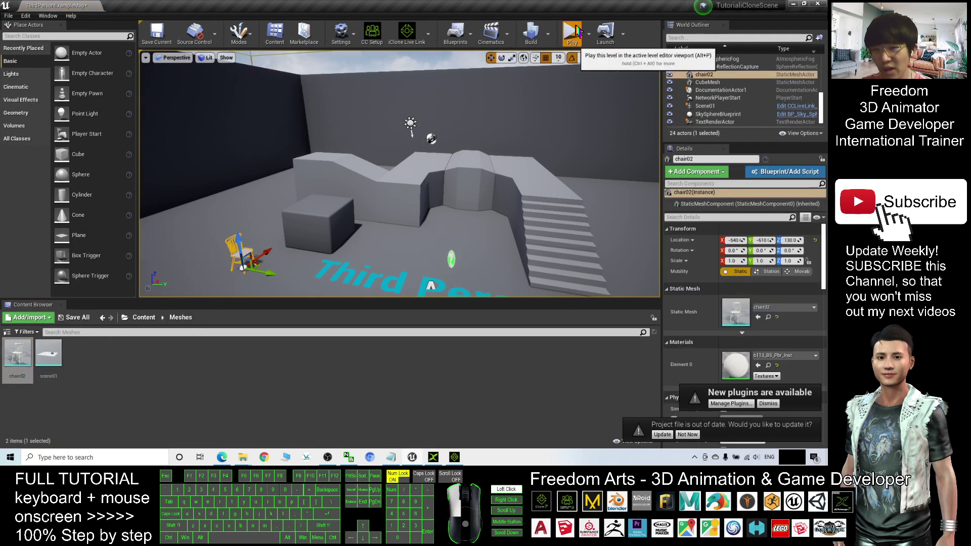
left_click(574, 33)
left_click(587, 81)
Step: Run the mannequin toward the chair with W and A, then jump onto it
key("w")
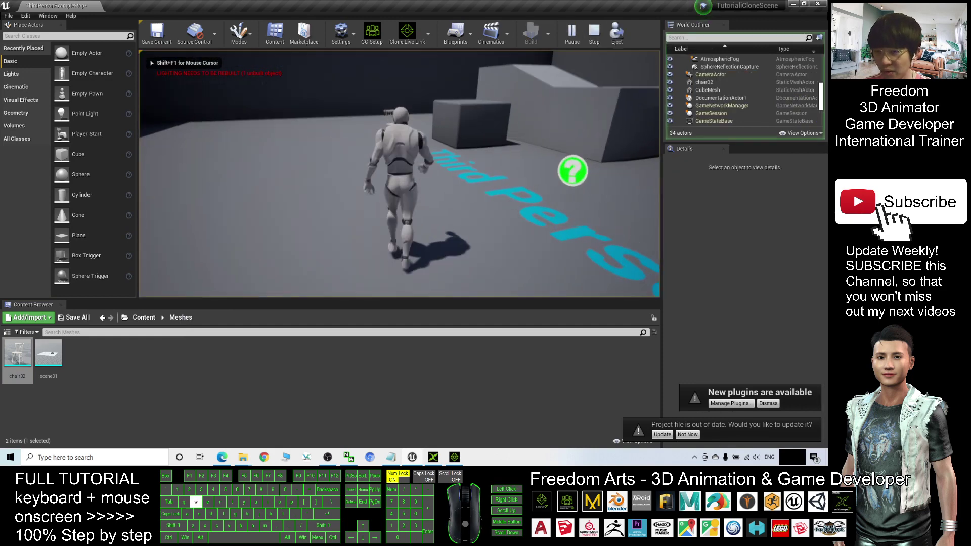
key("a")
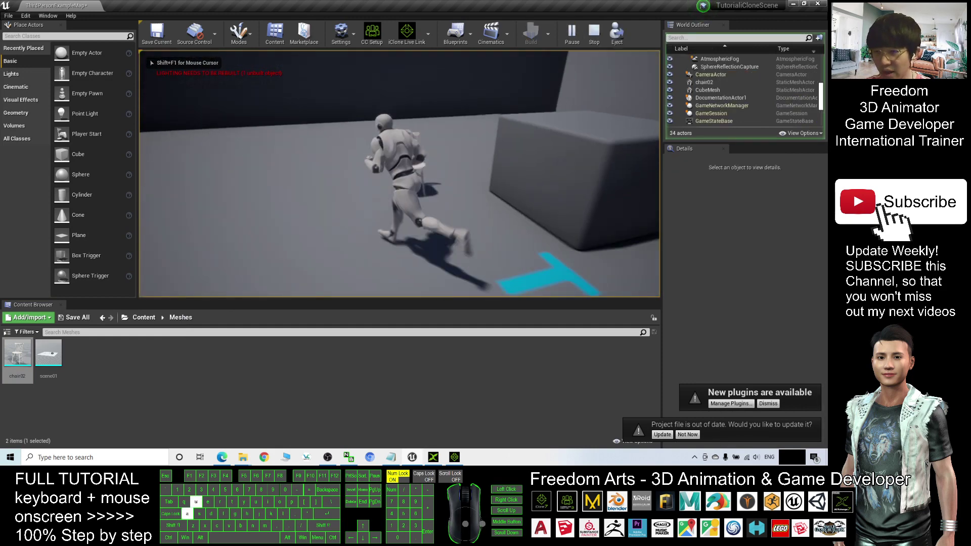
key("w")
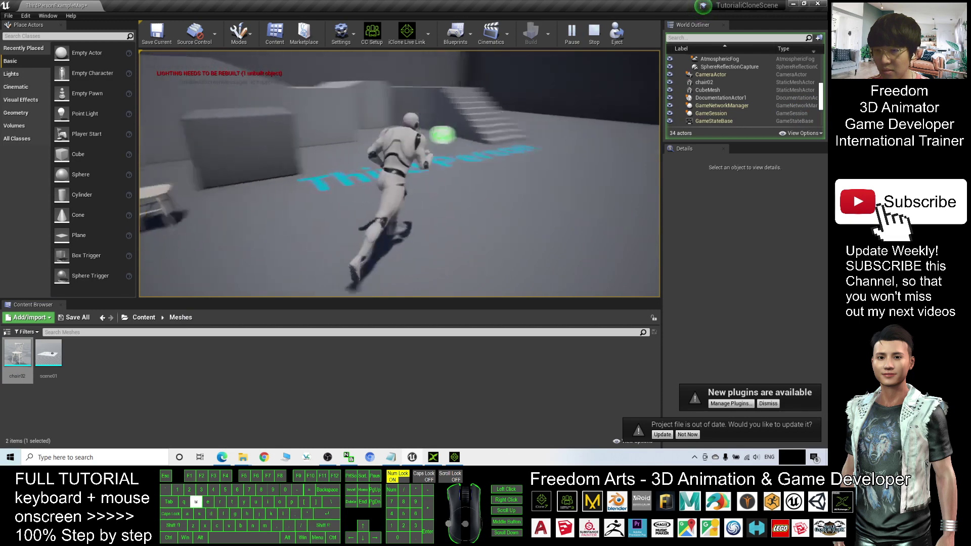
key("a")
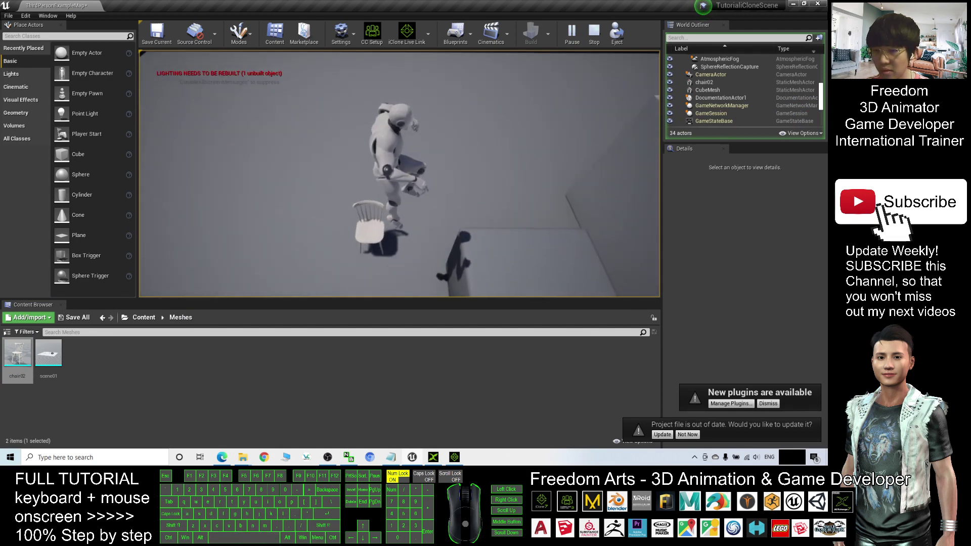
key("w")
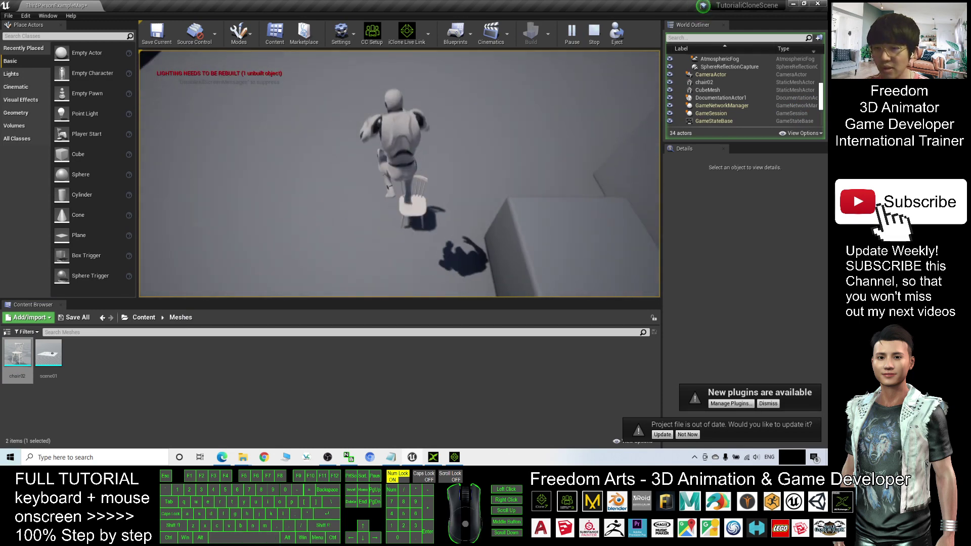
key("space")
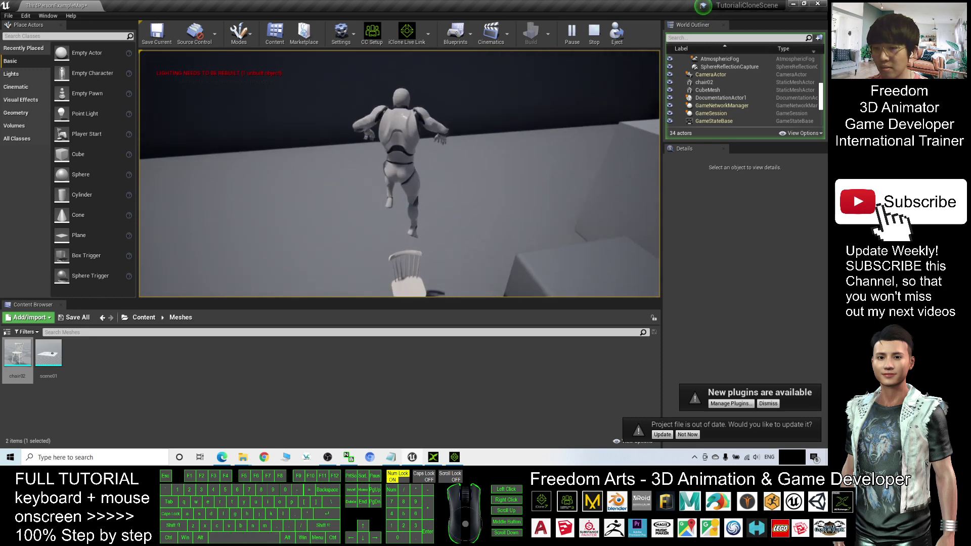
Step: Stop the play session and scale the placed chair up to 1.75
key("d")
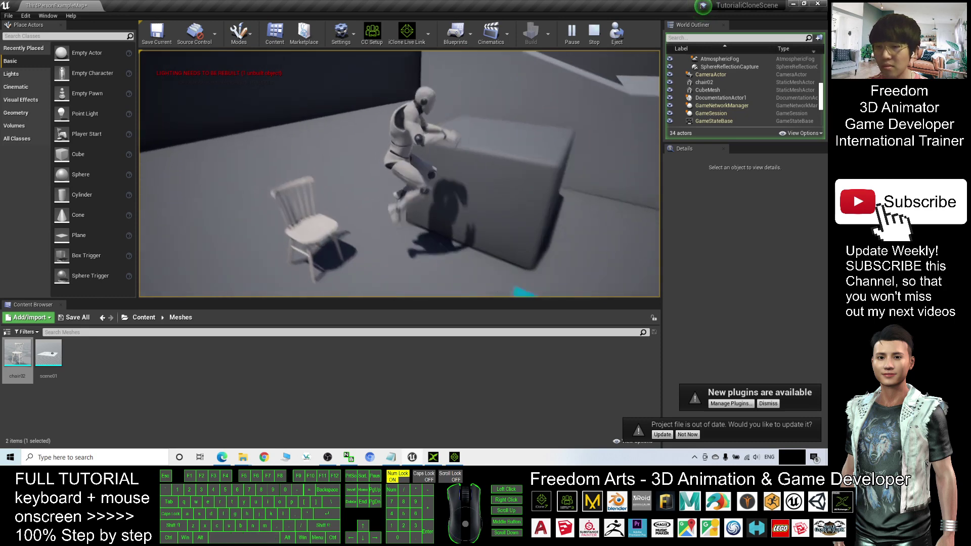
key("Escape")
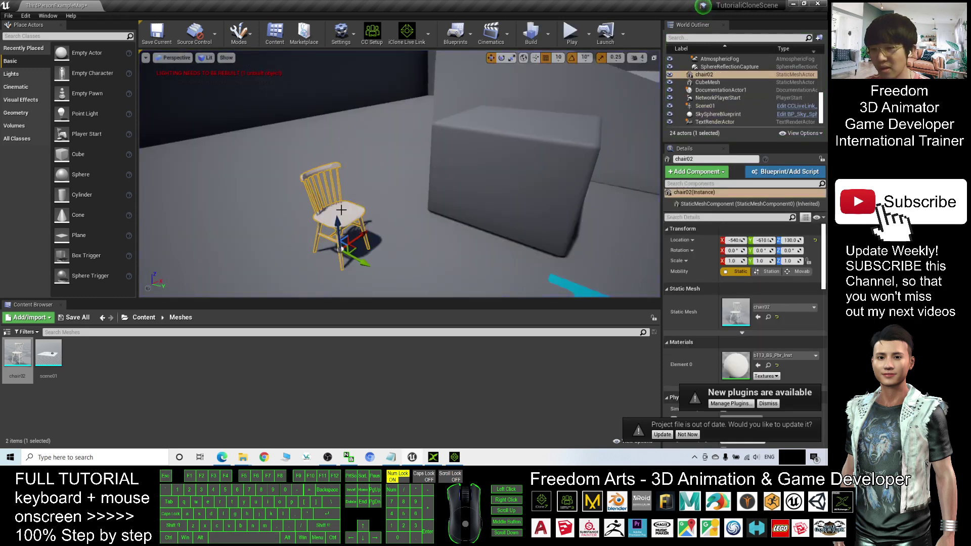
key("r")
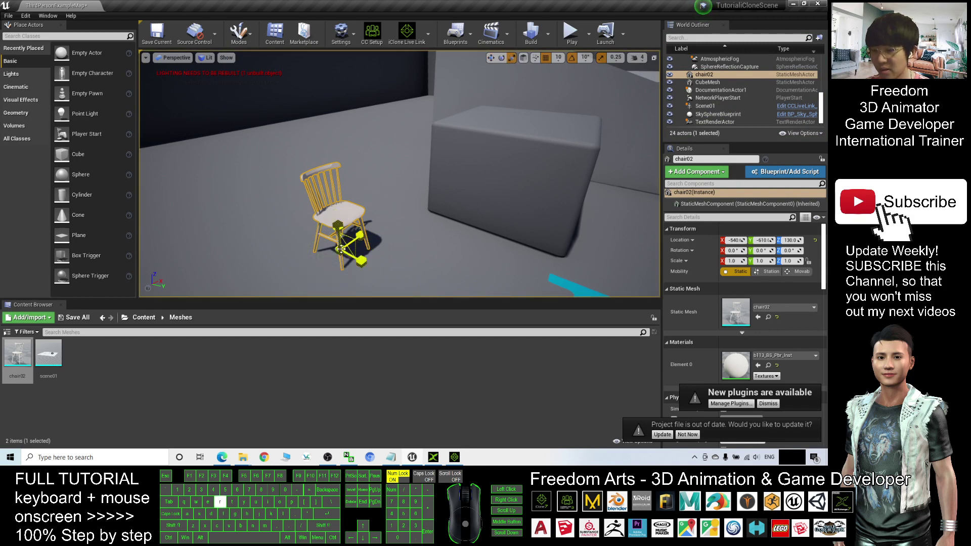
left_click_drag(338, 249, 374, 219)
Step: Play-test the bigger chair, running the mannequin over and jumping onto its seat
left_click(573, 35)
key("w")
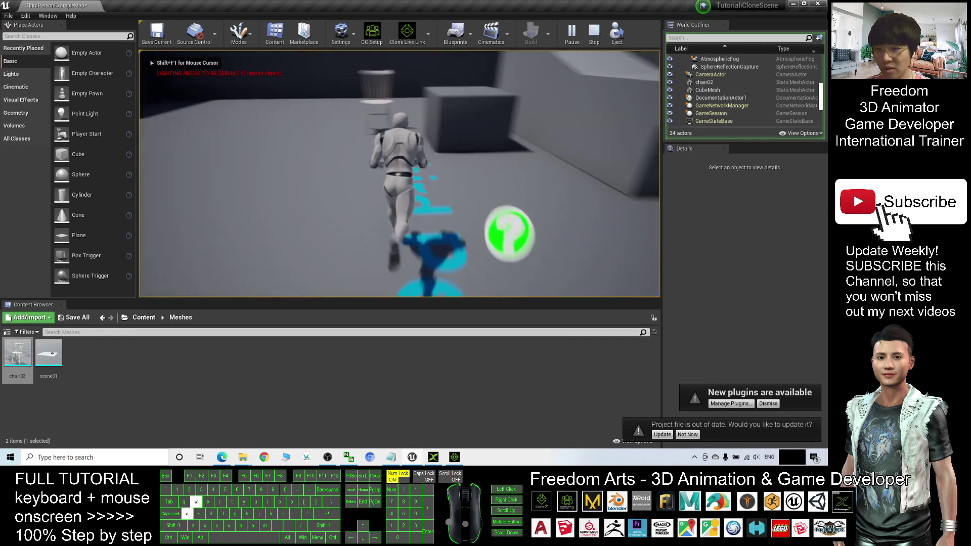
key("space")
key("w")
key("d")
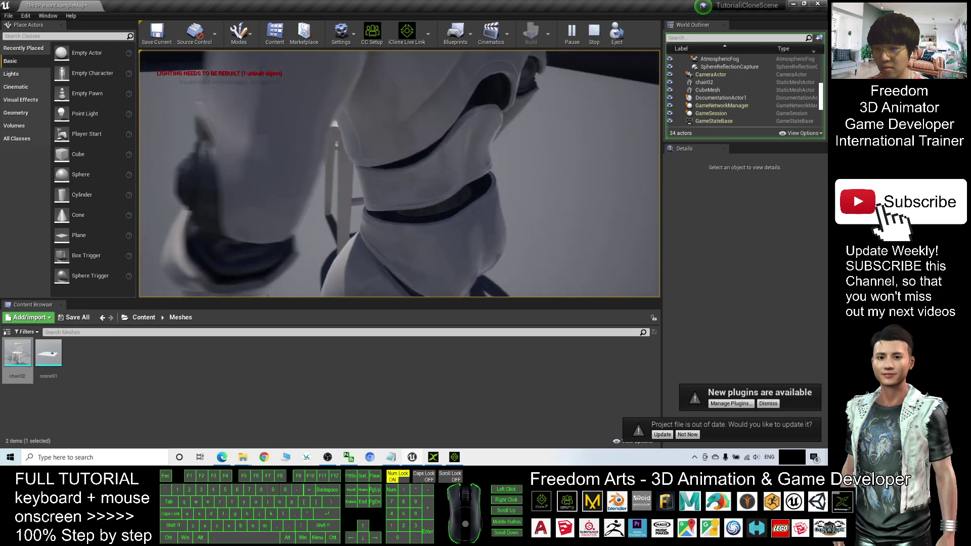
key("w")
Step: Walk the mannequin along the seat, jump again, then run off beside the chair
key("a")
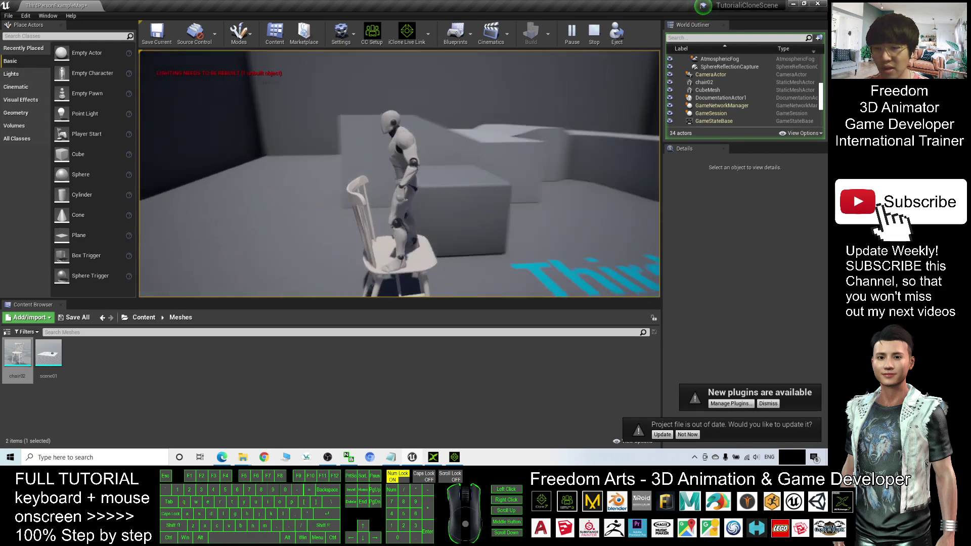
key("w")
key("w")
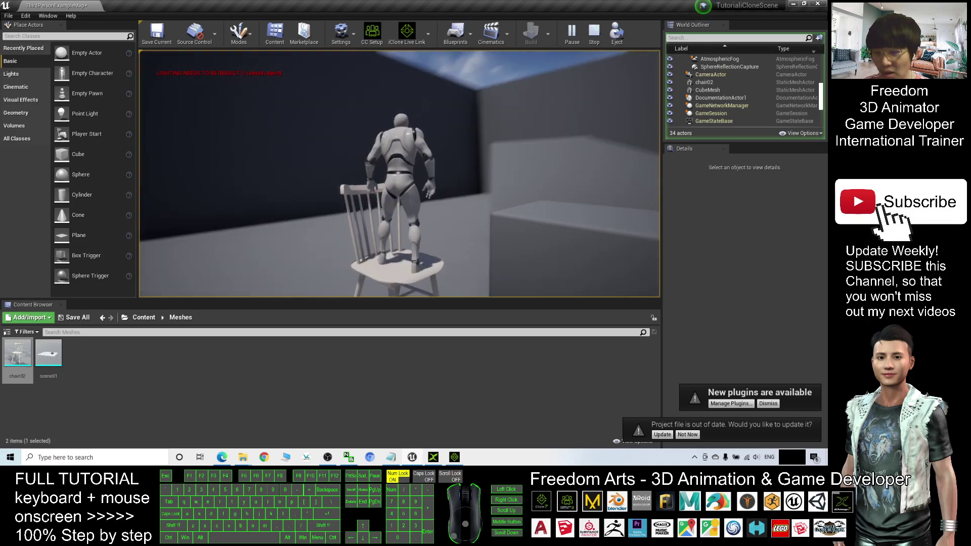
key("w")
key("space")
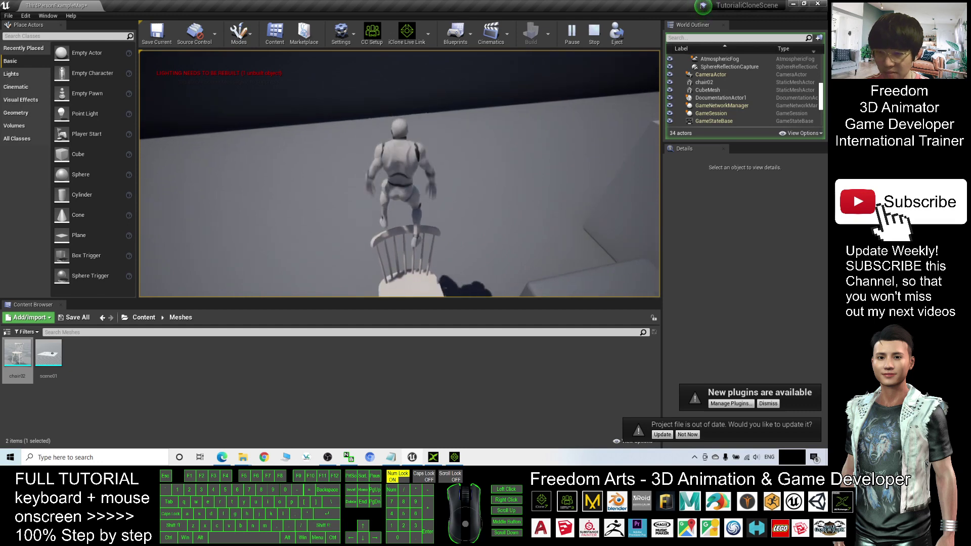
key("w")
key("d")
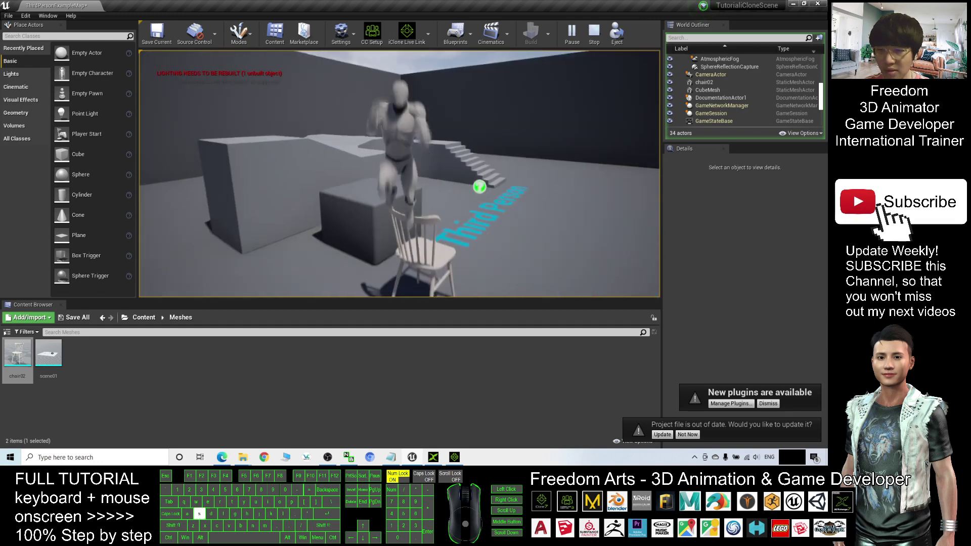
key("w")
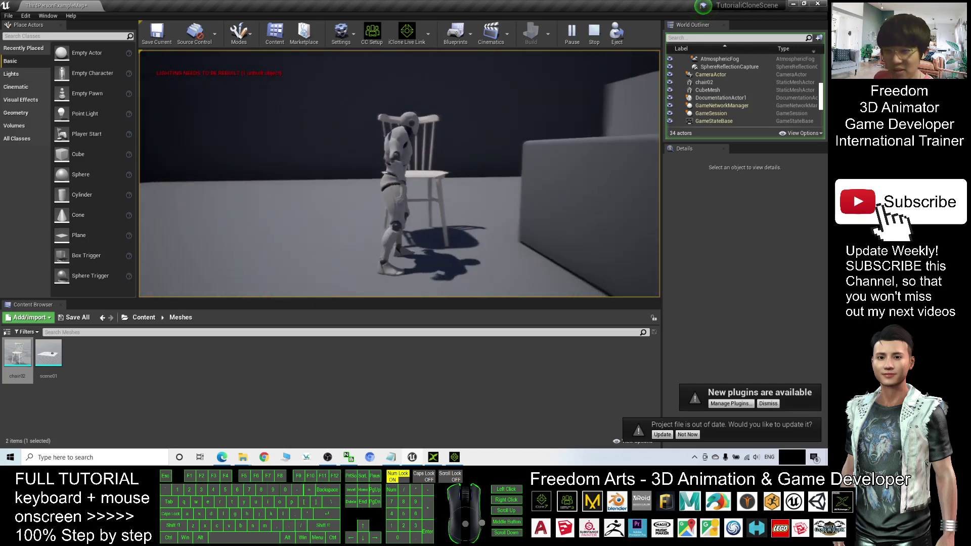
Step: Exit the play session and shrink the chair slightly with the scale gizmo
key("Escape")
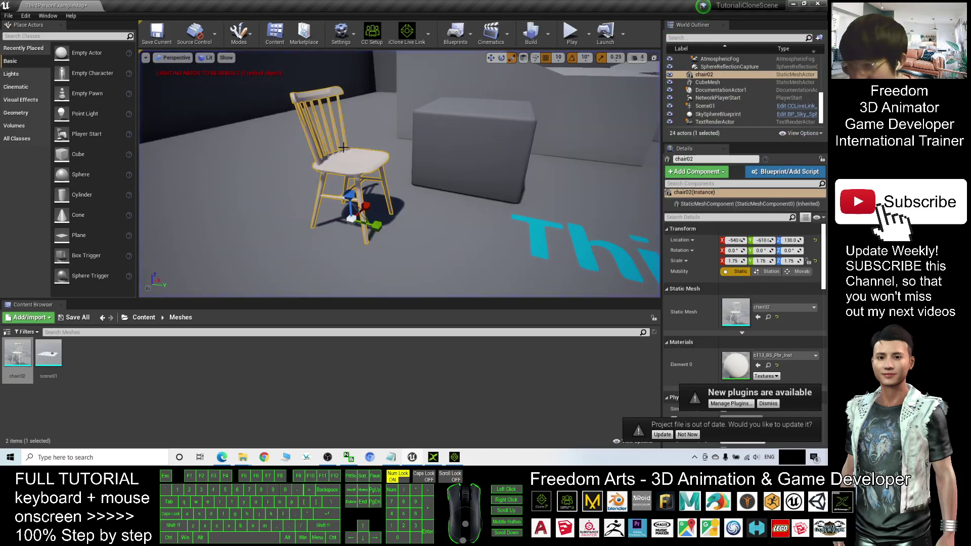
key("e")
key("r")
left_click_drag(350, 208, 350, 184)
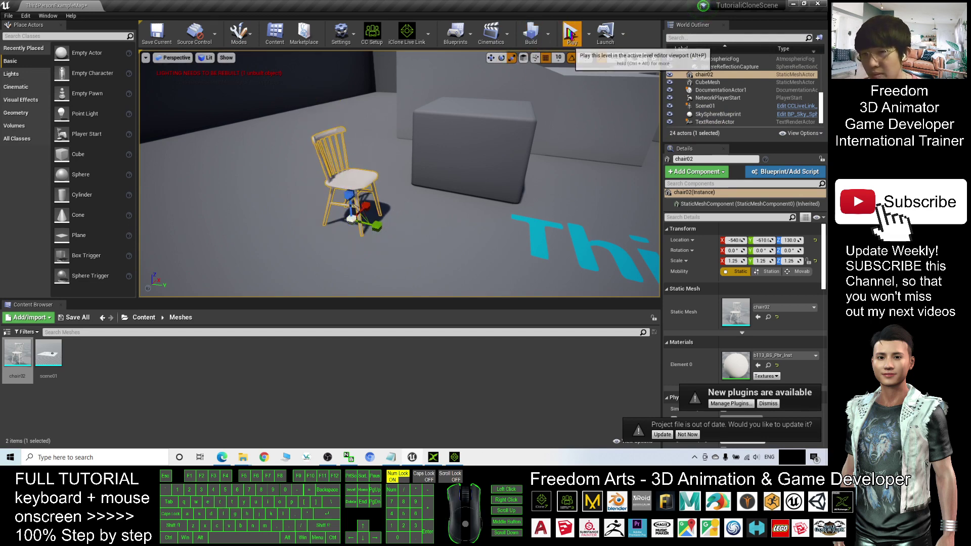
Step: Play-test by running the character to the chair, jumping onto it, then stopping
left_click(563, 42)
key("w")
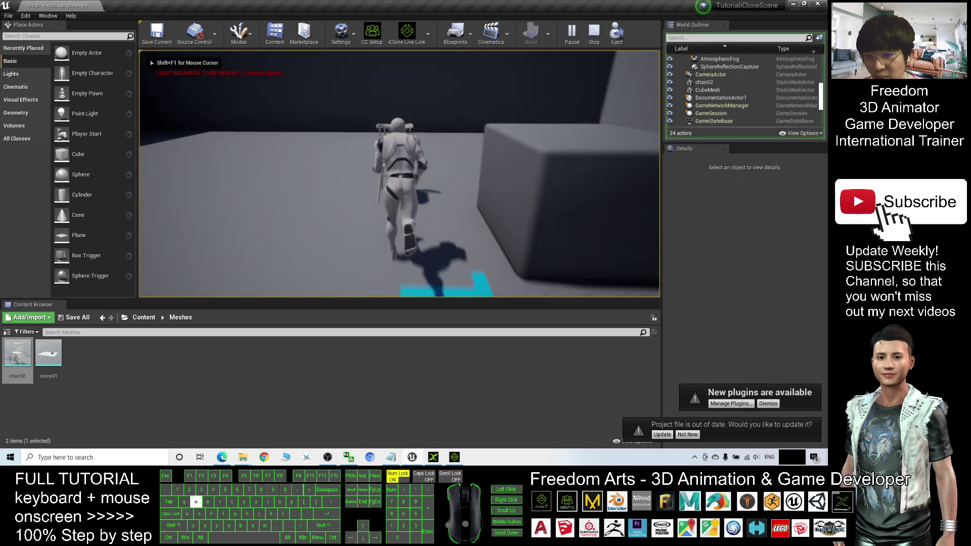
key("d")
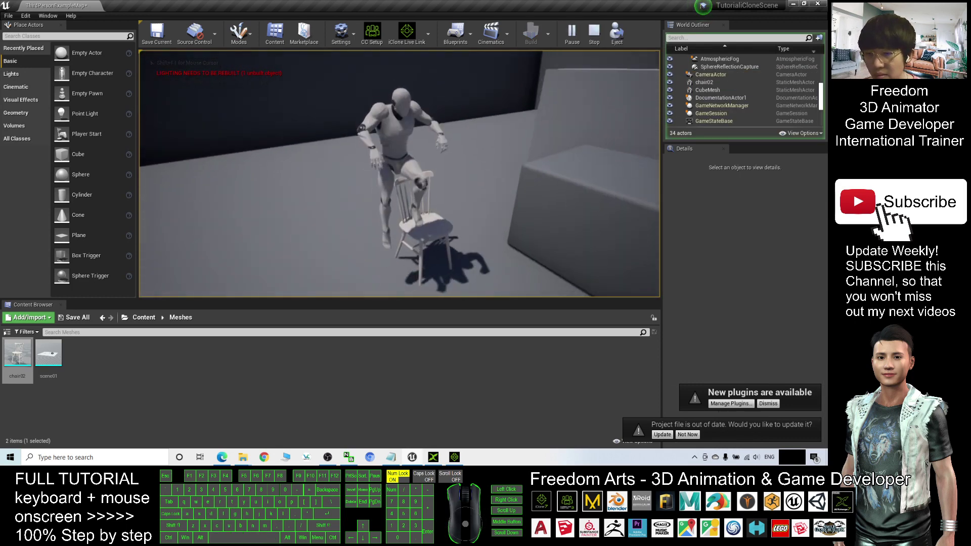
key("space")
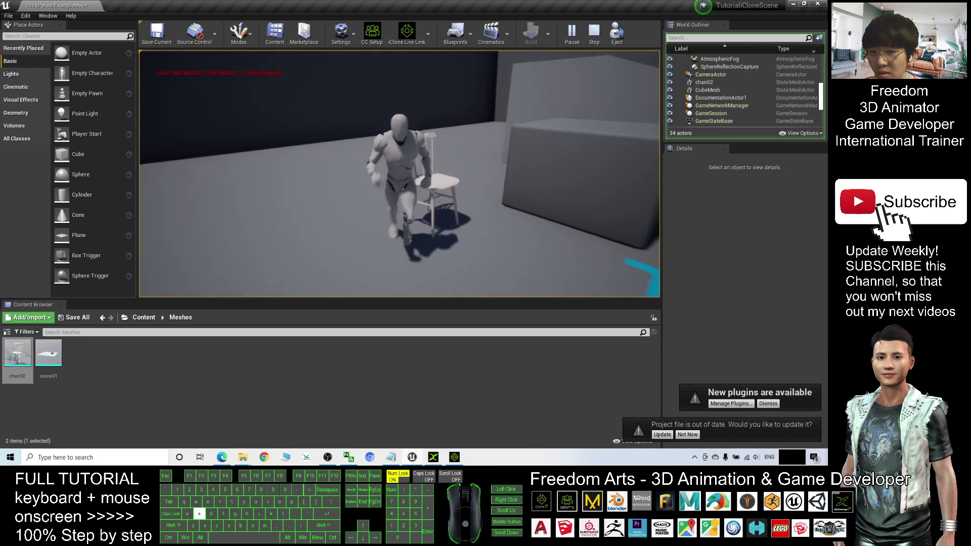
key("space")
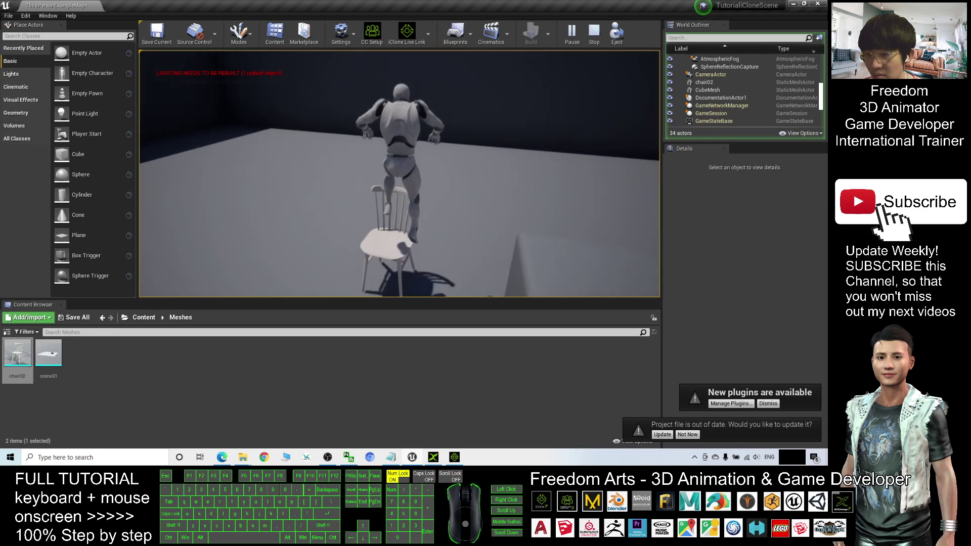
key("s")
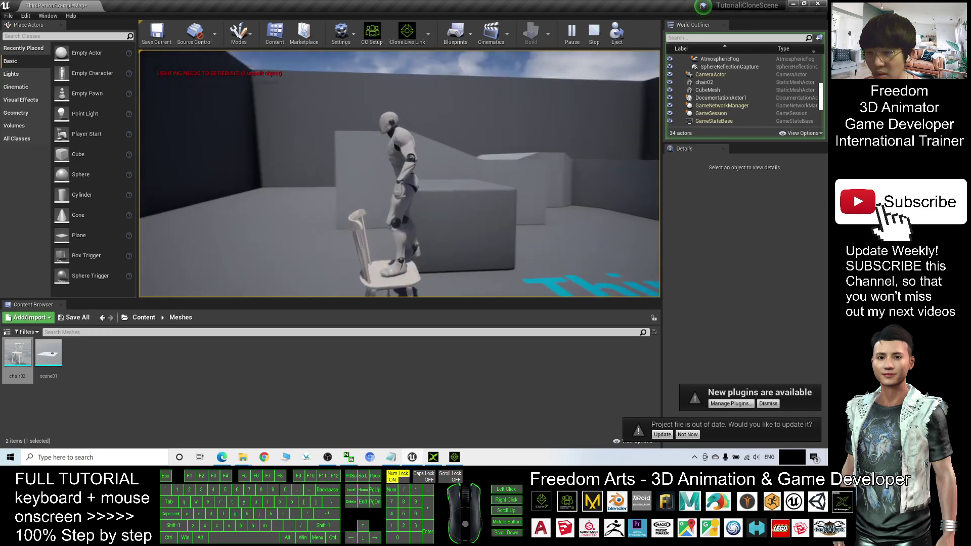
key("Escape")
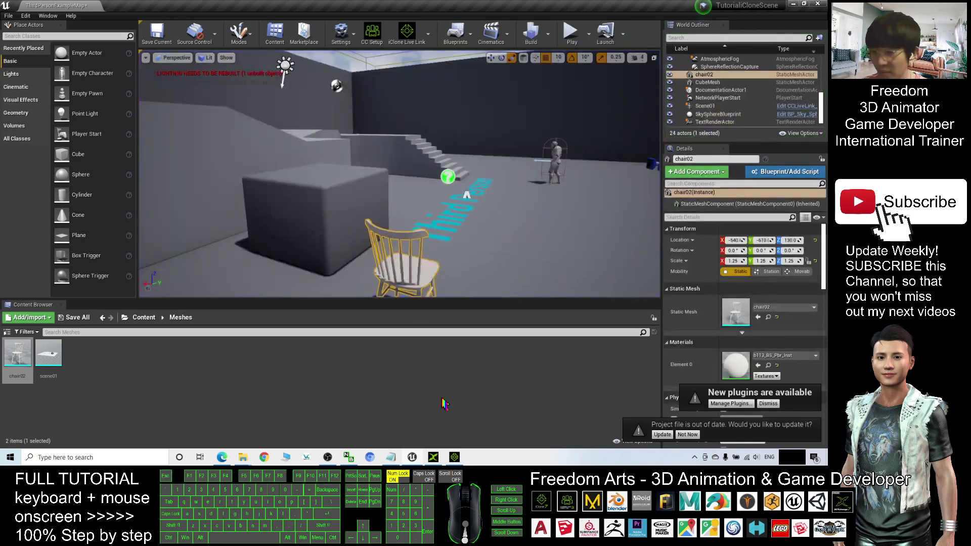